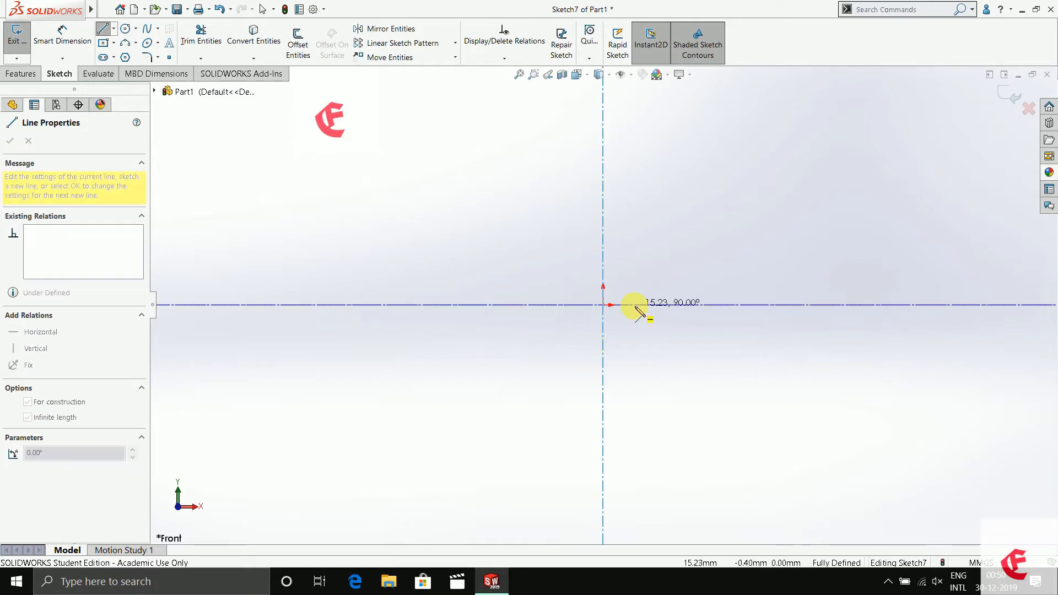
Complete the infinite horizontal centerline through the origin, and sketch two lines from the vertical centerline meeting on the horizontal one about 86.6 mm left of the origin.
left_click(639, 307)
key("Escape")
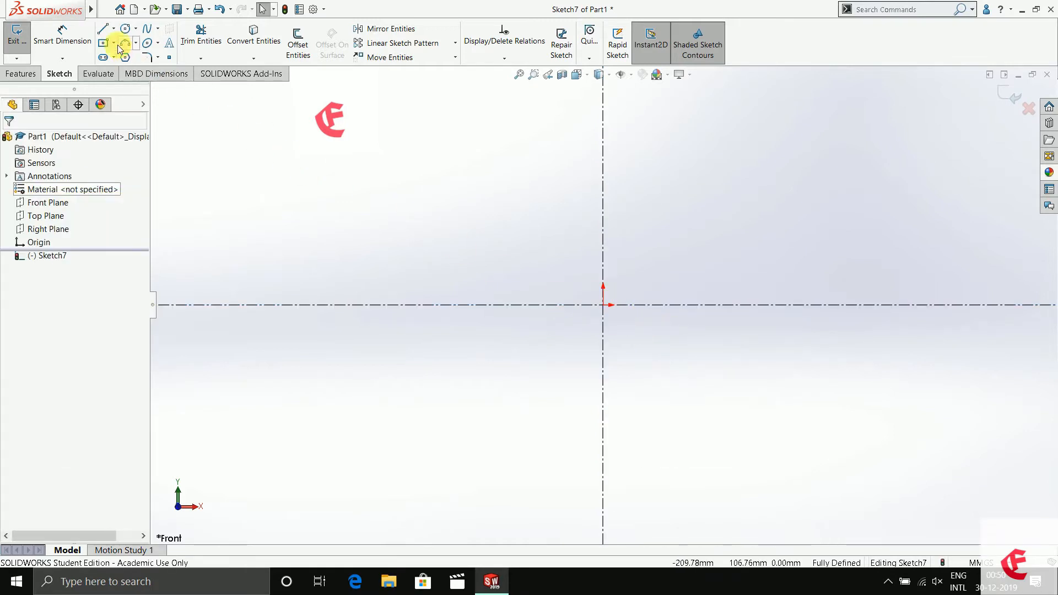
left_click(105, 29)
left_click(603, 199)
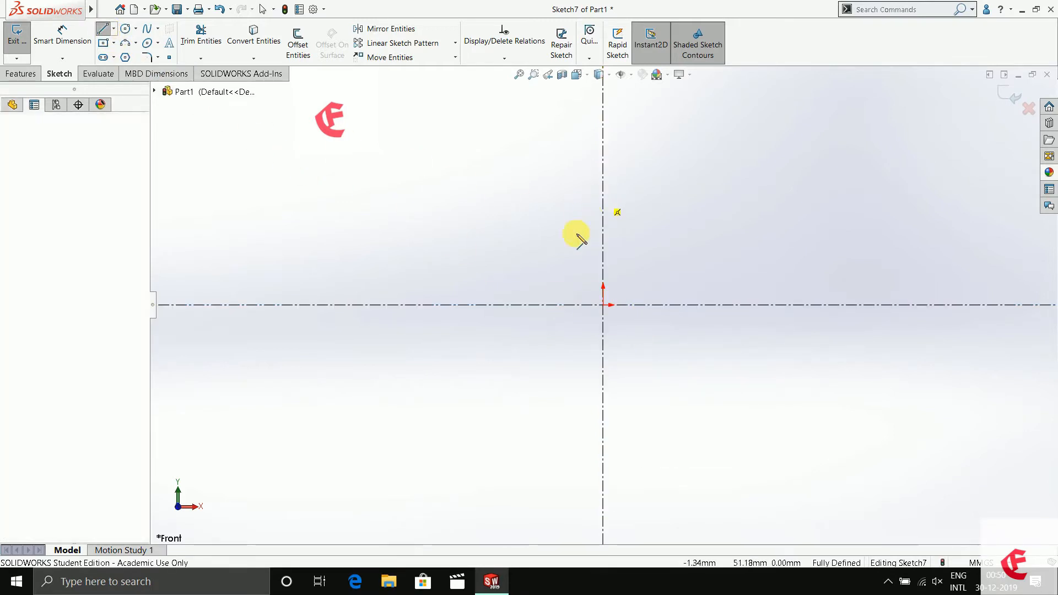
left_click(424, 304)
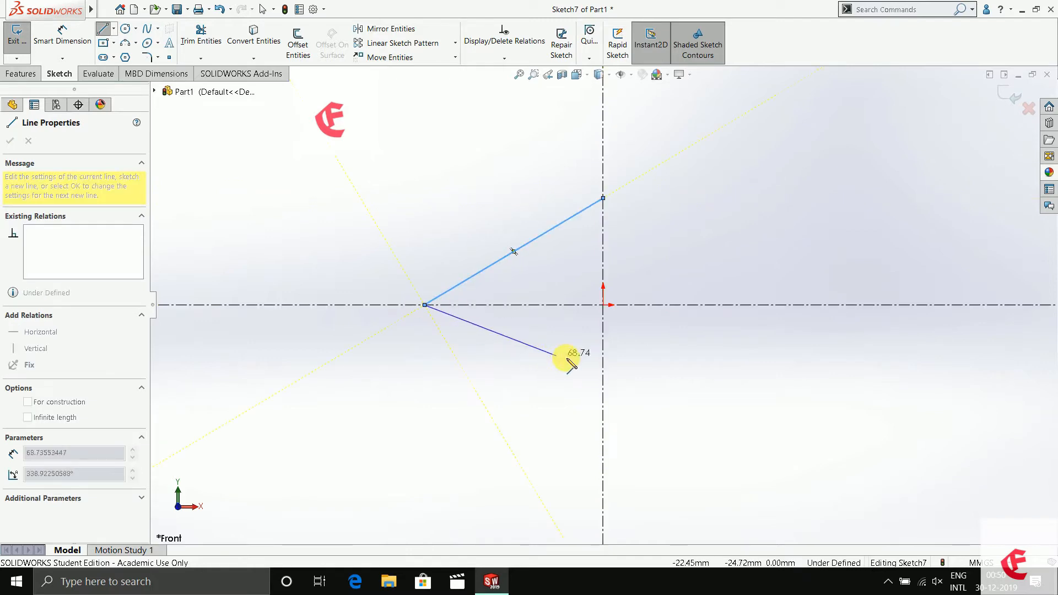
left_click(603, 368)
right_click(606, 368)
left_click(642, 350)
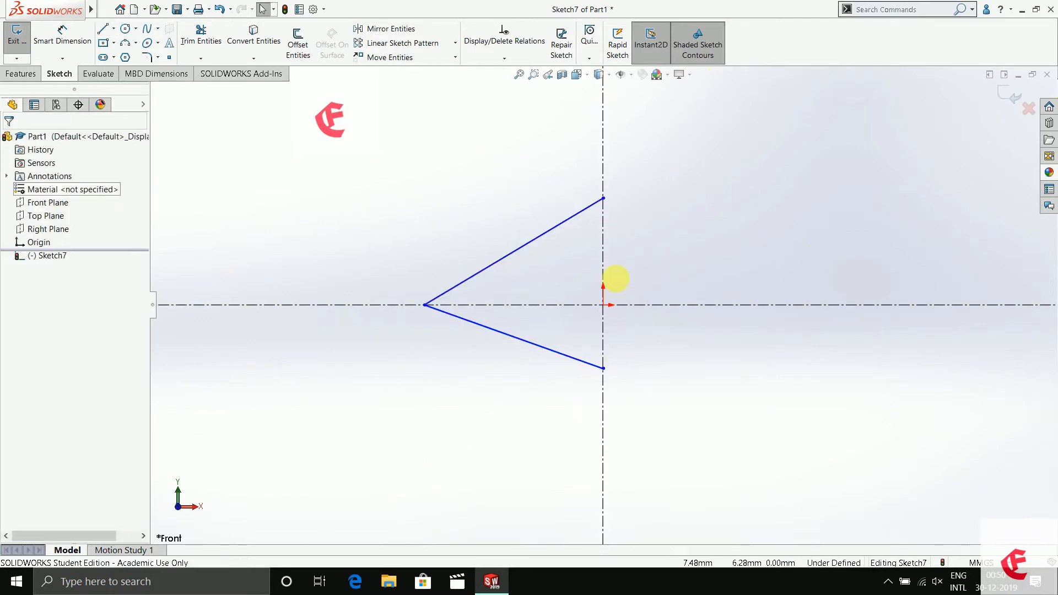
Make the two line endpoints on the vertical centerline symmetric about the horizontal centerline.
left_click(604, 198)
left_click(603, 368, "ctrl")
left_click(590, 305, "ctrl")
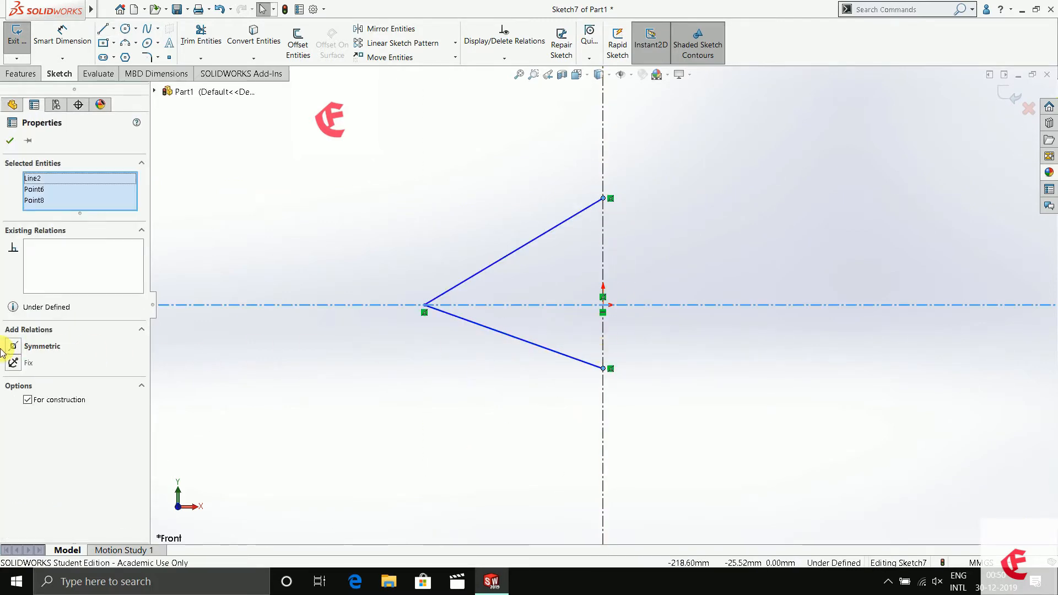
left_click(18, 347)
left_click(12, 142)
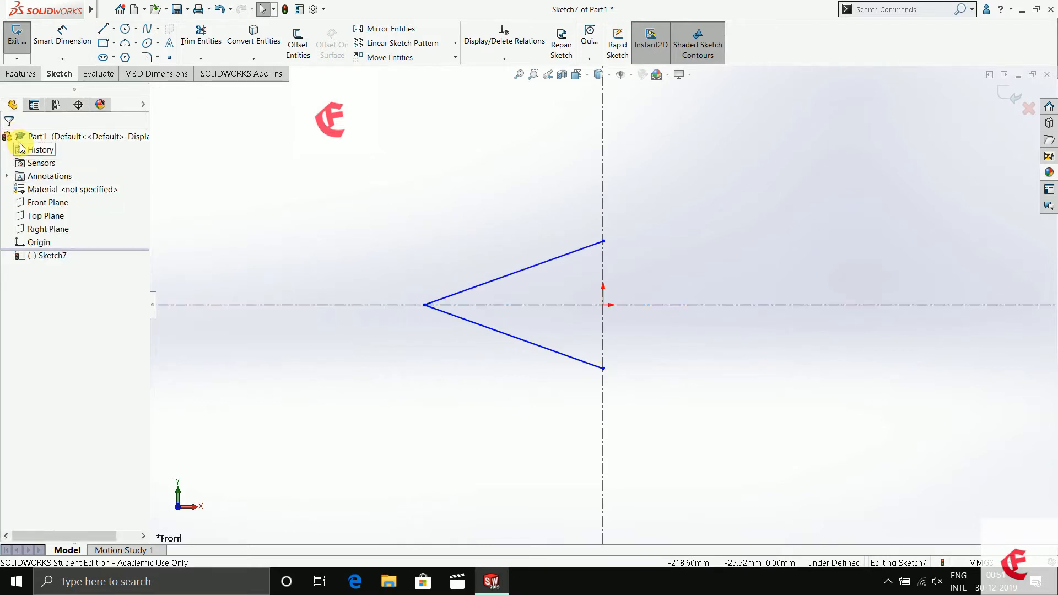
Mirror the two angled lines about the vertical centerline to close the diamond.
left_click_drag(379, 171, 632, 393)
left_click(391, 28)
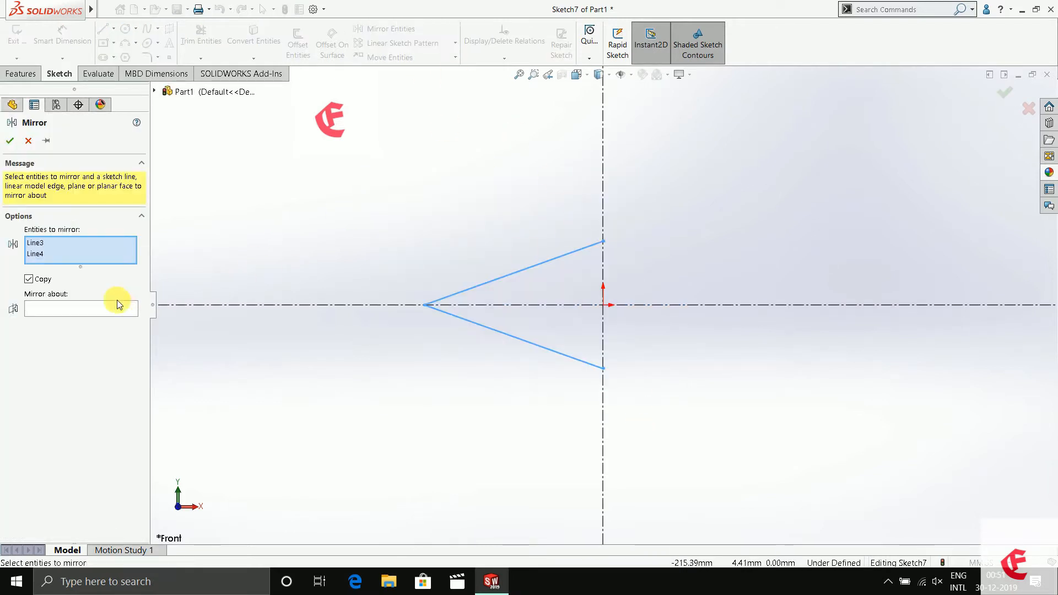
left_click(603, 269)
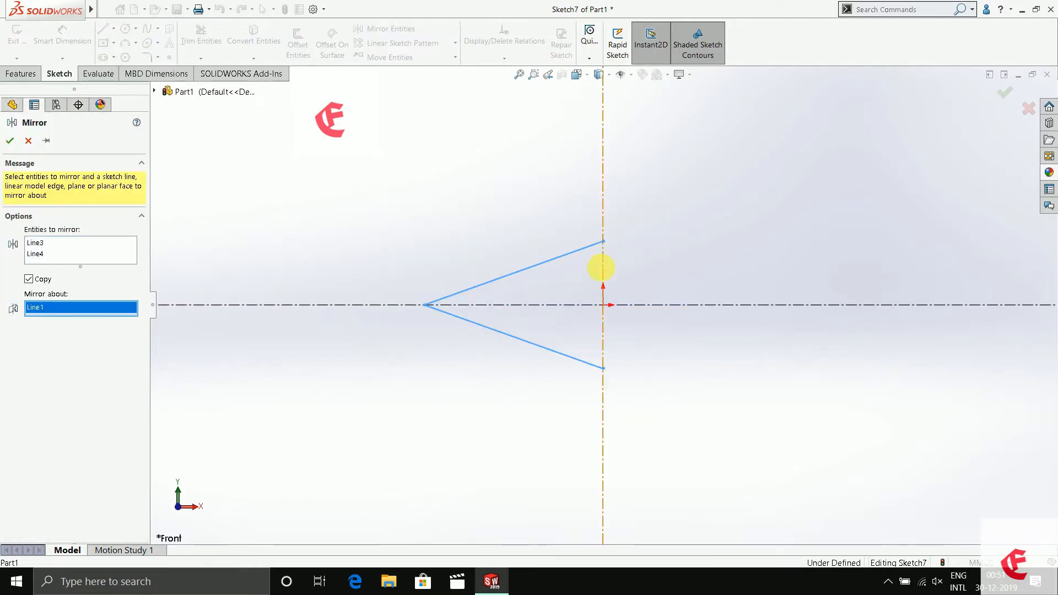
left_click(5, 141)
Draw a three-point arc from the diamond's top vertex to its left vertex, bowing inward with a radius of about 140.85 mm.
left_click(115, 42)
left_click(153, 74)
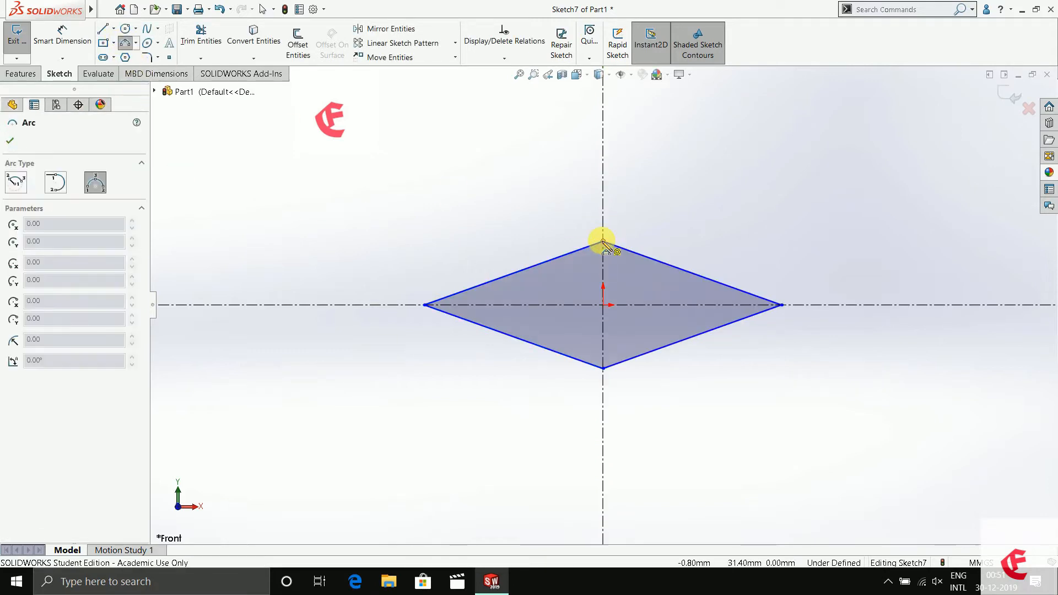
left_click(603, 242)
left_click(425, 305)
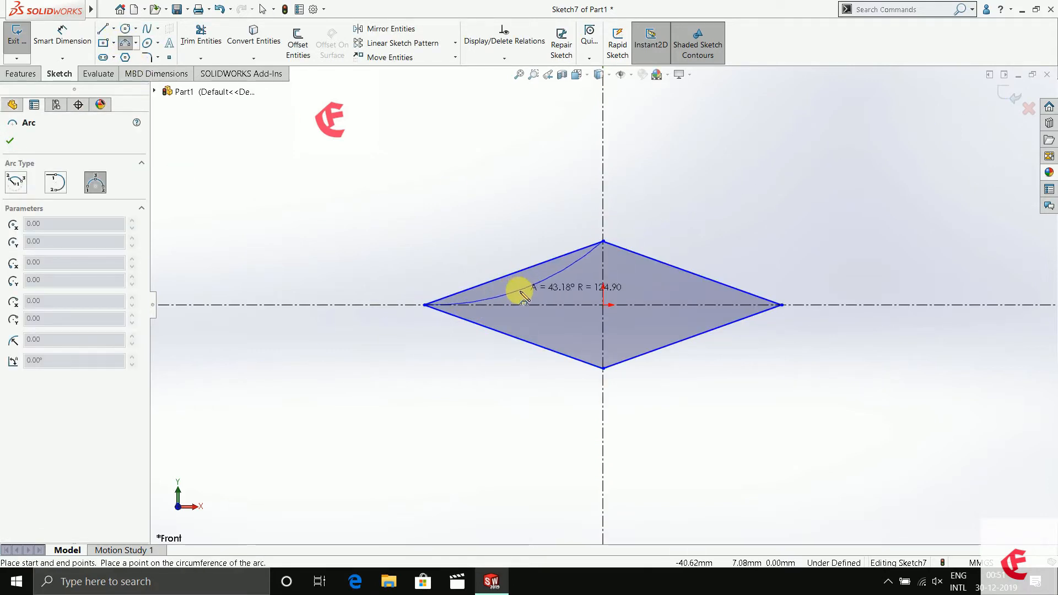
left_click(548, 279)
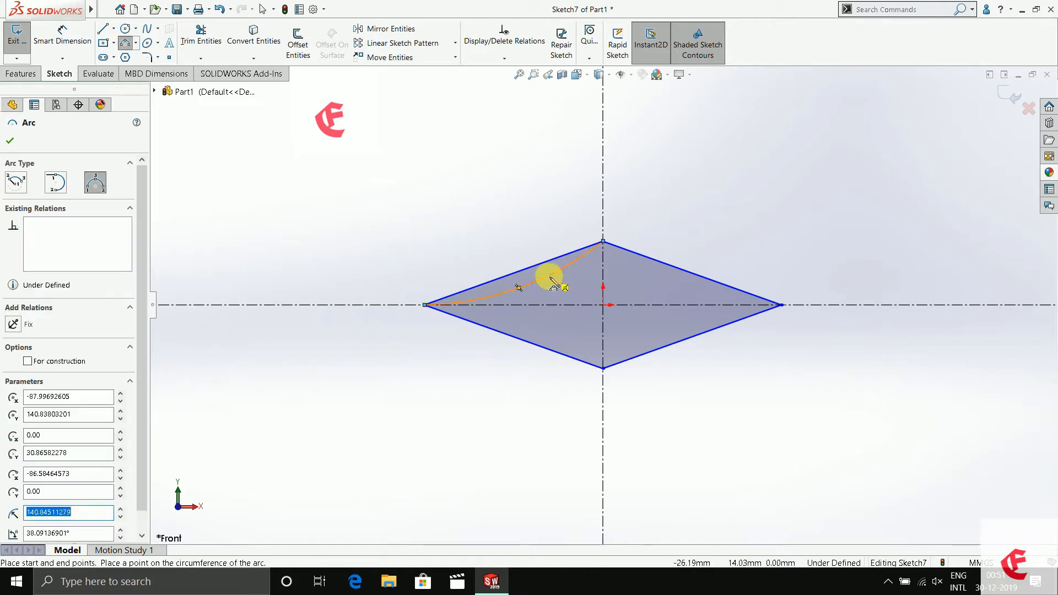
left_click(10, 140)
Mirror the arc about the vertical centerline, keeping the original.
left_click(554, 276)
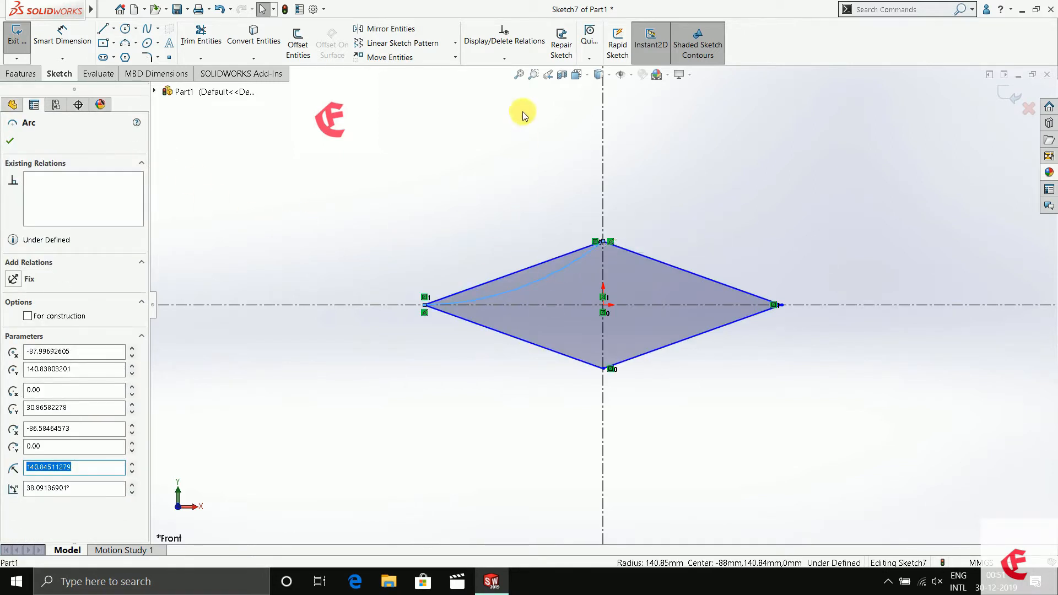
left_click(402, 30)
left_click(70, 302)
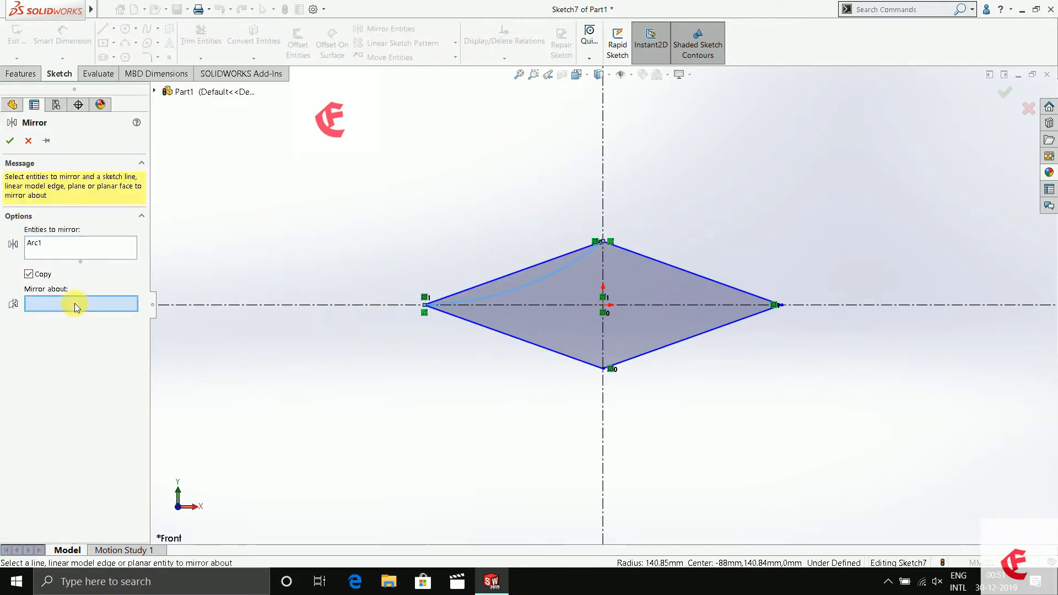
left_click(603, 266)
left_click(10, 141)
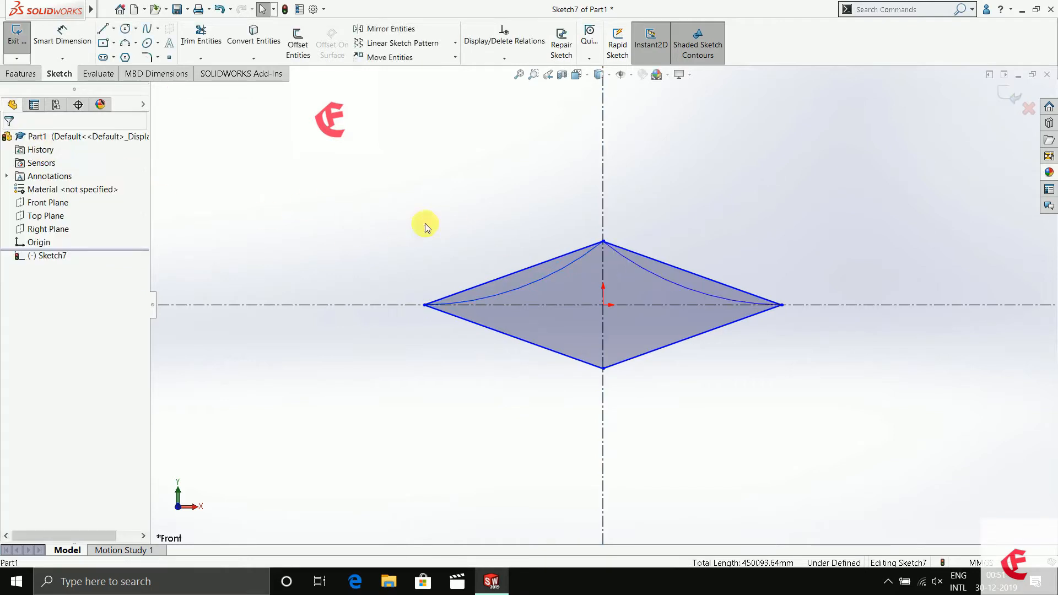
Mirror both upper arcs about the horizontal centerline to form the lower half.
left_click(574, 263)
left_click(392, 29)
left_click(635, 267)
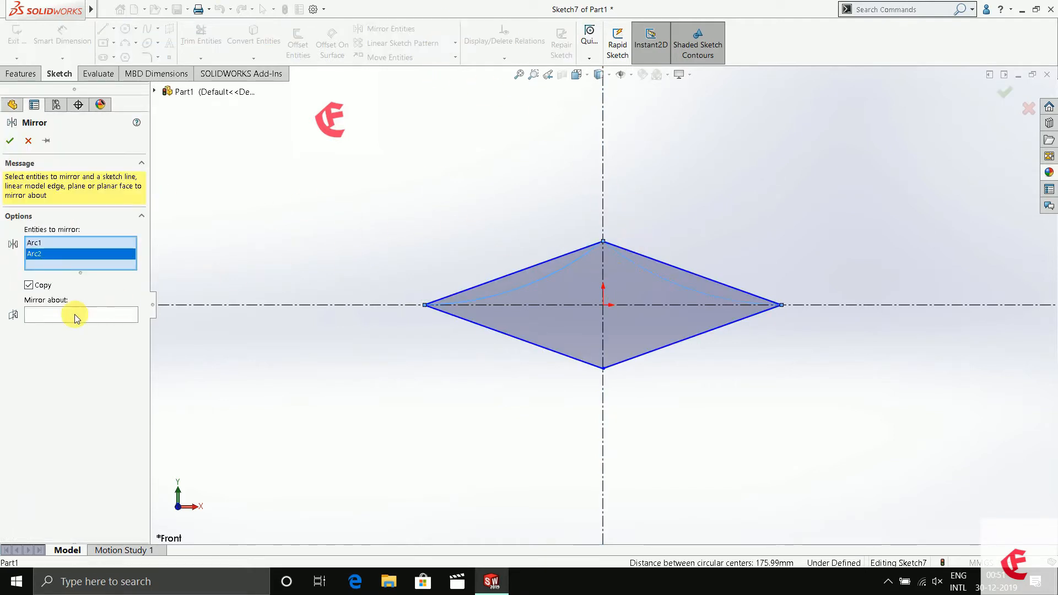
left_click(75, 313)
left_click(579, 305)
left_click(10, 141)
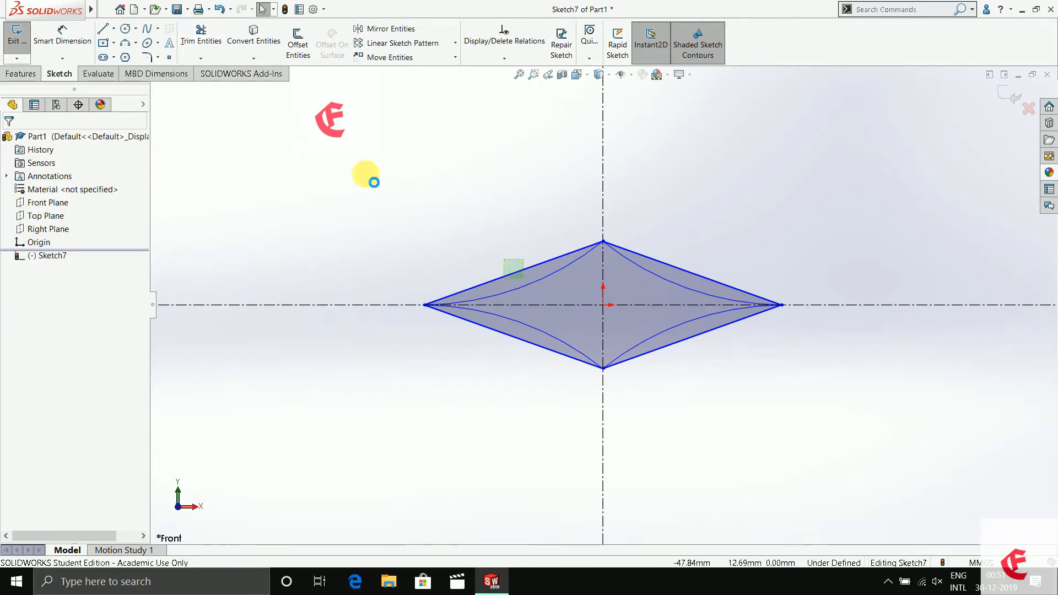
Trim away the diamond's four straight sides so only the four inward arcs form the outline, and exit the sketch.
left_click(201, 34)
left_click_drag(527, 257, 389, 319)
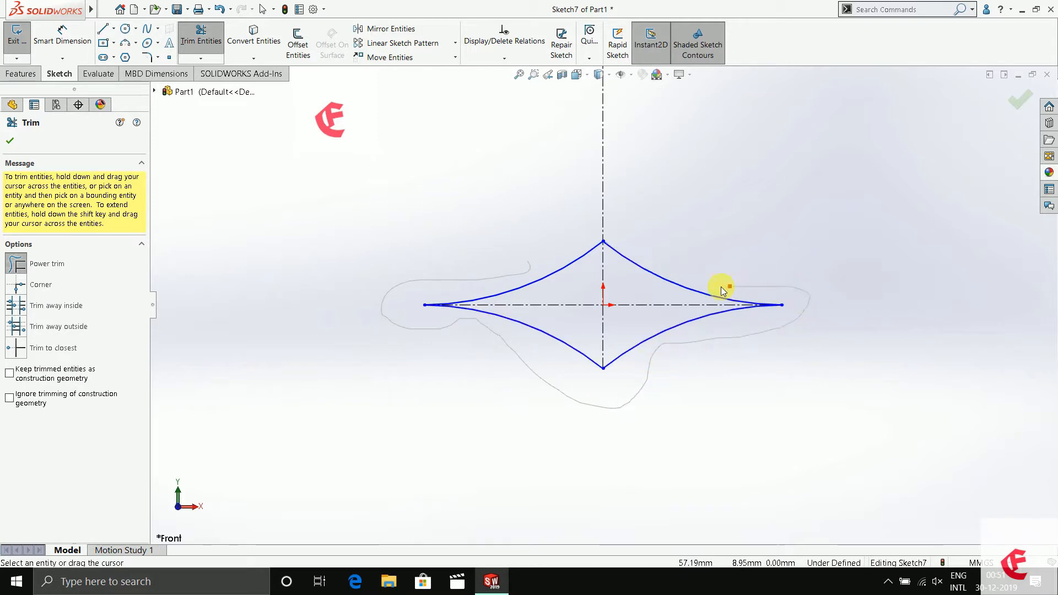
left_click_drag(721, 286, 722, 287)
left_click(11, 141)
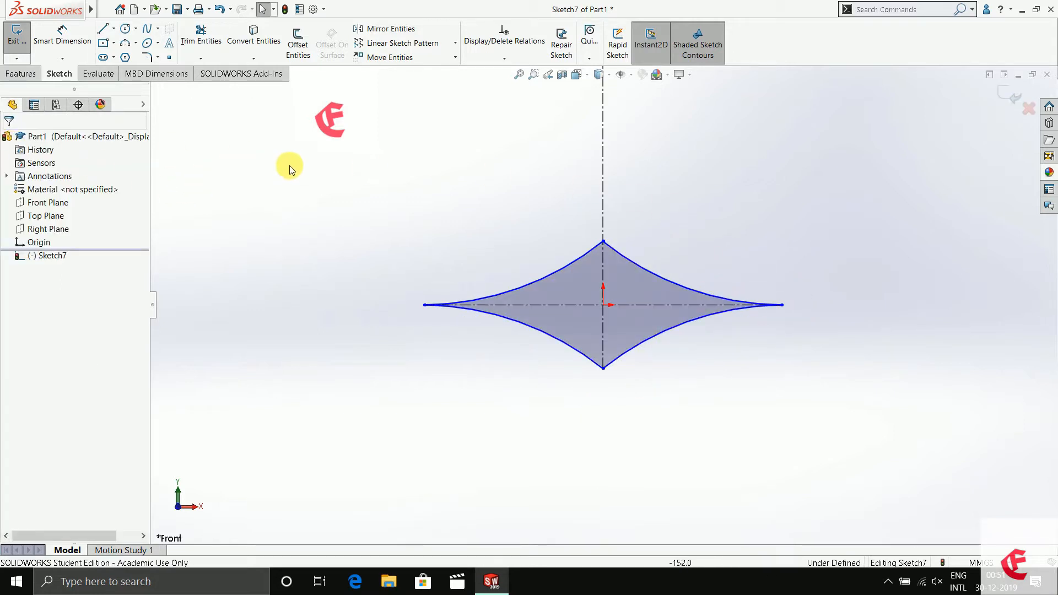
left_click(1007, 88)
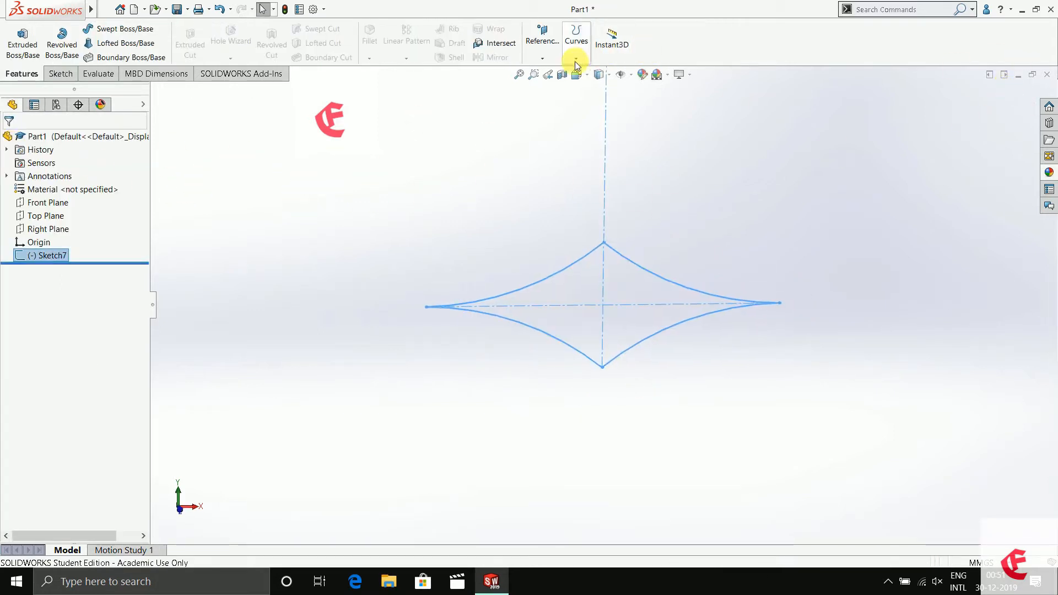
Begin a reference plane offset from the Front Plane, with the offset direction flipped.
left_click(543, 41)
left_click(549, 74)
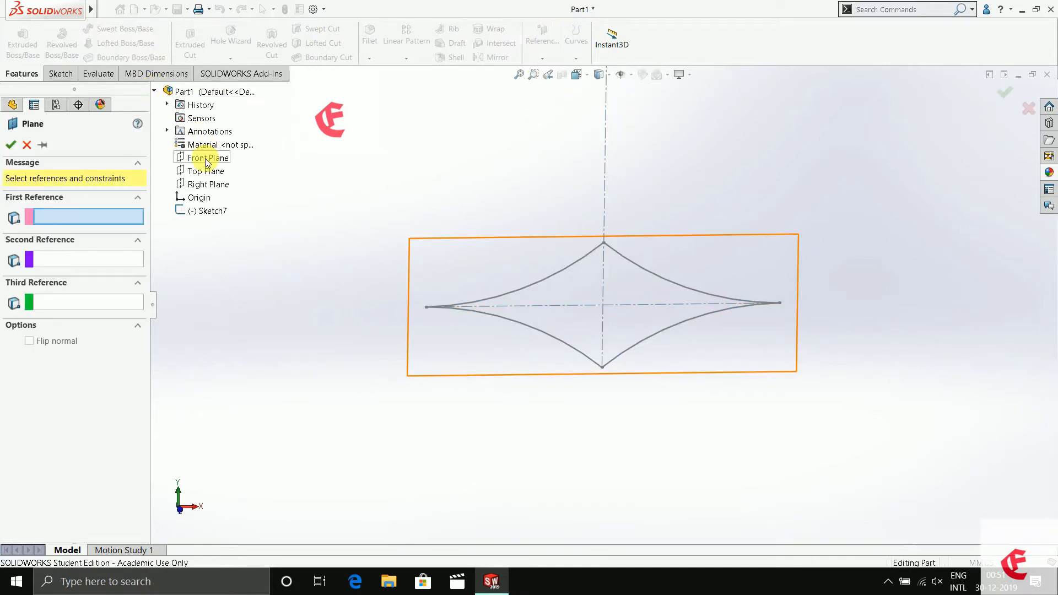
left_click(208, 158)
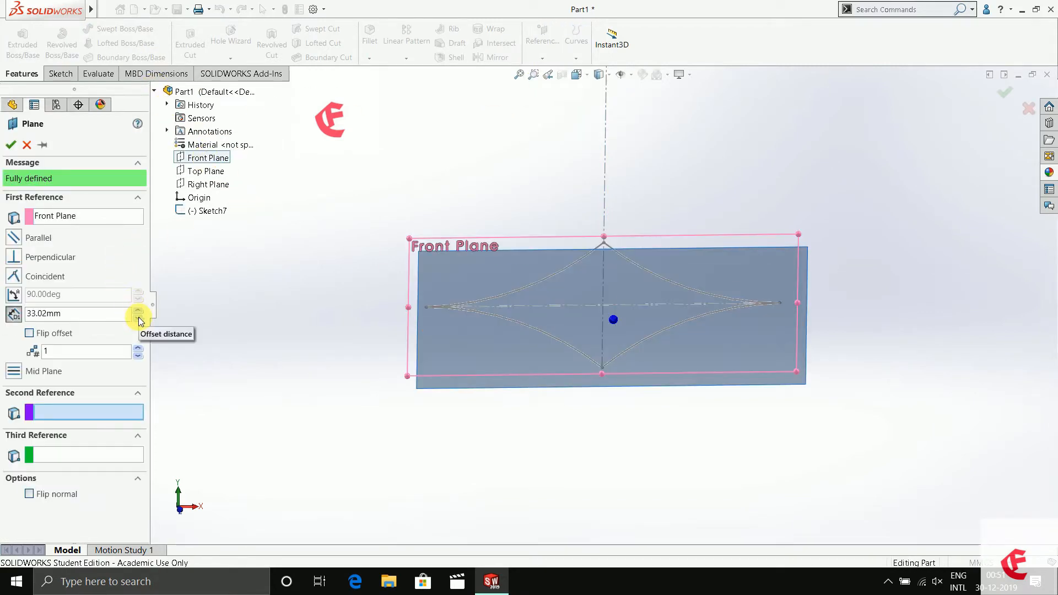
left_click(30, 333)
middle_click_drag(196, 302, 141, 346)
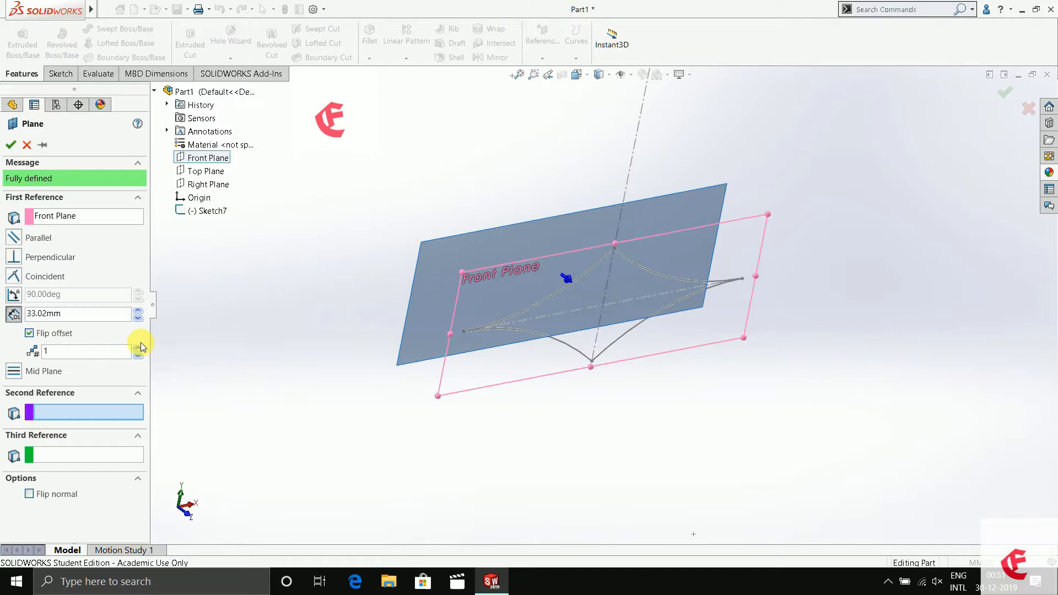
Set the offset distance to 53.02 mm and the number of planes to 2, and create the planes.
left_click(137, 310)
left_click(138, 310)
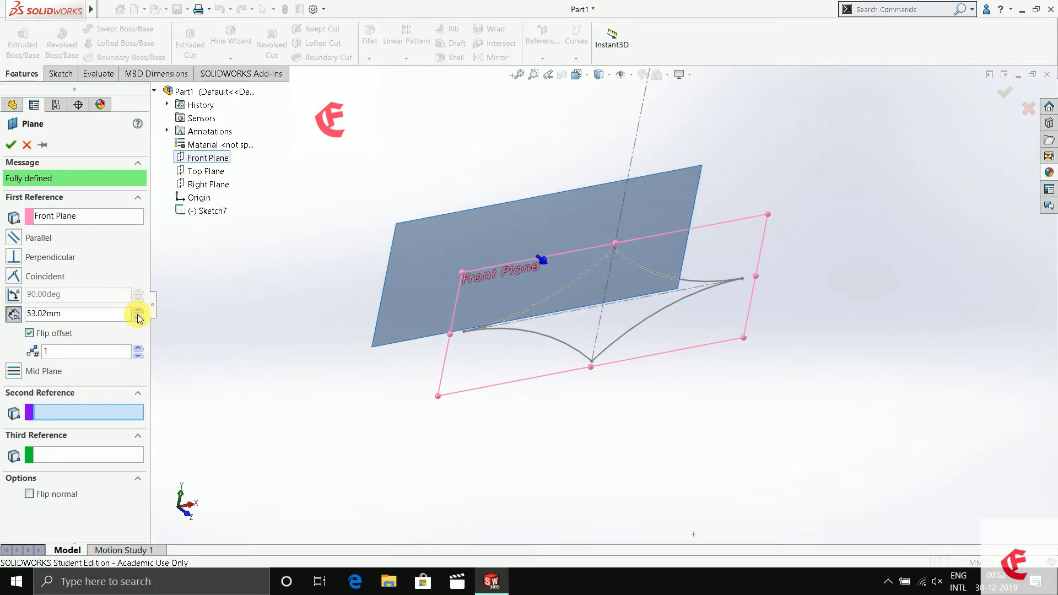
left_click(138, 348)
left_click(137, 318)
left_click(137, 318)
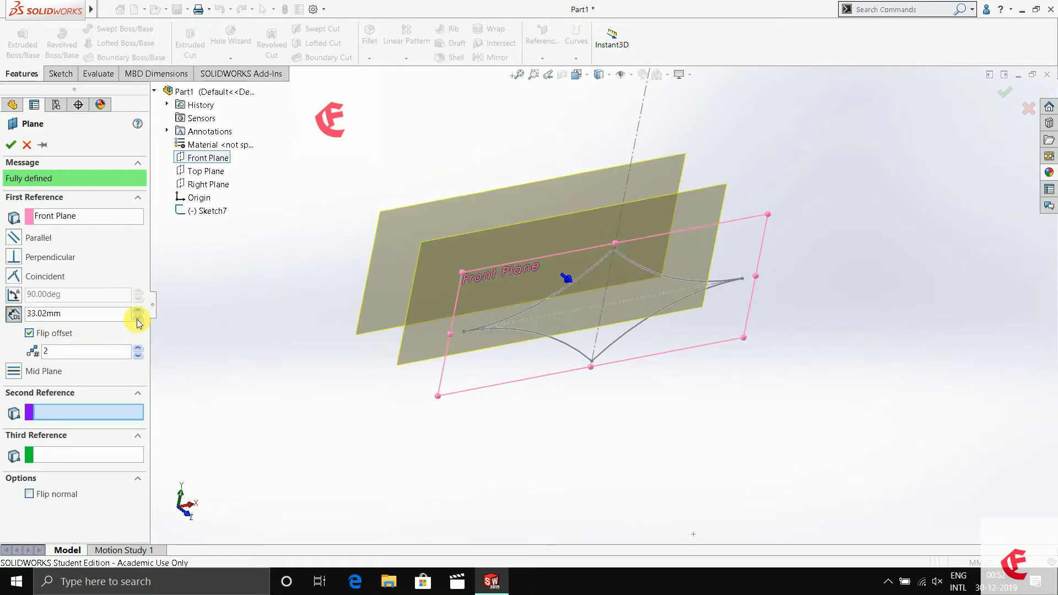
left_click(138, 347)
middle_click_drag(165, 353, 249, 347)
left_click(138, 355)
left_click(138, 310)
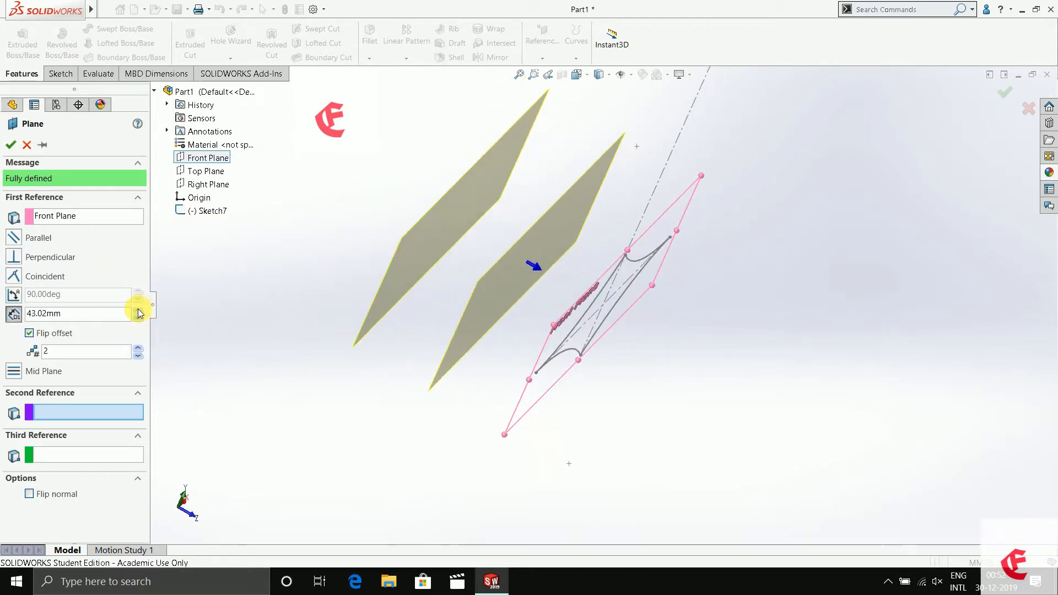
left_click(138, 311)
left_click(11, 144)
Start a new sketch on Plane2, the offset plane nearer the star-shaped profile.
mouse_move(367, 355)
middle_mouse_down()
mouse_move(413, 338)
mouse_move(421, 382)
middle_mouse_up()
right_click(413, 338)
left_click(474, 319)
right_click(353, 332)
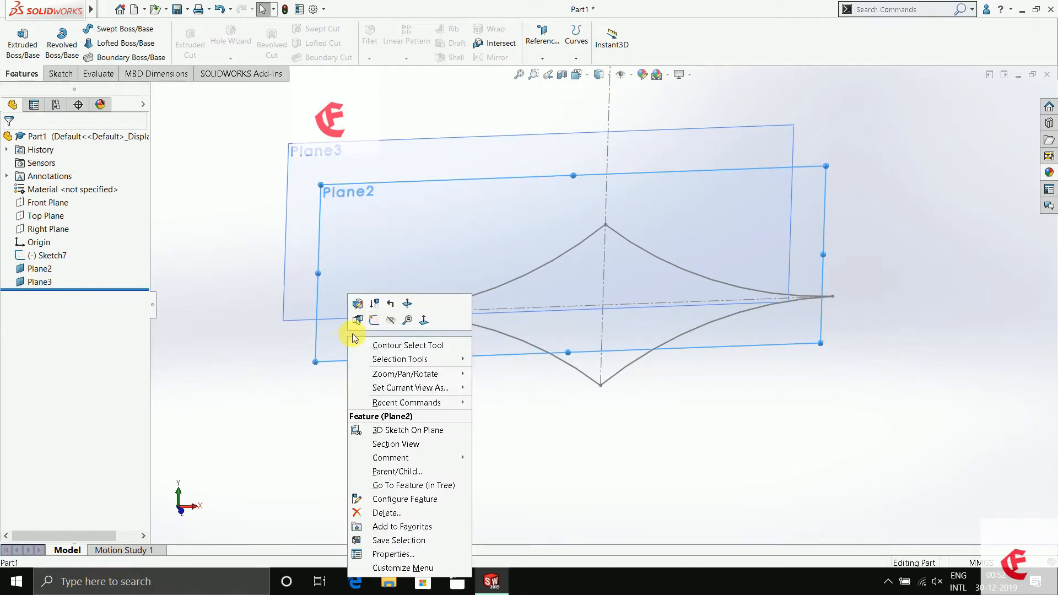
left_click(355, 325)
left_click(185, 511)
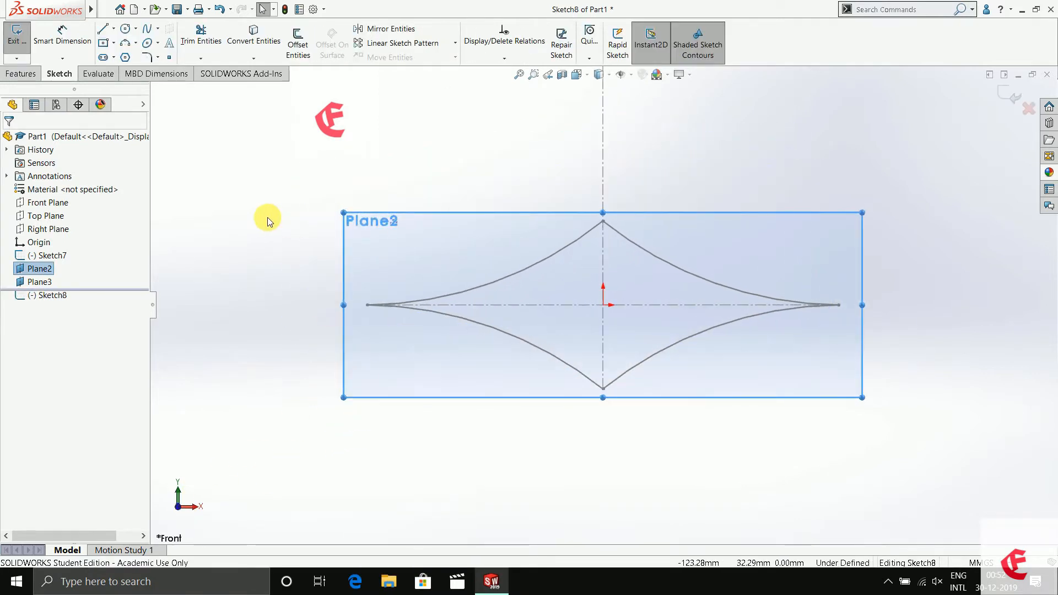
Offset the whole four-arc profile chain inward by 8 mm, and exit the sketch.
left_click(297, 41)
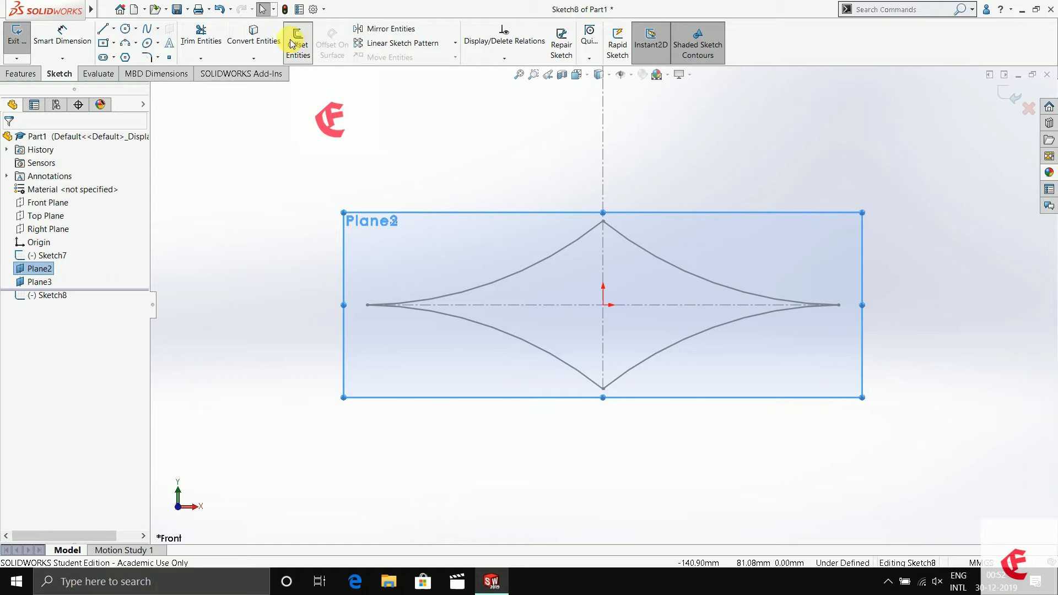
left_click(524, 269)
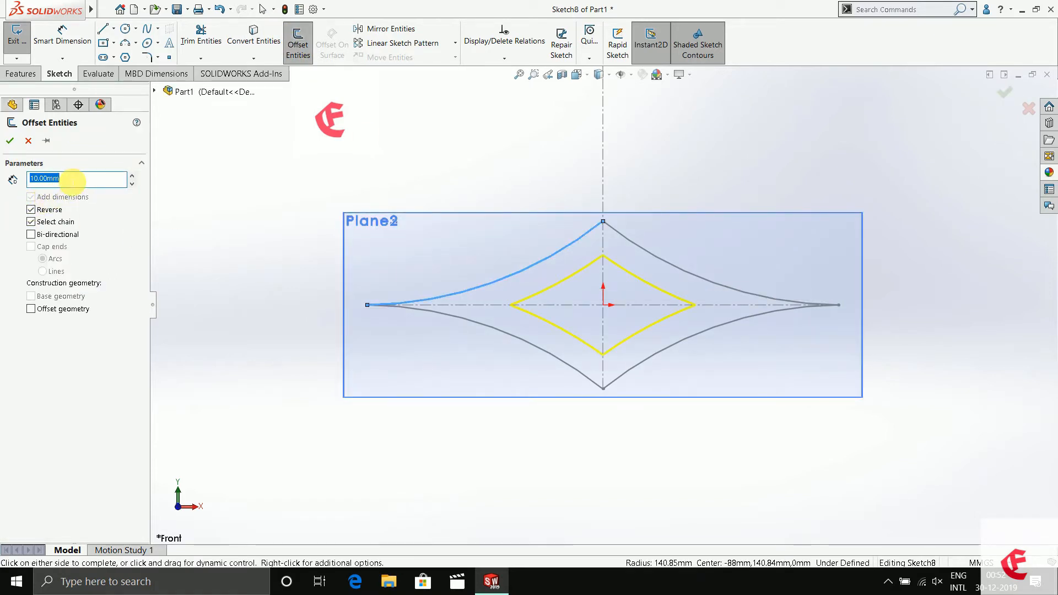
key("Return")
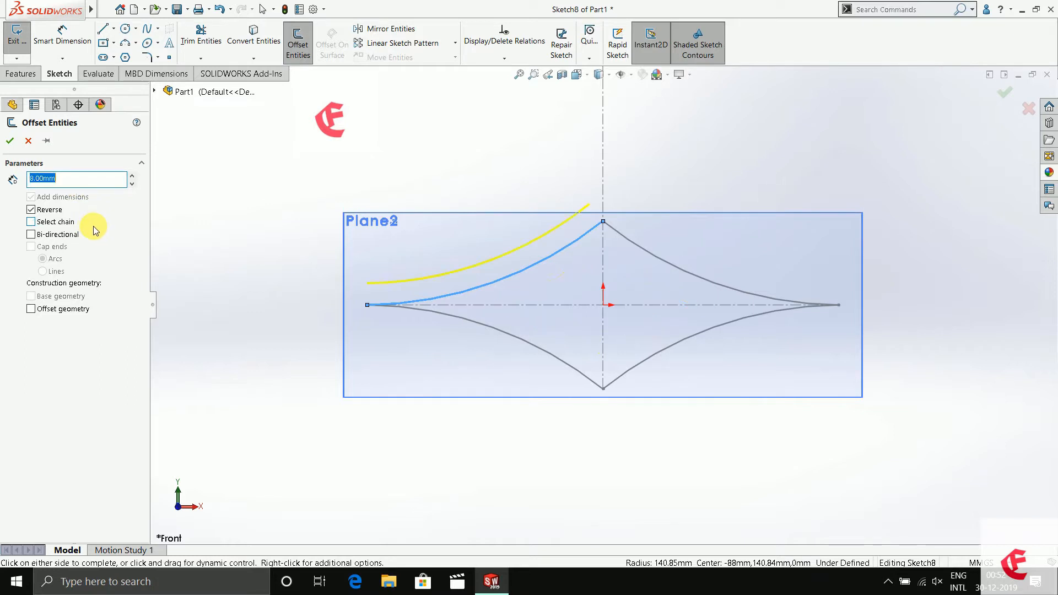
left_click(31, 221)
left_click(9, 139)
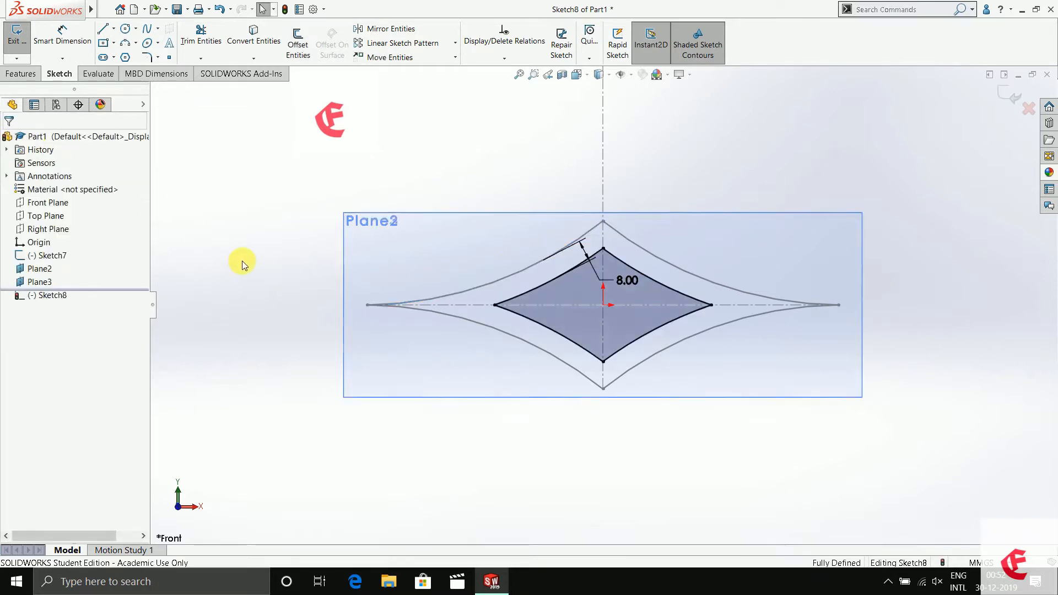
middle_click_drag(243, 259, 272, 302)
left_click(1002, 98)
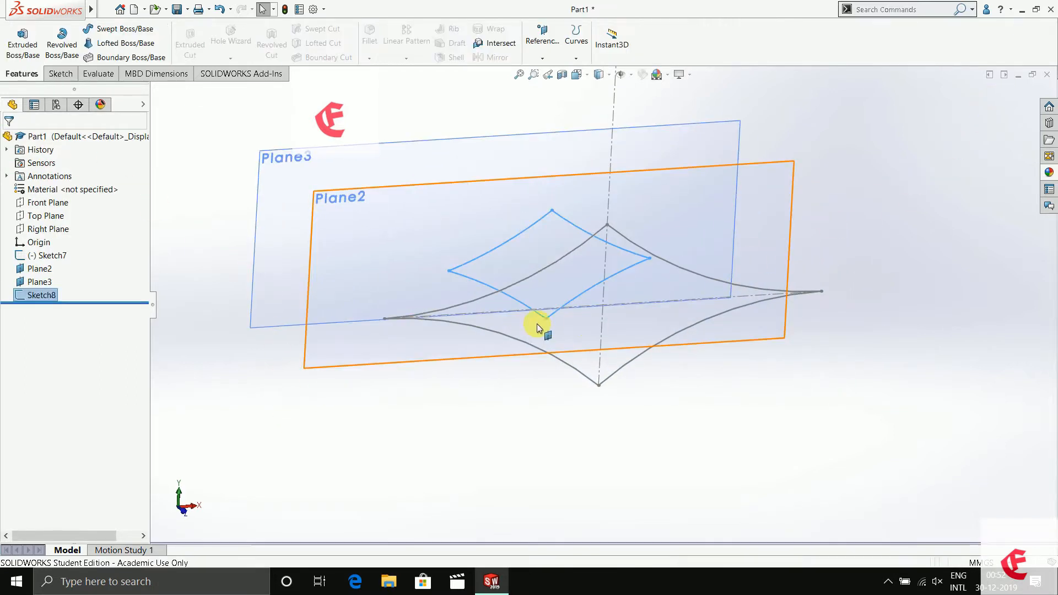
Start a new sketch on Plane3, the offset plane farther from the first profile.
right_click(266, 276)
left_click(325, 216)
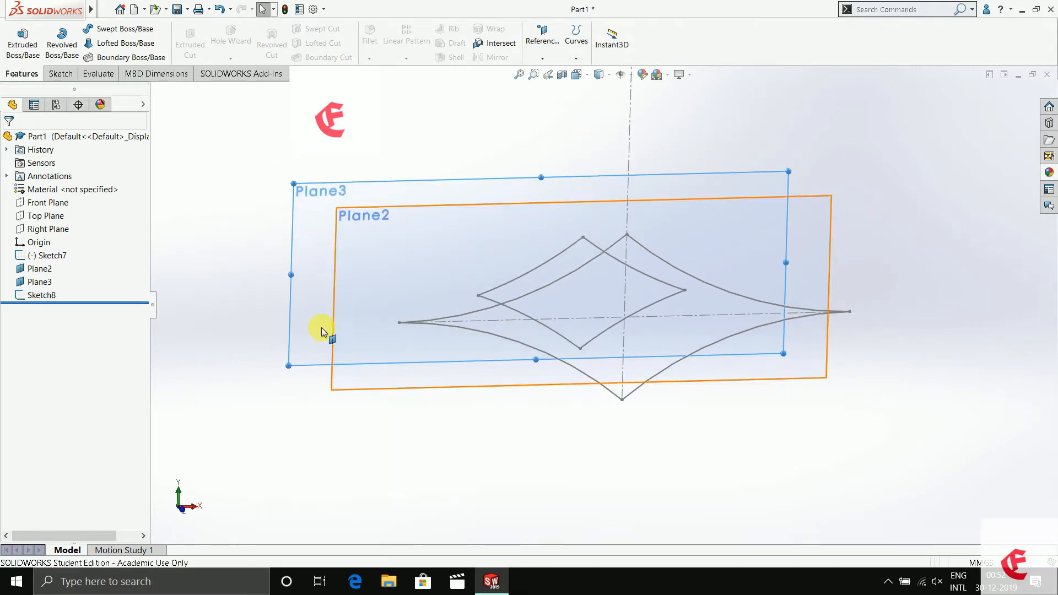
right_click(318, 339)
left_click(333, 373)
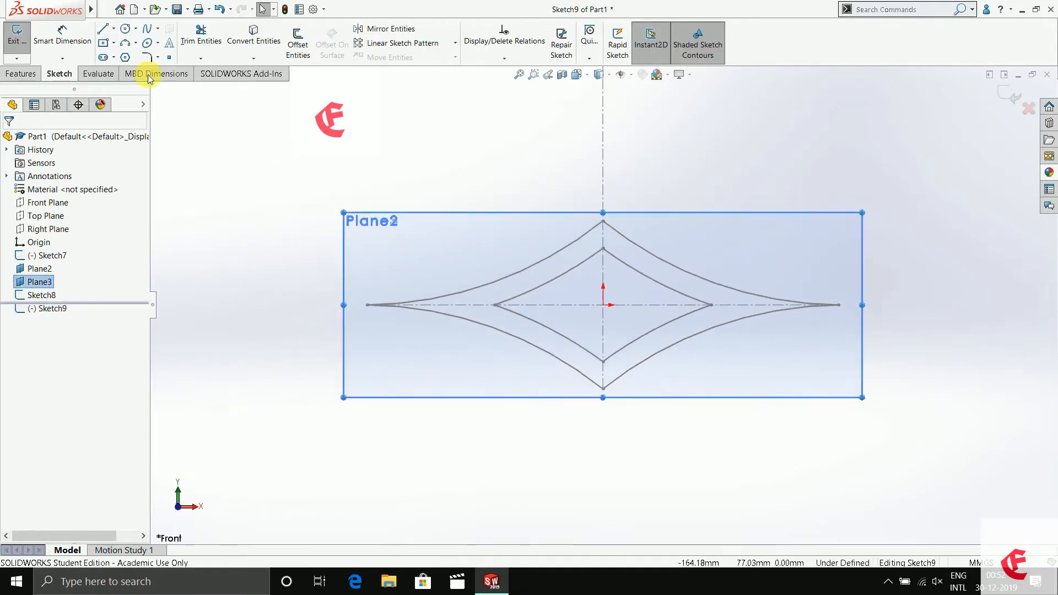
Place a single sketch point at the origin.
left_click(171, 58)
left_click(603, 304)
right_click(393, 157)
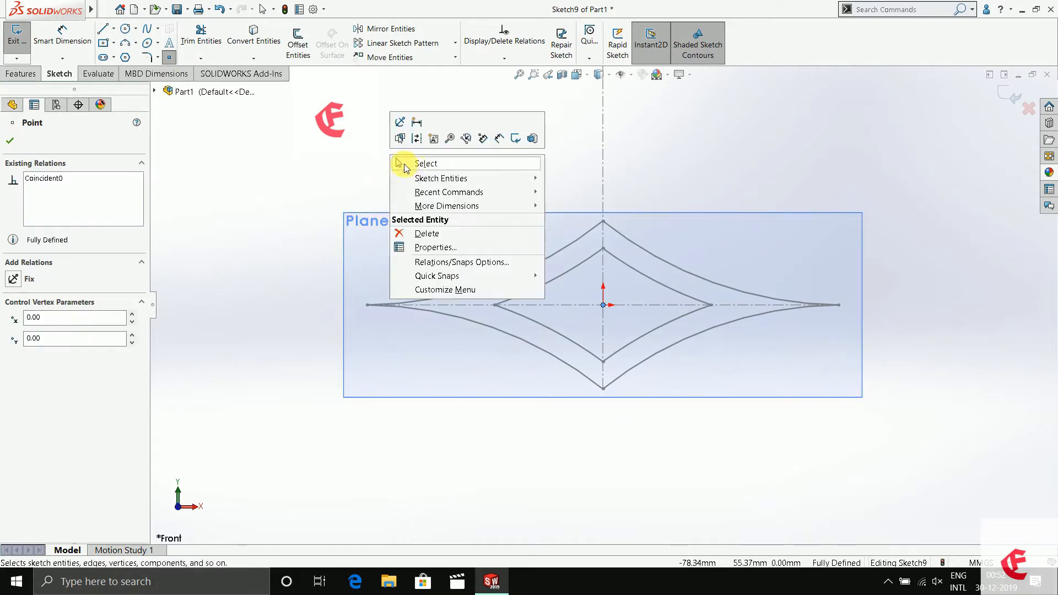
Exit the point sketch and hide the offset planes Plane3 and Plane2.
left_click(411, 164)
key("ctrl+7")
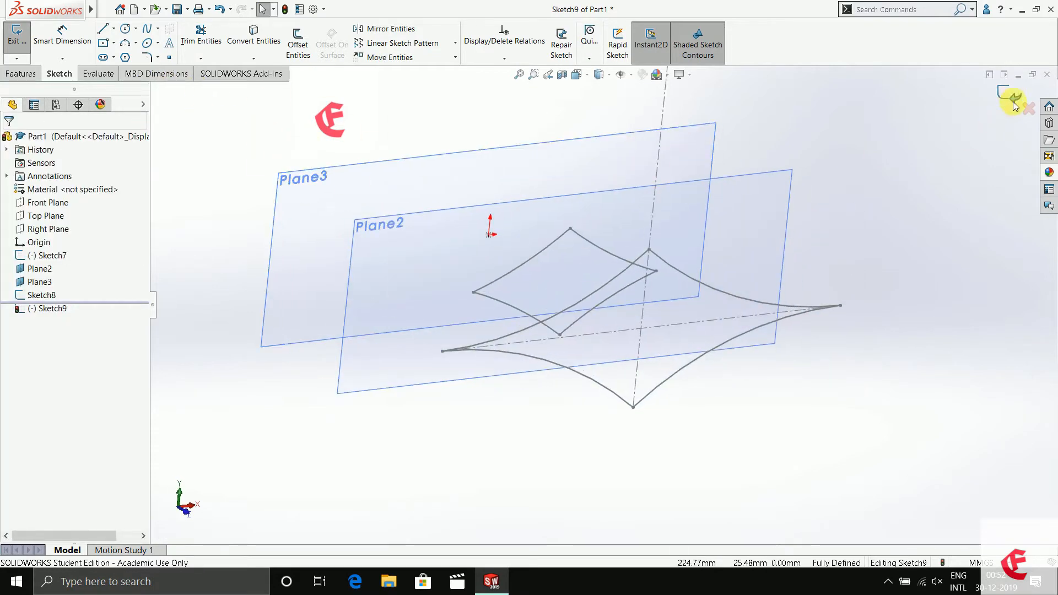
left_click(1013, 96)
right_click(326, 185)
left_click(370, 212)
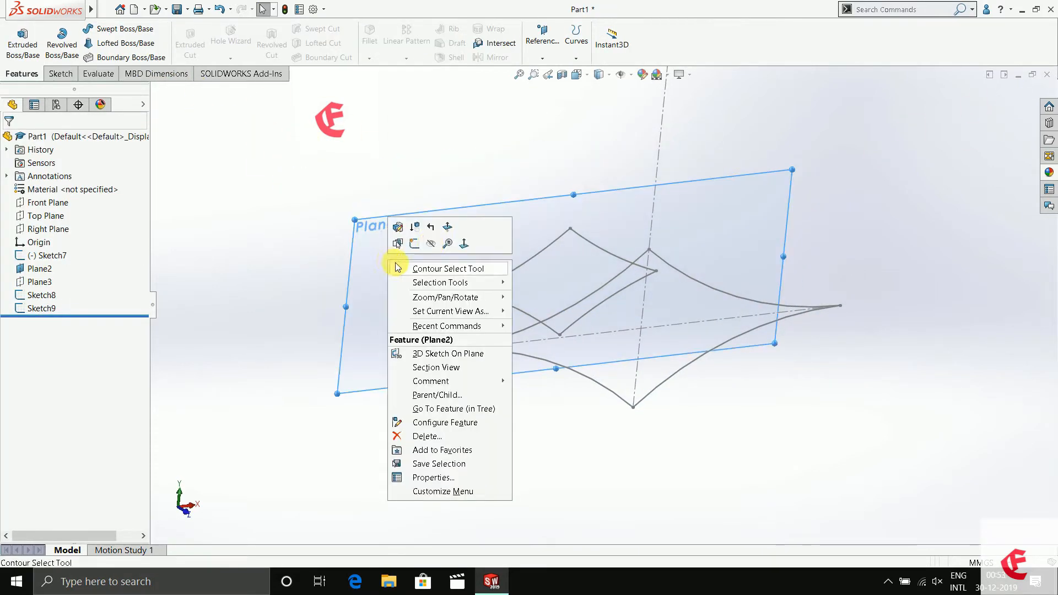
Loft a solid from the end point through the smaller offset profile to the large four-pointed profile.
left_click(126, 43)
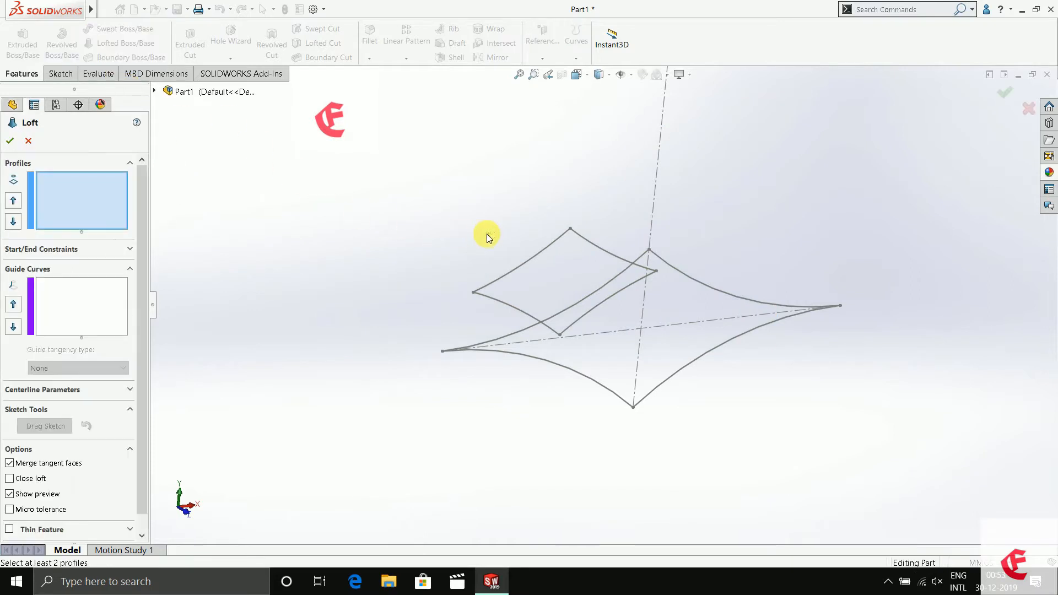
left_click(533, 260)
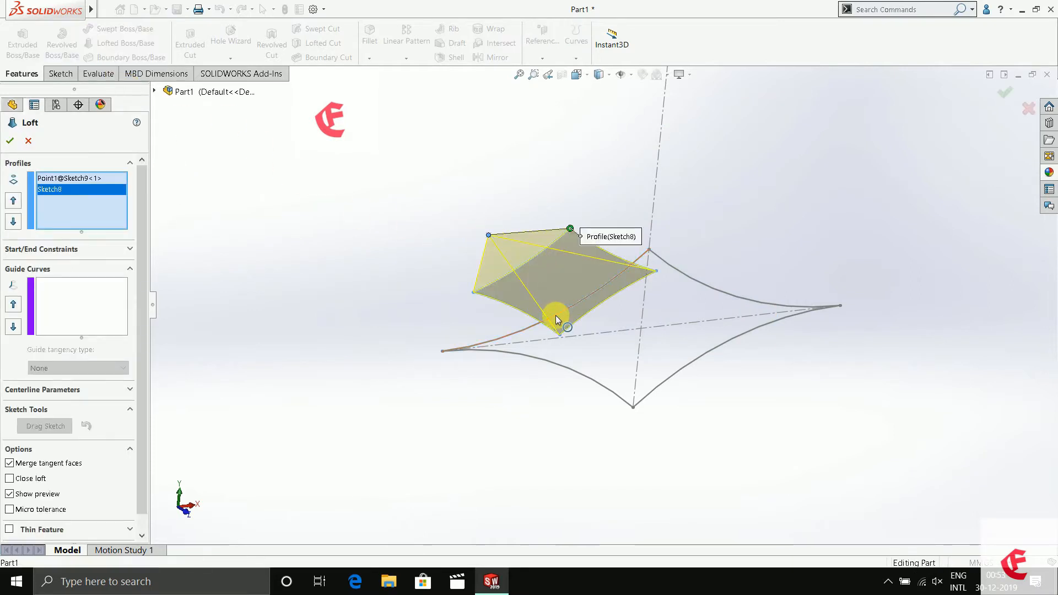
left_click(555, 319)
mouse_move(338, 256)
middle_mouse_down()
mouse_move(421, 354)
mouse_move(353, 321)
mouse_move(442, 371)
mouse_move(543, 479)
mouse_move(517, 495)
mouse_move(548, 498)
mouse_move(536, 517)
mouse_move(551, 527)
mouse_move(426, 442)
mouse_move(359, 345)
middle_mouse_up()
left_click(10, 141)
Sketch a circle of about 11.2 mm radius centred at the origin on the loft's large flat base face.
right_click(621, 286)
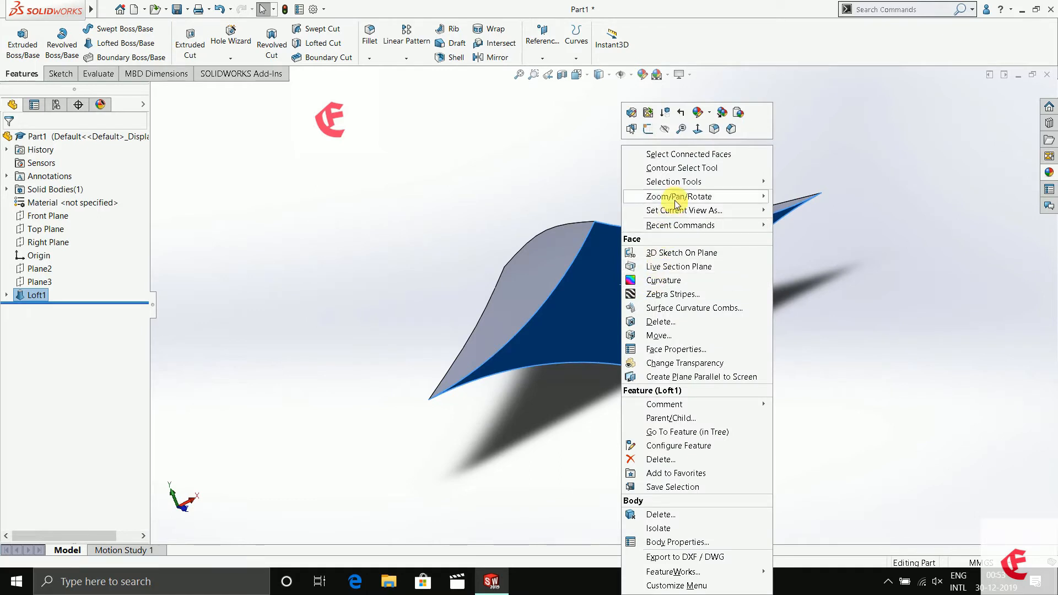
left_click(697, 129)
right_click(612, 271)
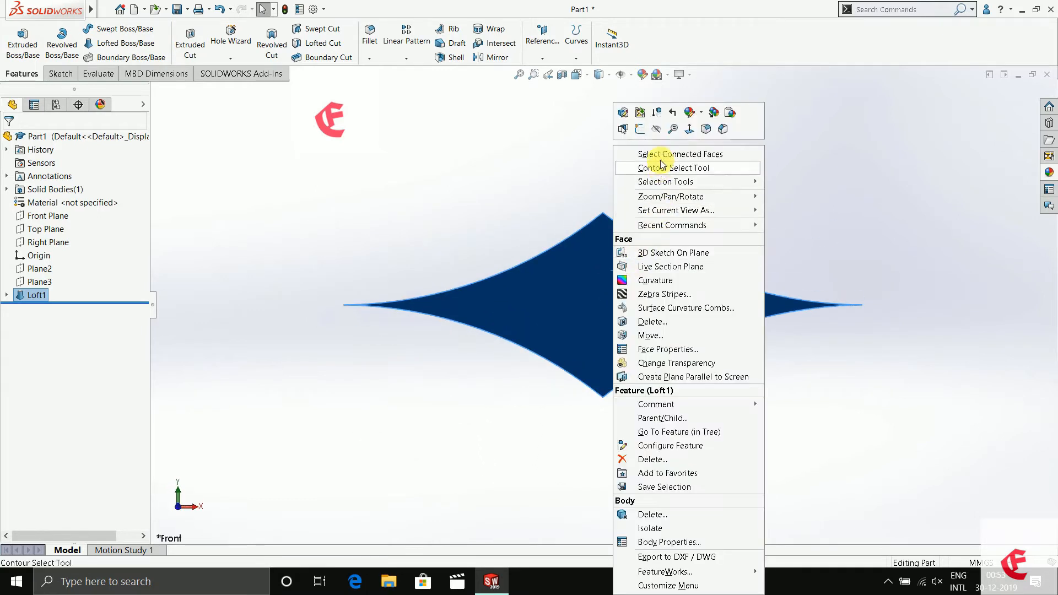
left_click(661, 167)
left_click(126, 29)
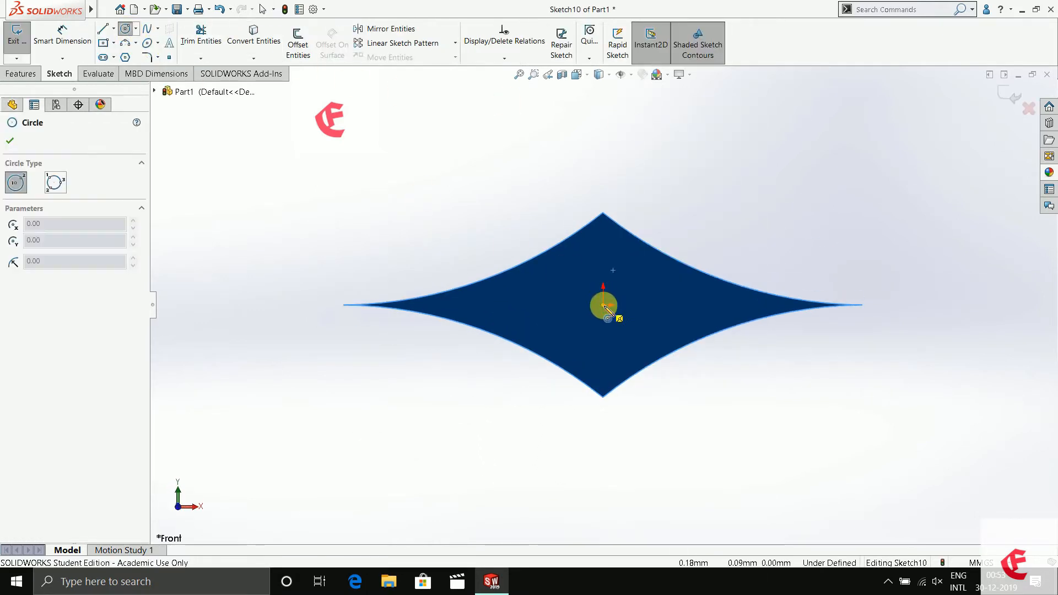
left_click_drag(602, 304, 621, 285)
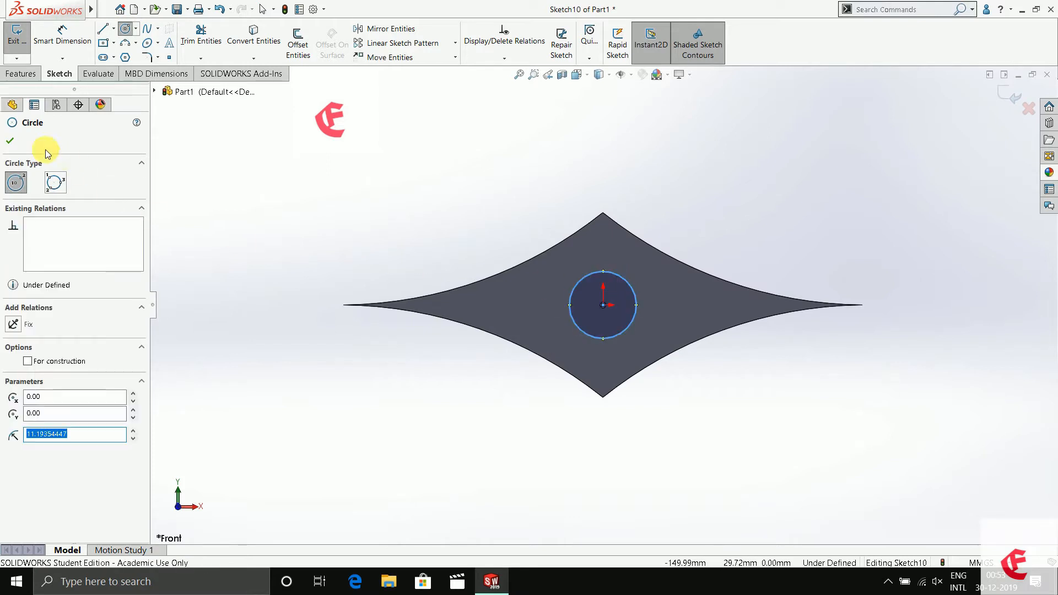
Extrude the circle outward from the base face as a merged blind shaft more than 170 mm long.
left_click(20, 73)
left_click(22, 44)
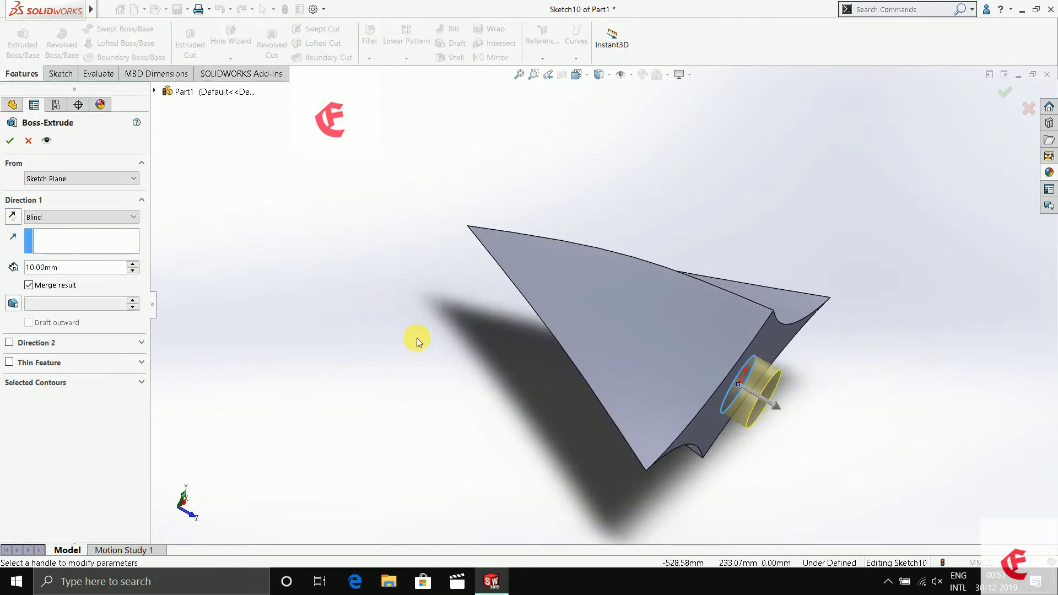
left_click(135, 264)
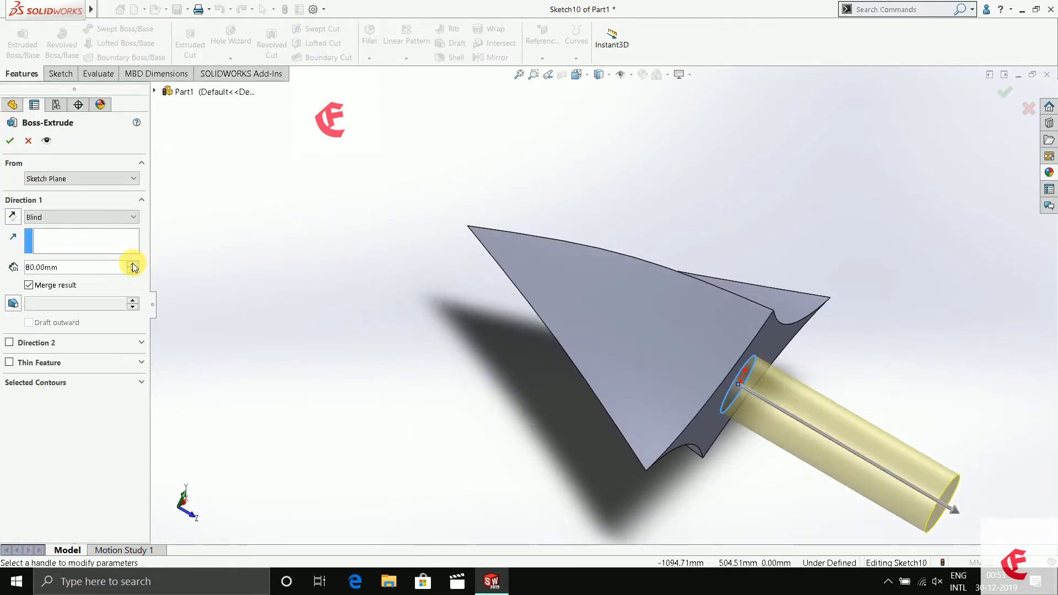
scroll(650, 396, "up", 3)
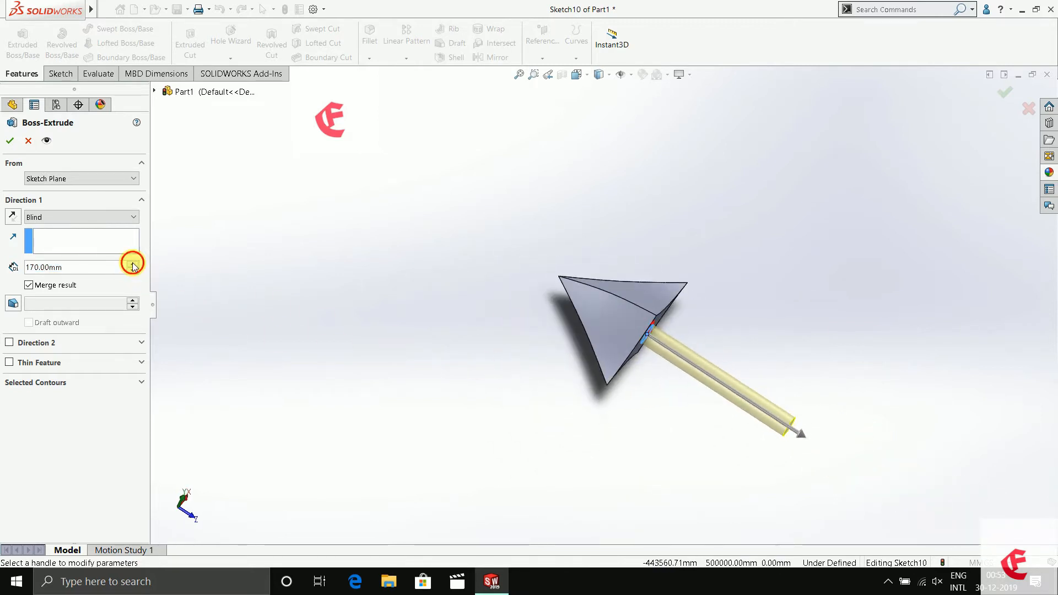
left_click(10, 142)
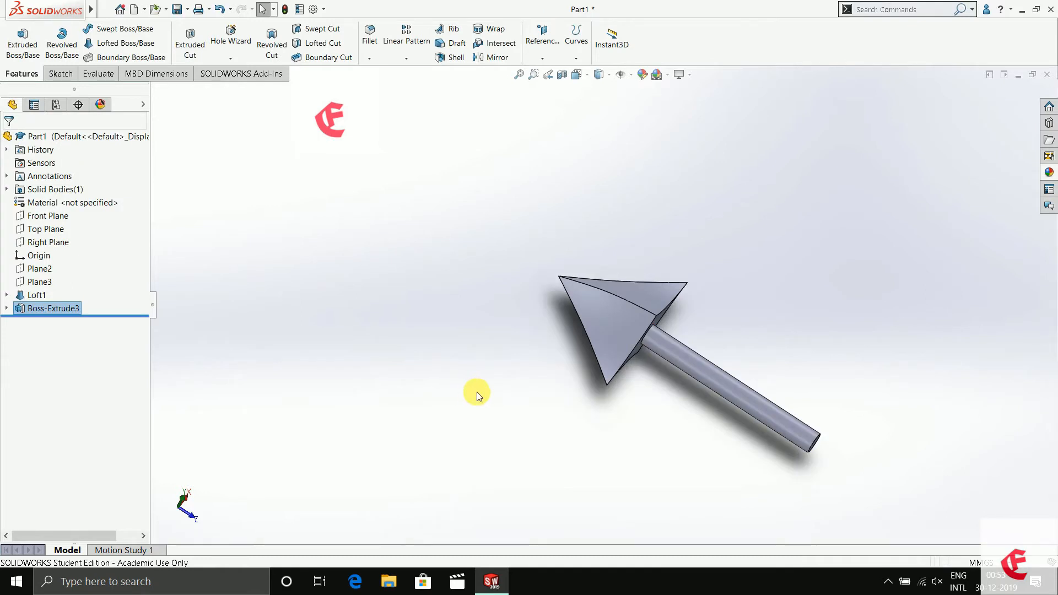
left_click(542, 58)
left_click(551, 69)
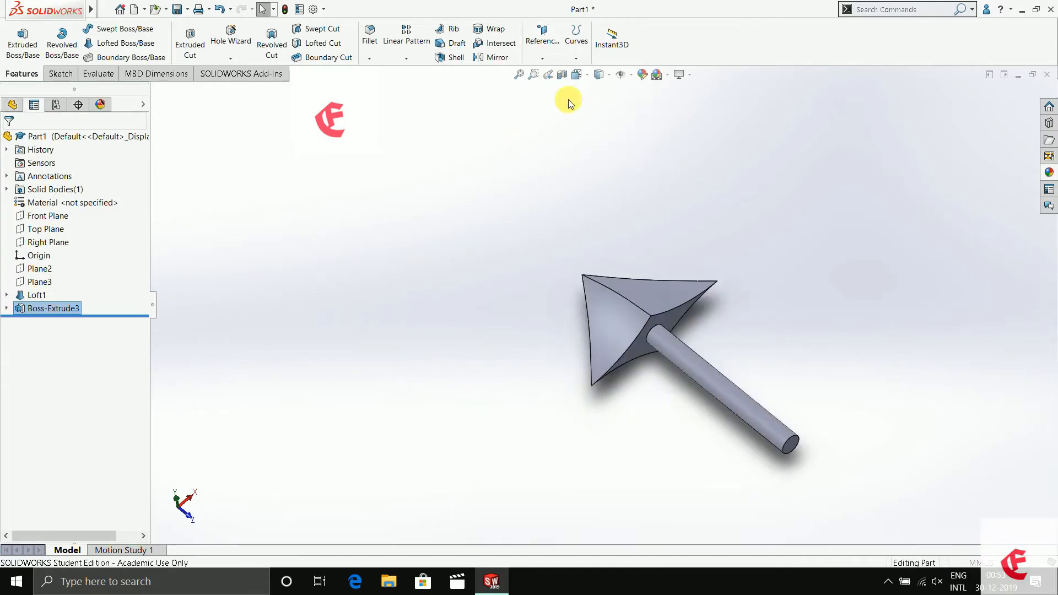
left_click(642, 351)
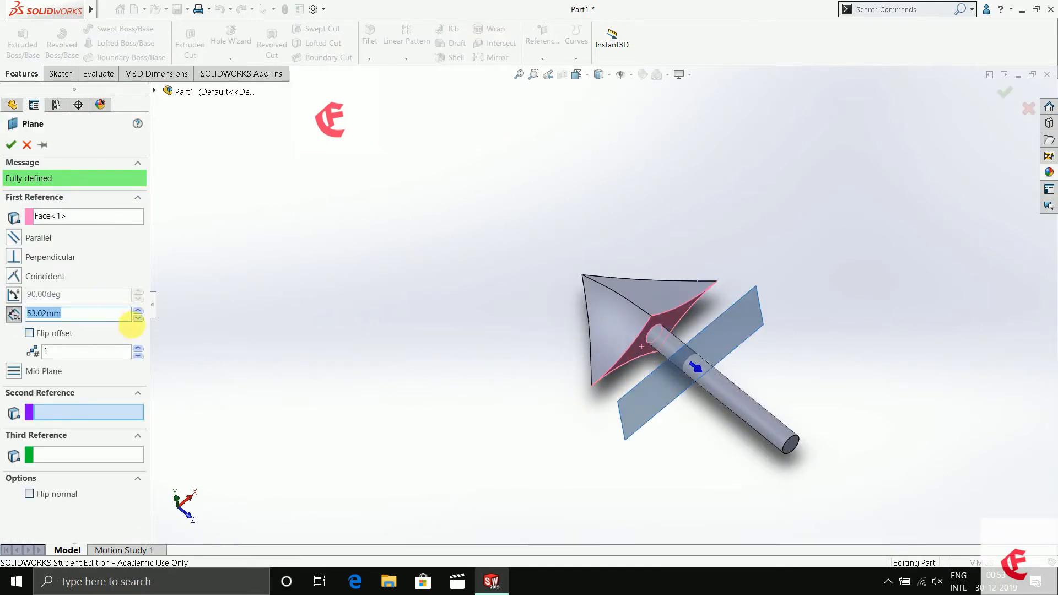
left_click(138, 348)
left_click(138, 348)
left_click(138, 318)
left_click(138, 318)
left_click(137, 318)
left_click(137, 318)
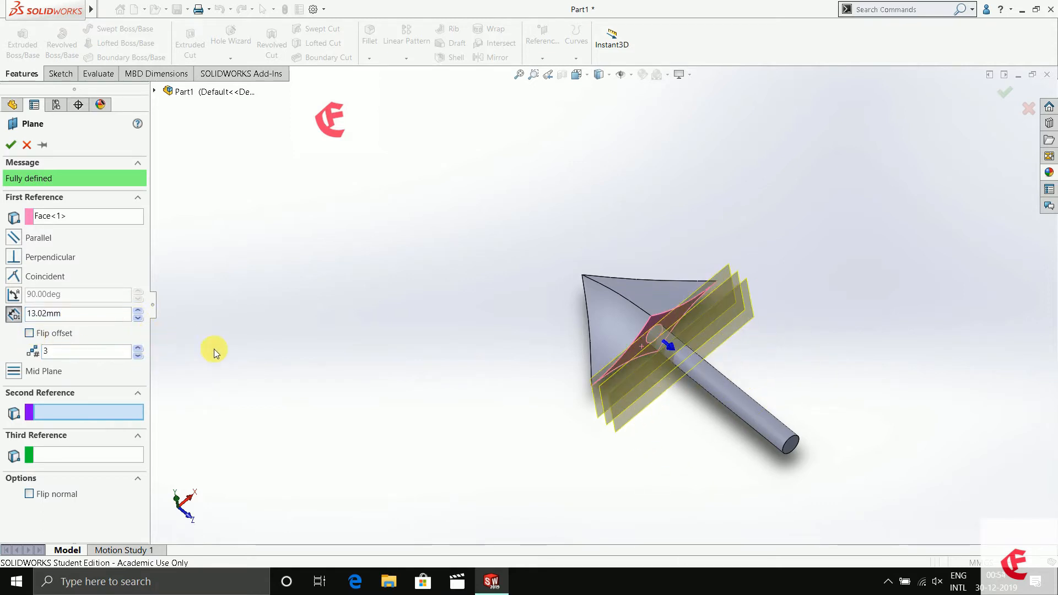
mouse_move(215, 350)
middle_mouse_down()
mouse_move(266, 393)
mouse_move(252, 390)
middle_mouse_up()
left_click(27, 144)
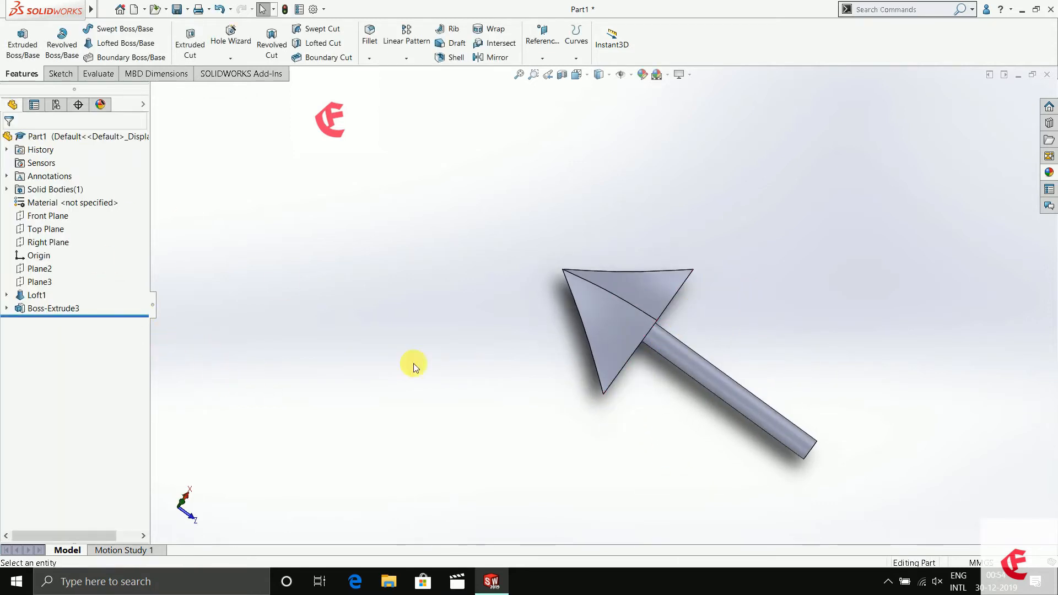
Create a single reference plane offset 43.02 mm from the Front Plane, crossing the shaft.
left_click(545, 58)
left_click(555, 71)
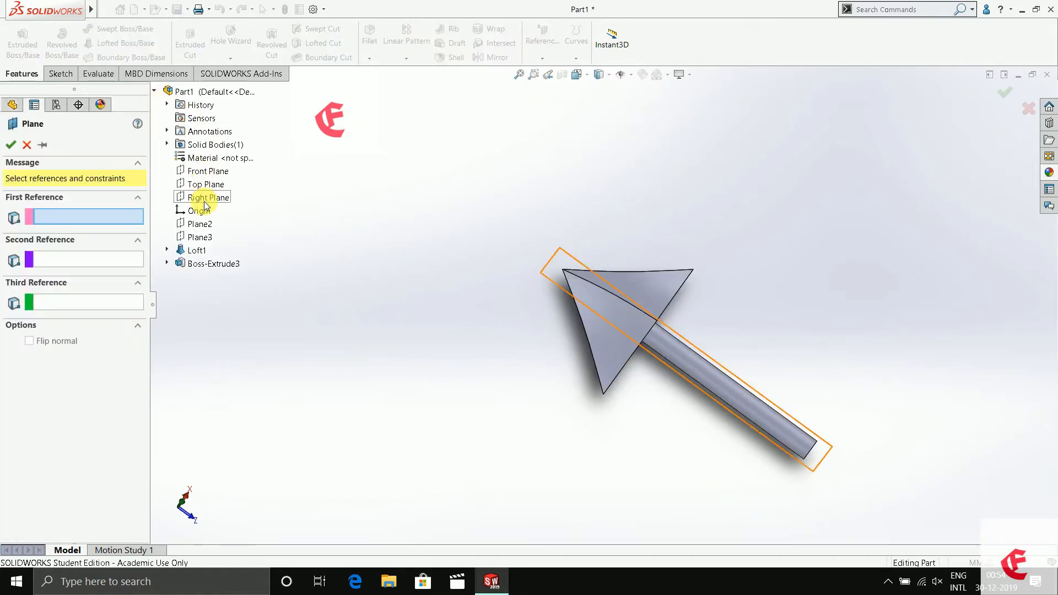
left_click(209, 170)
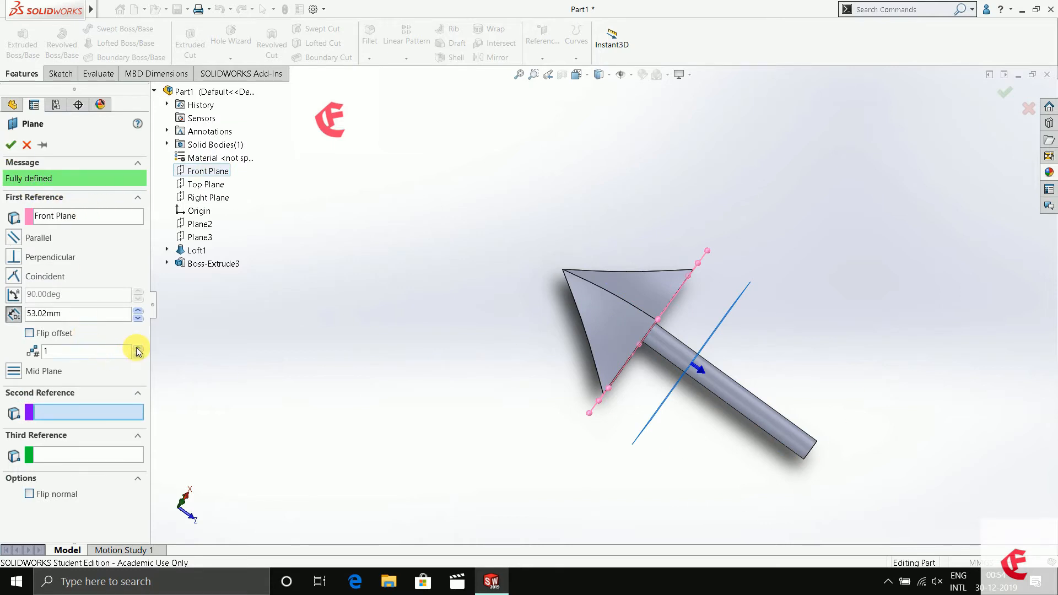
left_click(138, 318)
left_click(137, 318)
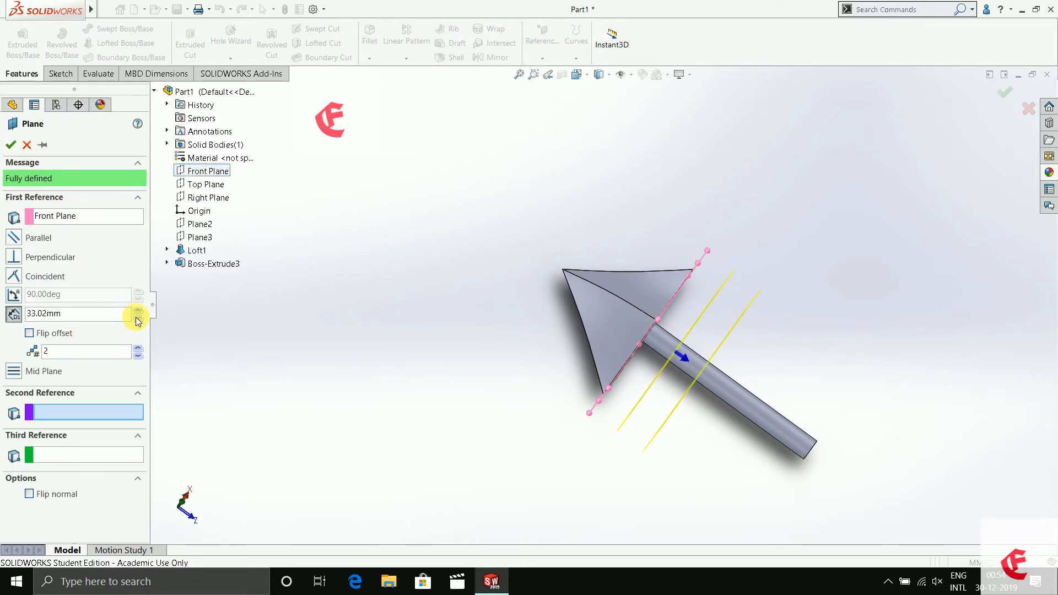
left_click(138, 311)
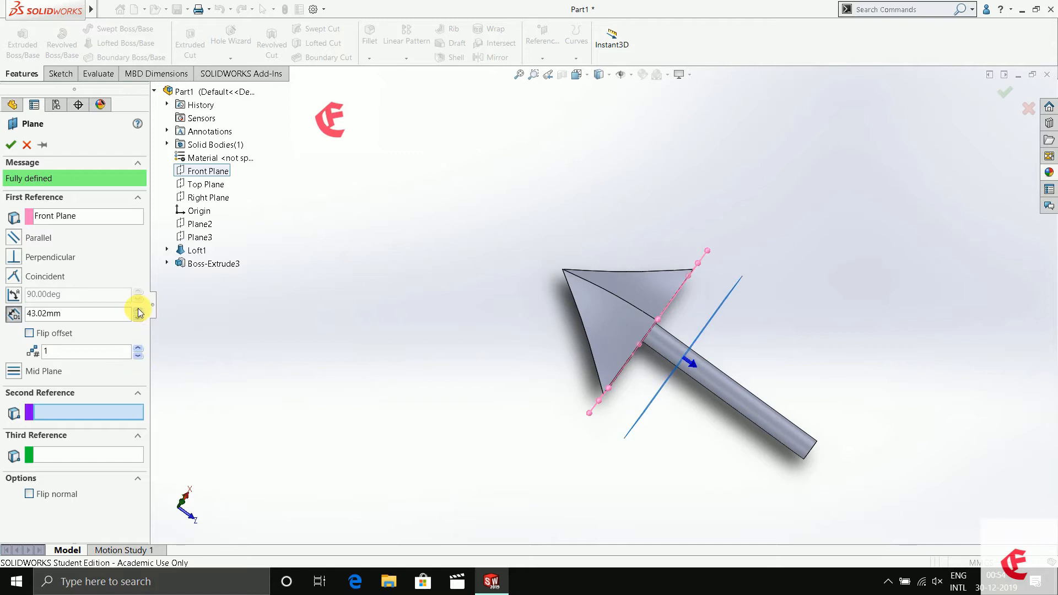
left_click(10, 147)
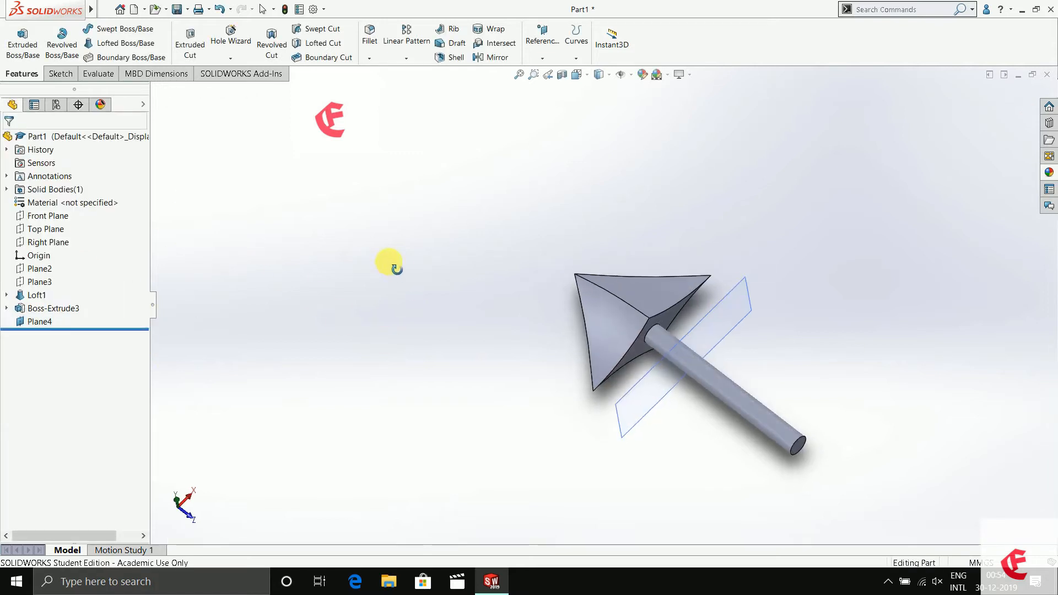
Create three reference planes spaced 8 mm apart from Plane4, running toward the free end of the shaft.
left_click(542, 58)
left_click(551, 72)
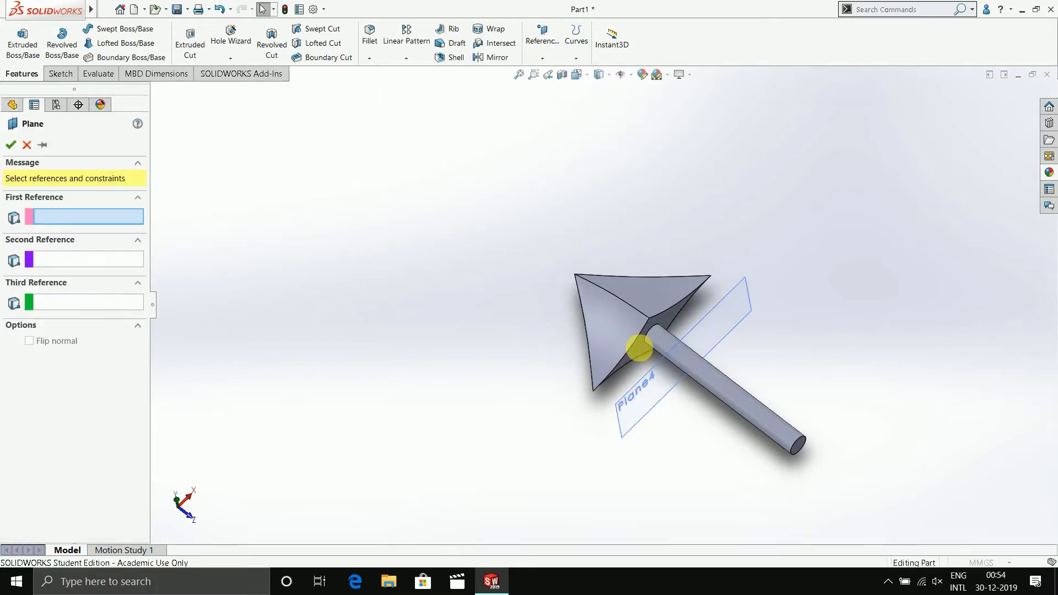
left_click(647, 401)
left_click(138, 348)
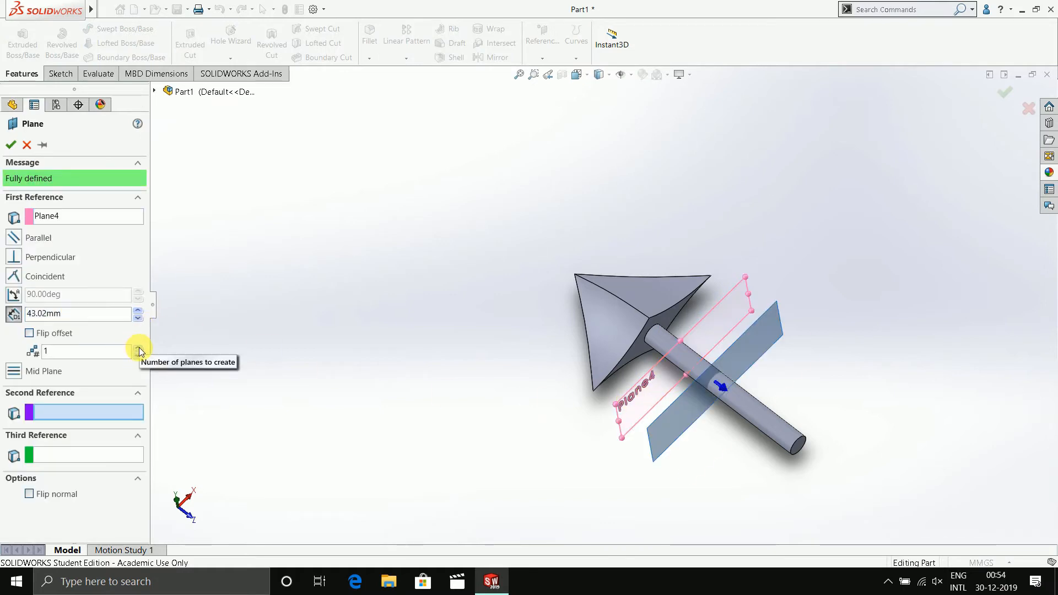
left_click(138, 348)
left_click(138, 318)
left_click(138, 318)
left_click(138, 318)
left_click(138, 318)
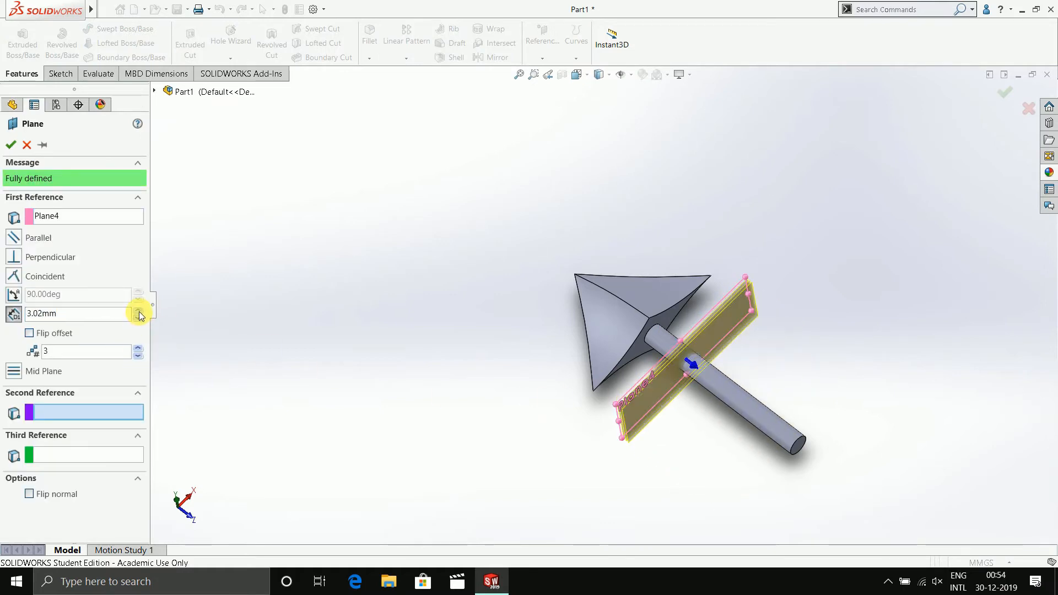
left_click(138, 312)
middle_click_drag(284, 350, 308, 378)
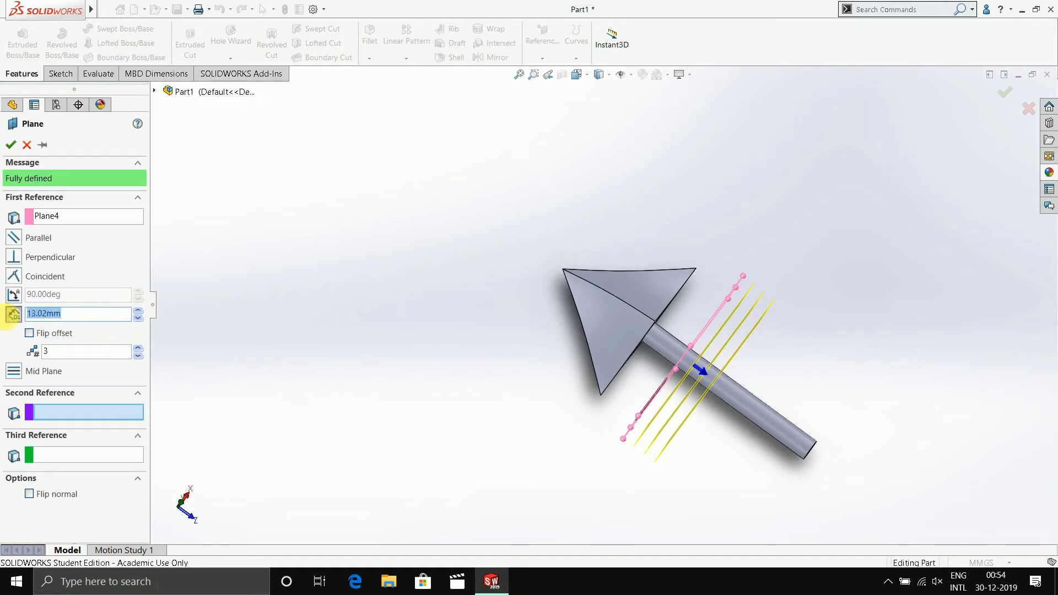
key("Return")
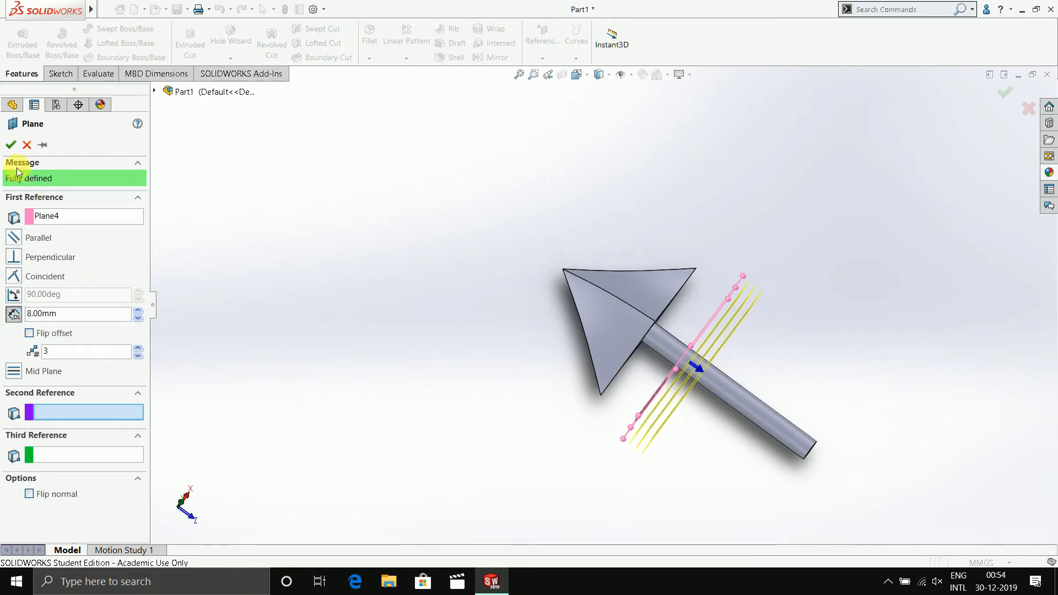
key("Return")
Delete Plane7, the offset plane farthest from the arrowhead.
middle_click_drag(701, 384, 699, 442)
scroll(562, 320, "down", 3)
scroll(546, 282, "up", 4)
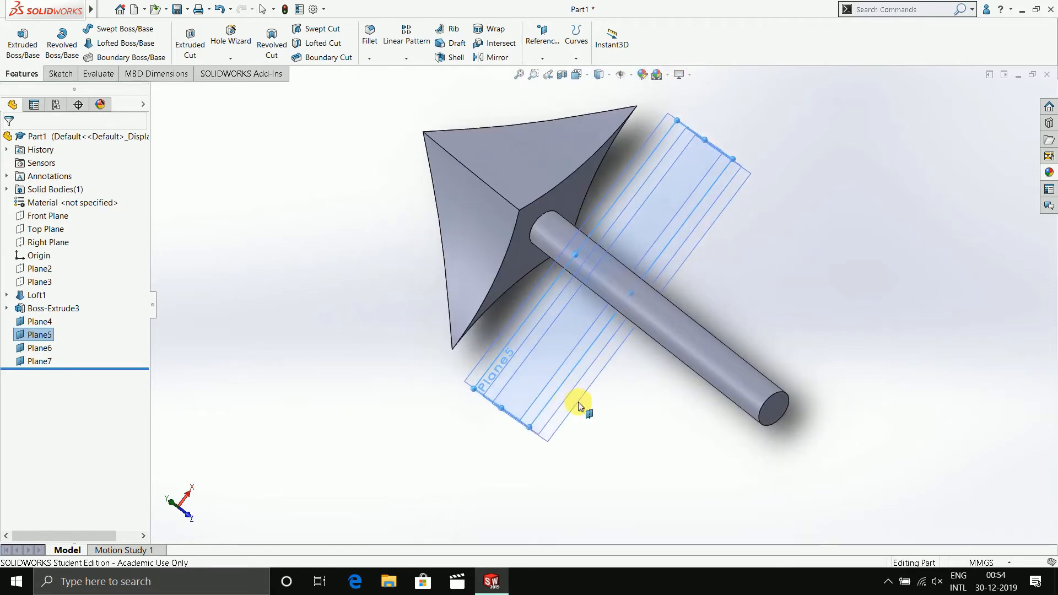
scroll(571, 366, "down", 4)
middle_click_drag(533, 345, 572, 397)
right_click(77, 363)
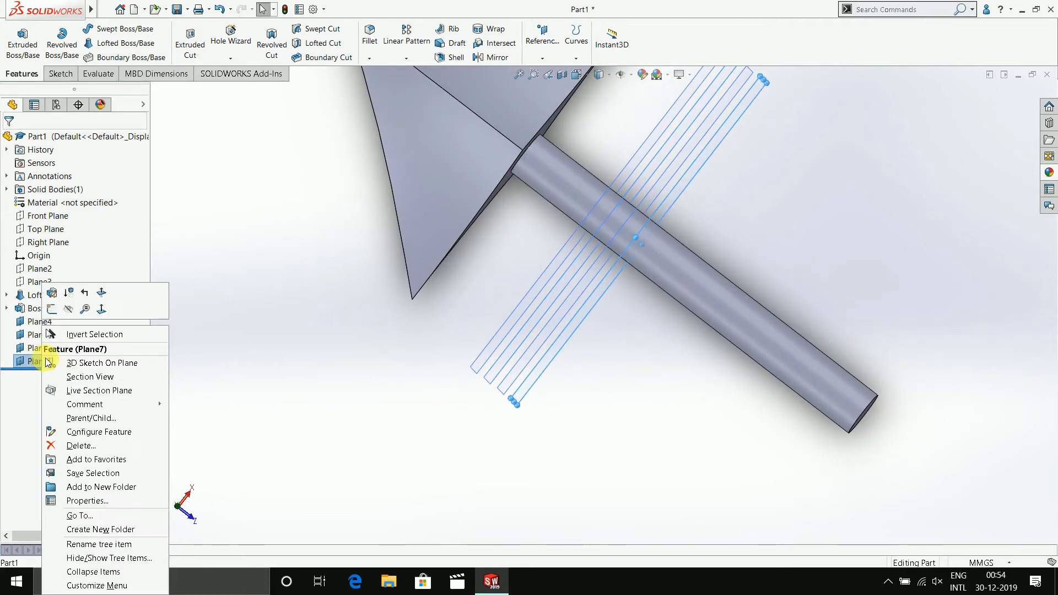
left_click(63, 444)
Orient the view normal to Plane6 and start a new sketch on that plane.
right_click(513, 380)
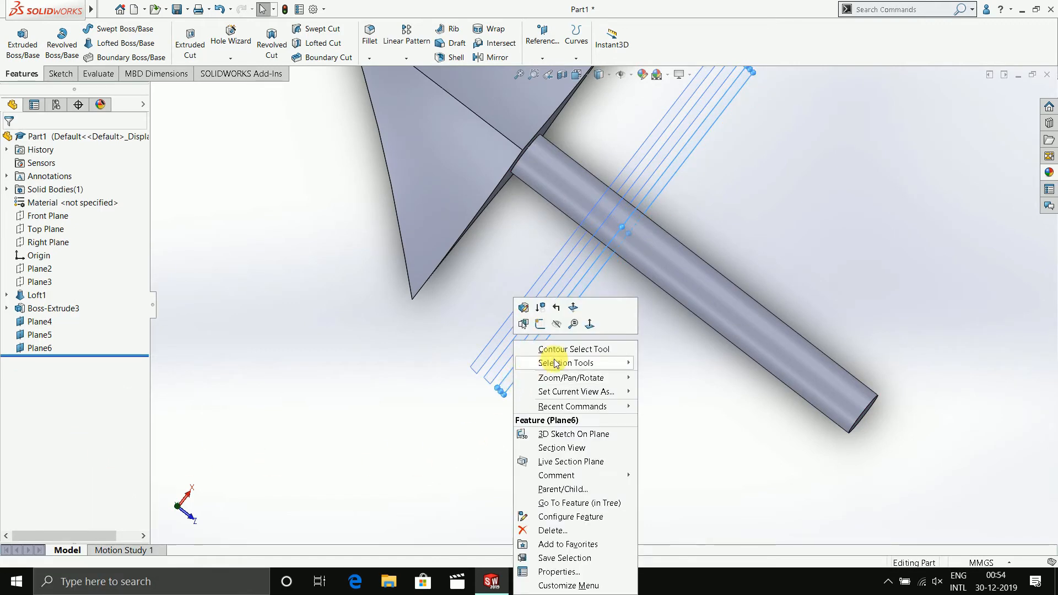
left_click(590, 325)
middle_click_drag(407, 363, 434, 428)
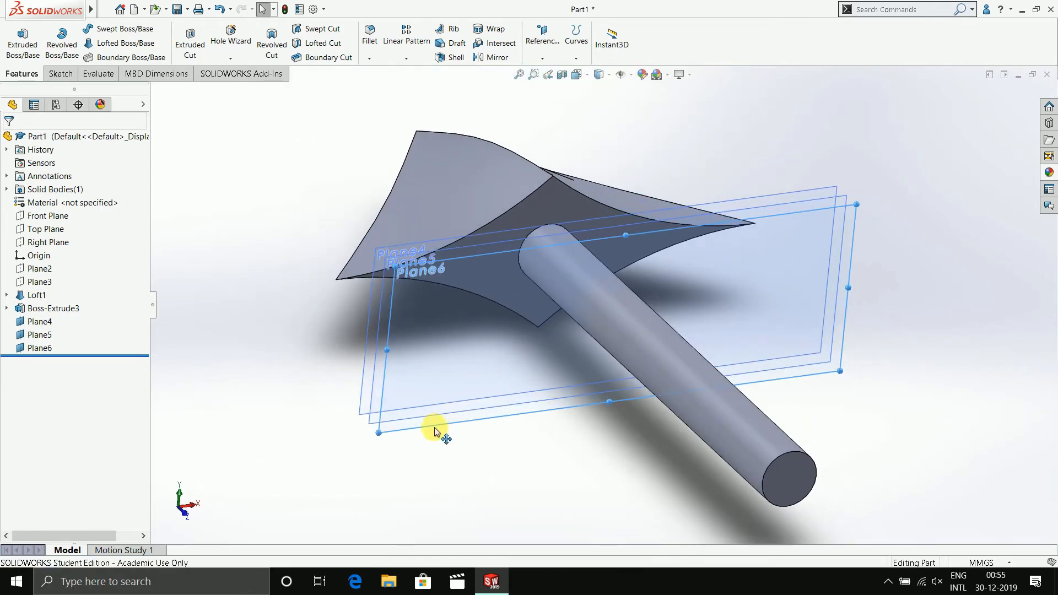
right_click(394, 430)
left_click(420, 319)
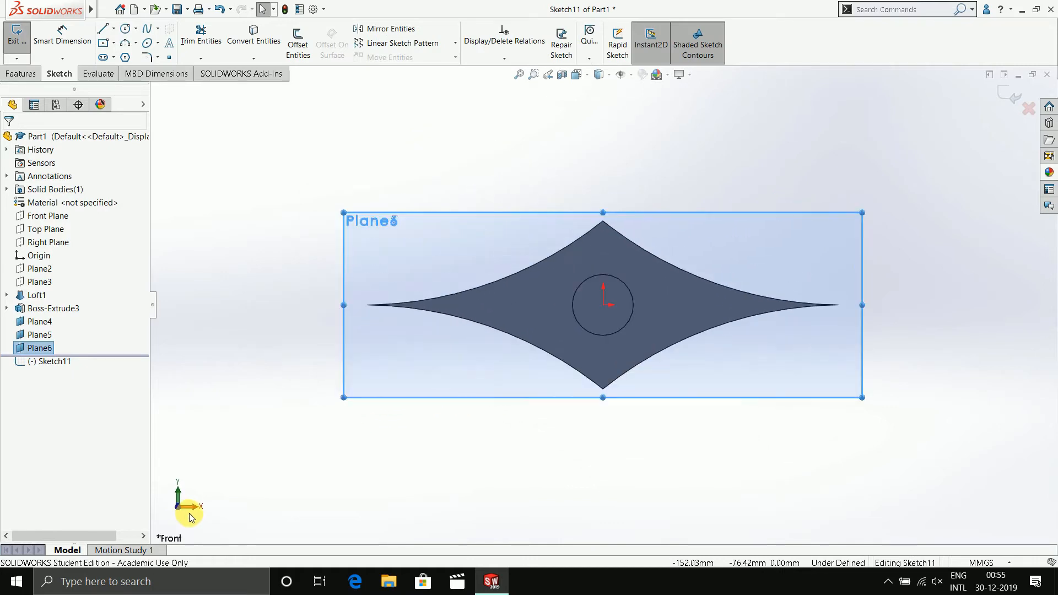
Convert the shaft's circular edge into a circle in the Plane6 sketch, and exit the sketch.
left_click(125, 29)
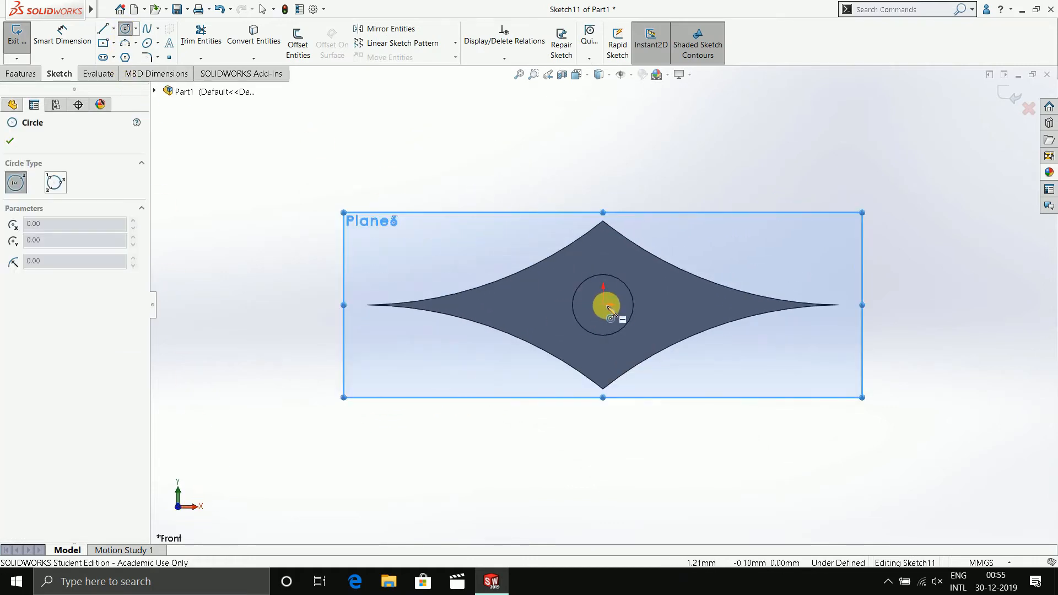
left_click(254, 30)
left_click(585, 279)
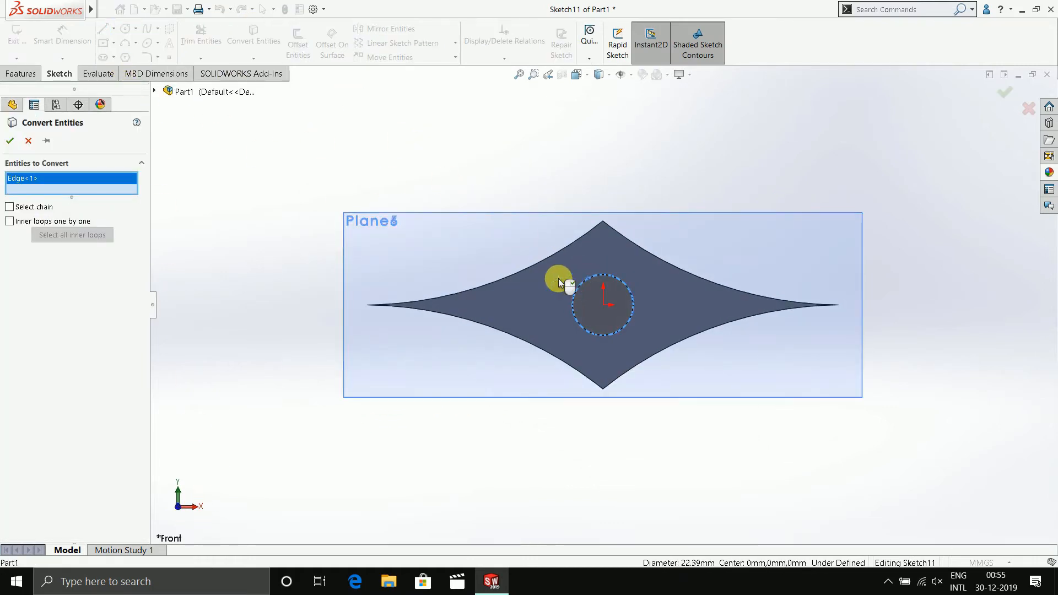
left_click(12, 141)
key("ctrl+shift+z")
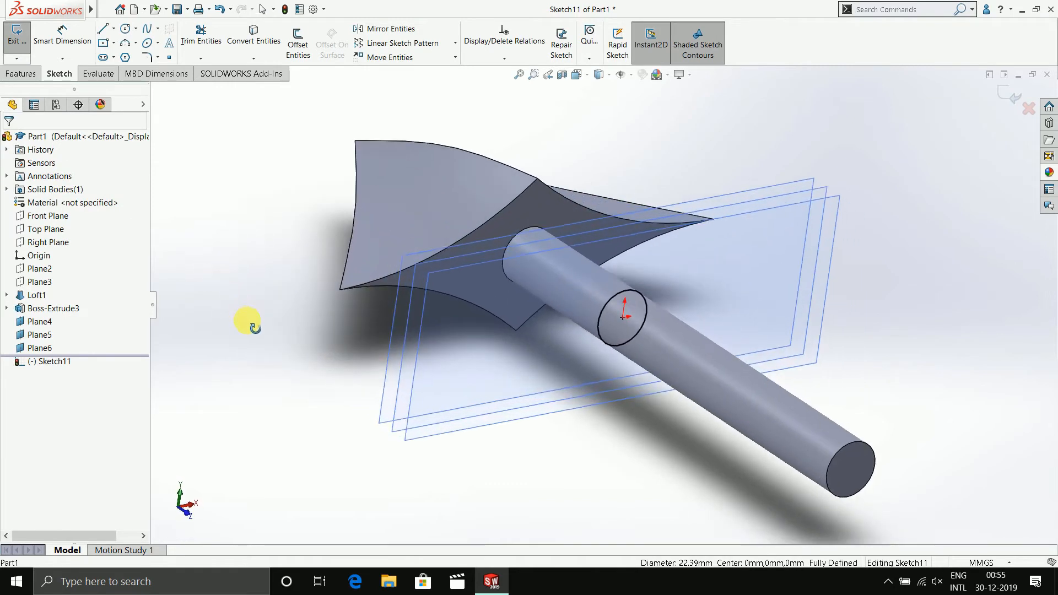
right_click(397, 429)
left_click(1010, 91)
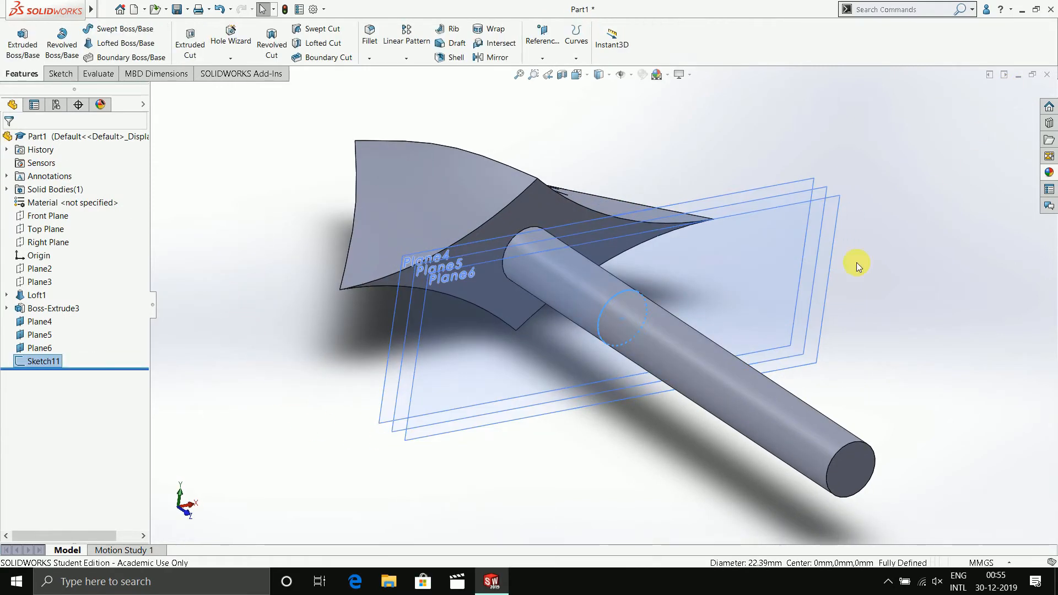
Sketch a circle centred on the origin on Plane5, slightly larger than the shaft, and exit the sketch.
right_click(389, 426)
left_click(421, 328)
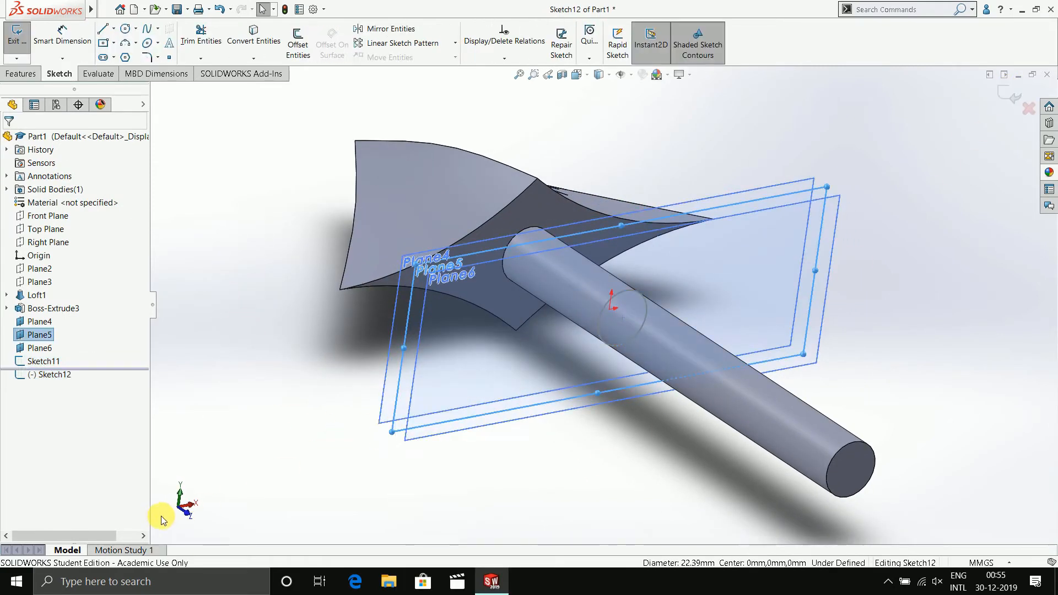
left_click(187, 515)
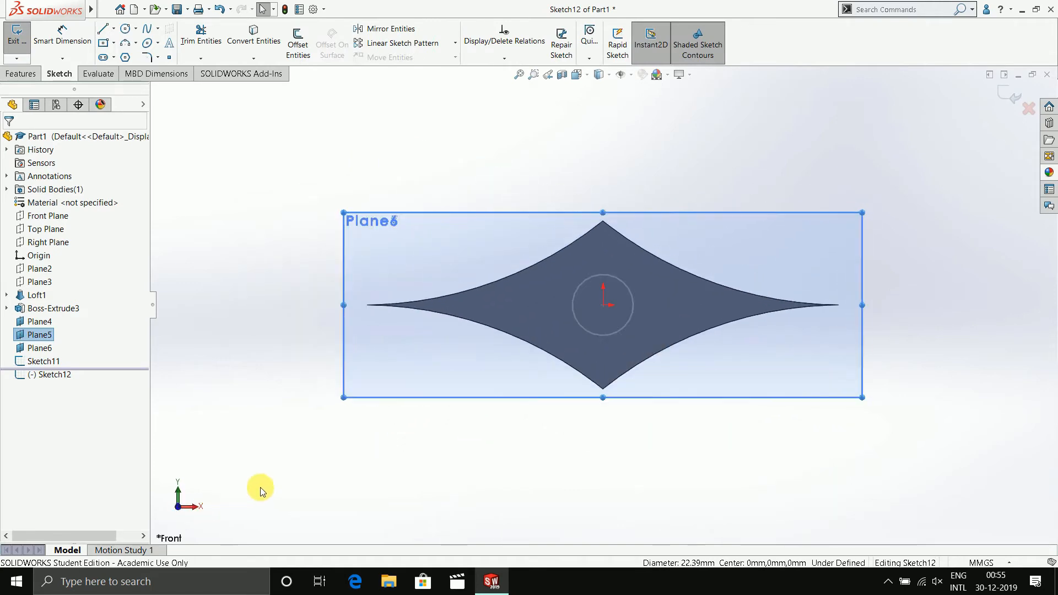
left_click(127, 29)
left_click(603, 304)
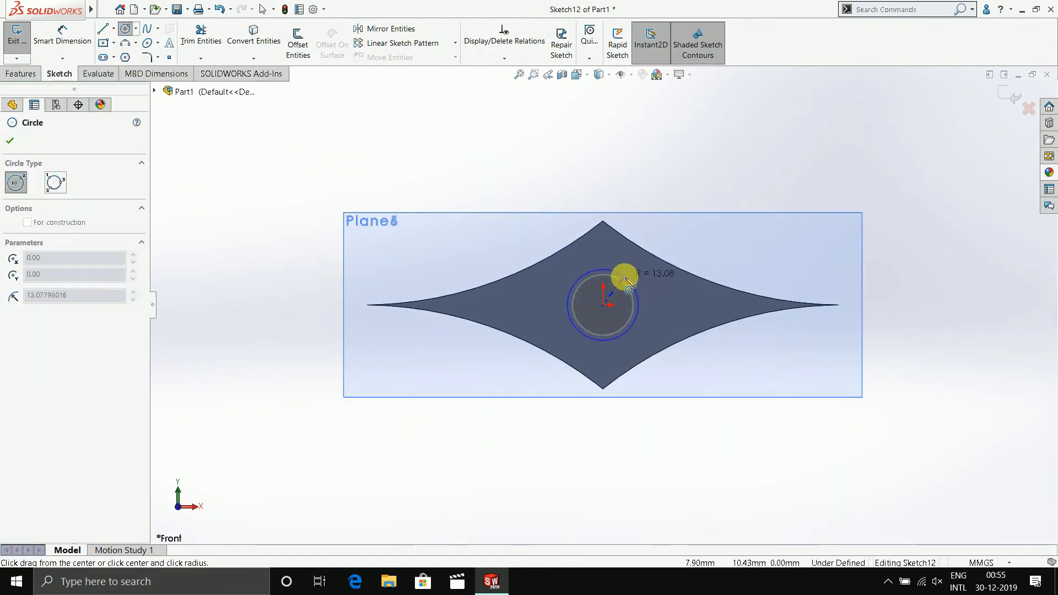
left_click(625, 276)
left_click(10, 142)
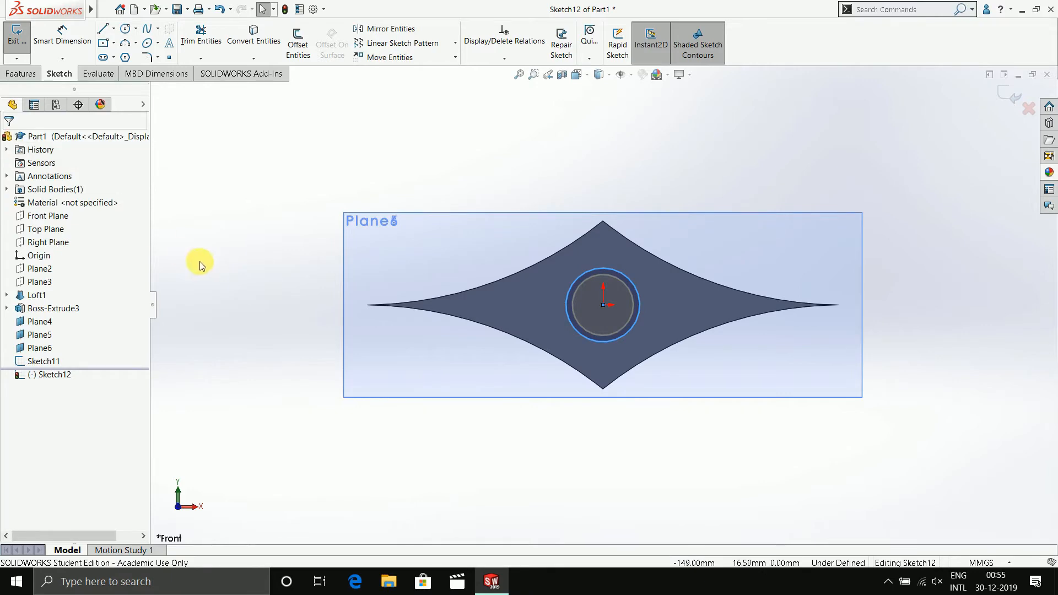
middle_click_drag(247, 224, 467, 230)
left_click(1013, 95)
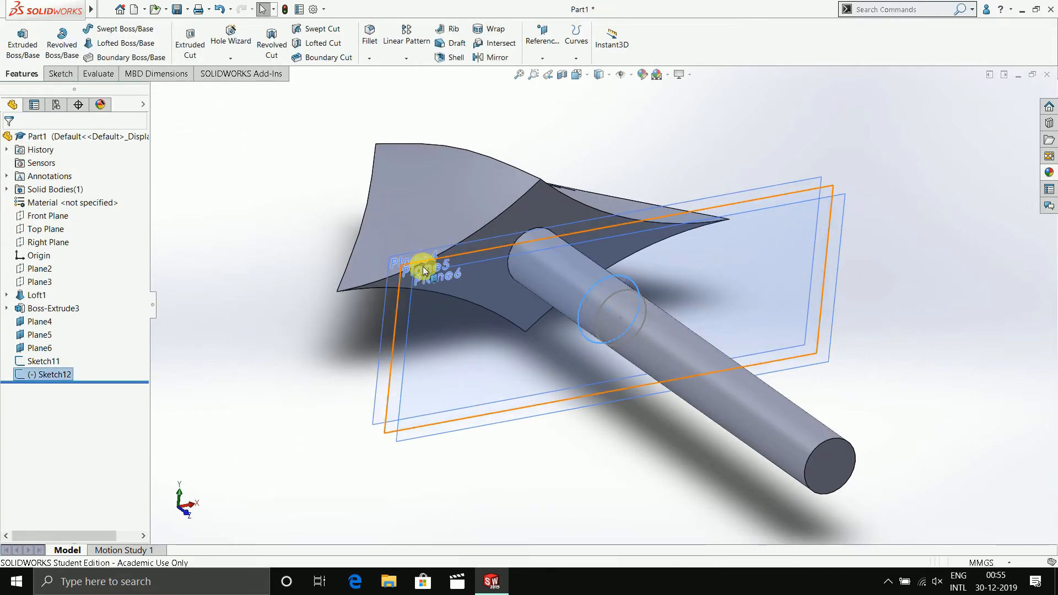
On Plane4, start a sketch, convert the shaft's end face into a circle, and exit the sketch.
right_click(383, 327)
left_click(408, 303)
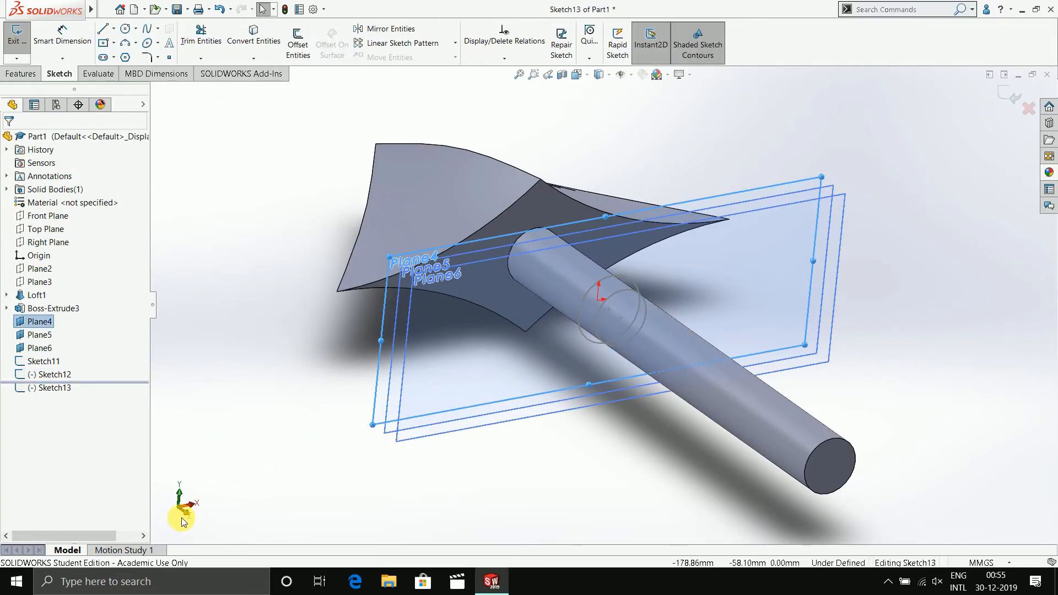
left_click(254, 36)
left_click(584, 292)
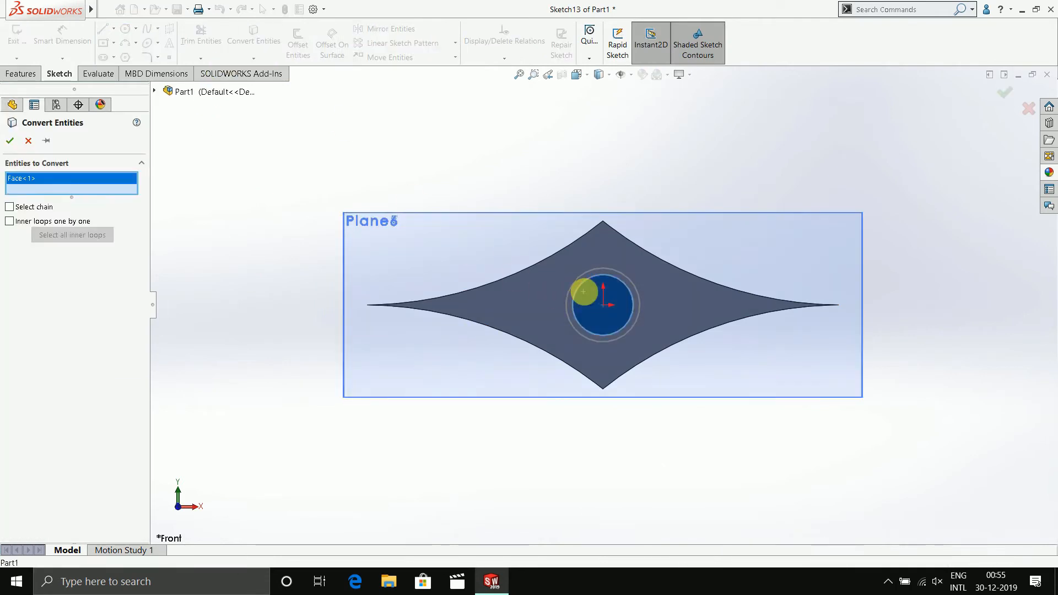
left_click(10, 140)
middle_click_drag(177, 236, 343, 382)
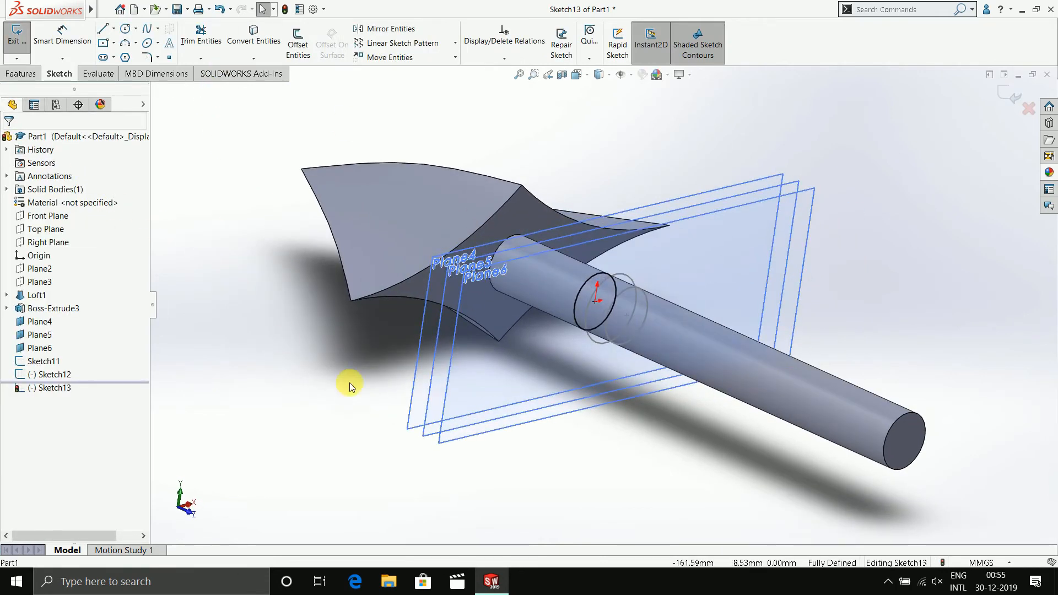
right_click(455, 353)
left_click(1000, 96)
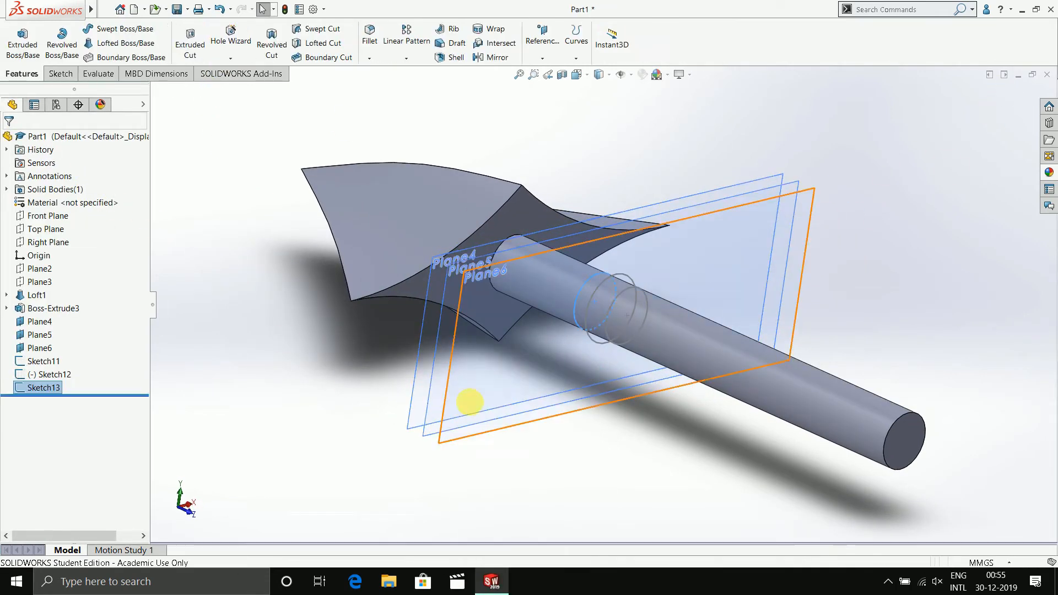
Hide reference planes Plane6, Plane5 and Plane4.
right_click(481, 392)
left_click(508, 324)
right_click(461, 395)
left_click(495, 325)
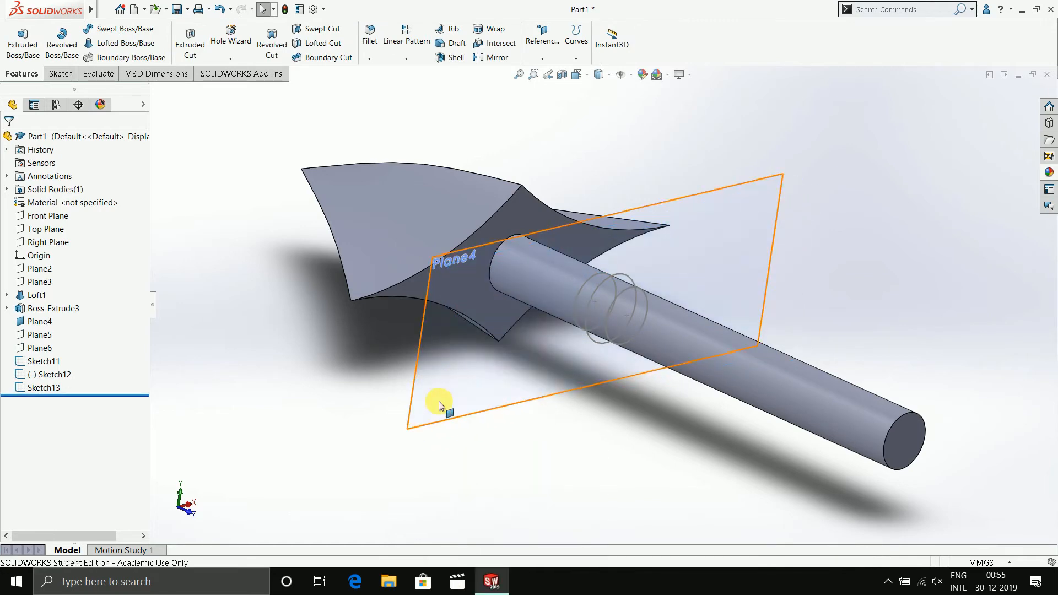
right_click(439, 404)
left_click(473, 326)
Loft a rounded bulge on the shaft through the circular sketches on Plane4, Plane5 and Plane6.
left_click(135, 49)
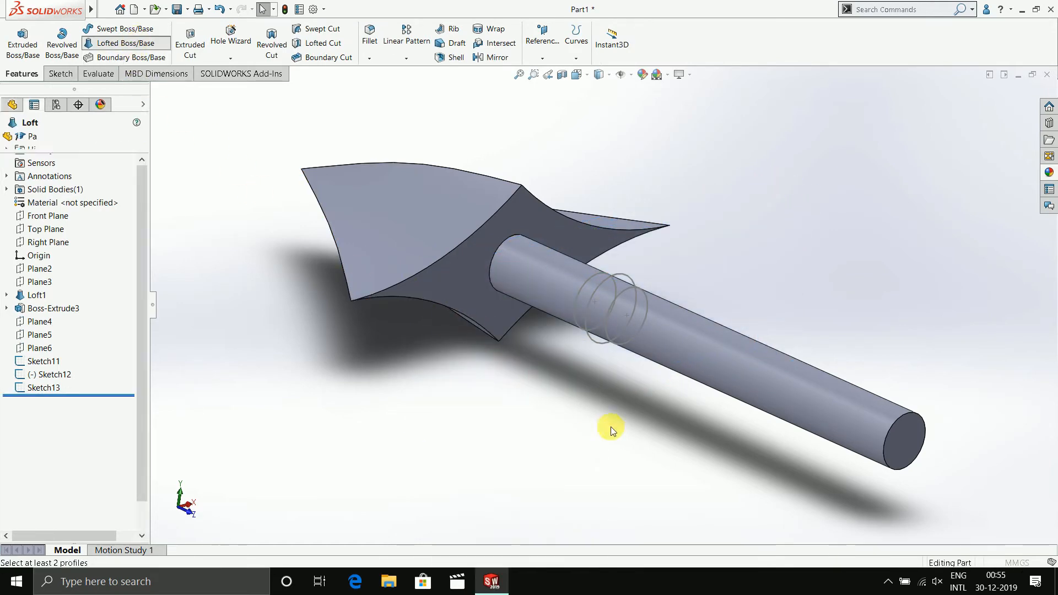
left_click(577, 329)
left_click(589, 338)
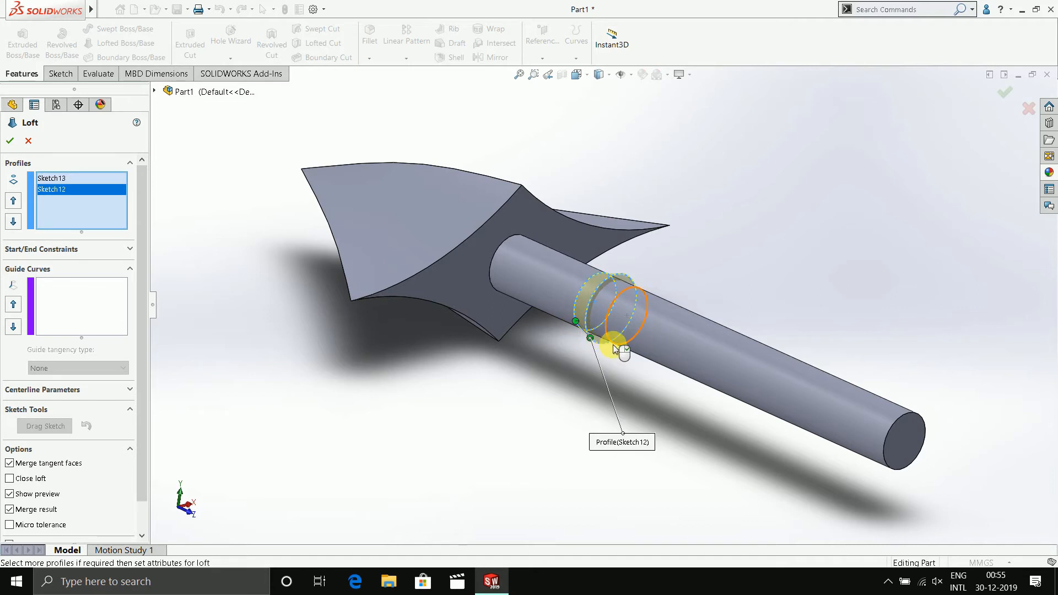
left_click(614, 344)
left_click(9, 142)
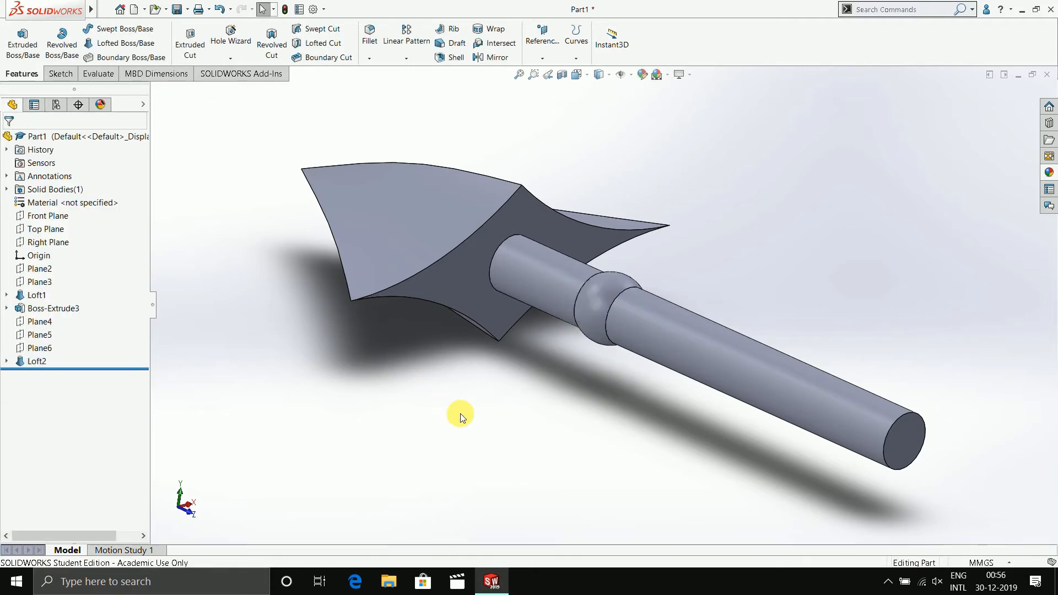
Set up a linear pattern of the bulge's face along the shaft, reversing the direction toward the free end.
middle_click_drag(461, 413, 509, 417)
left_click(593, 322)
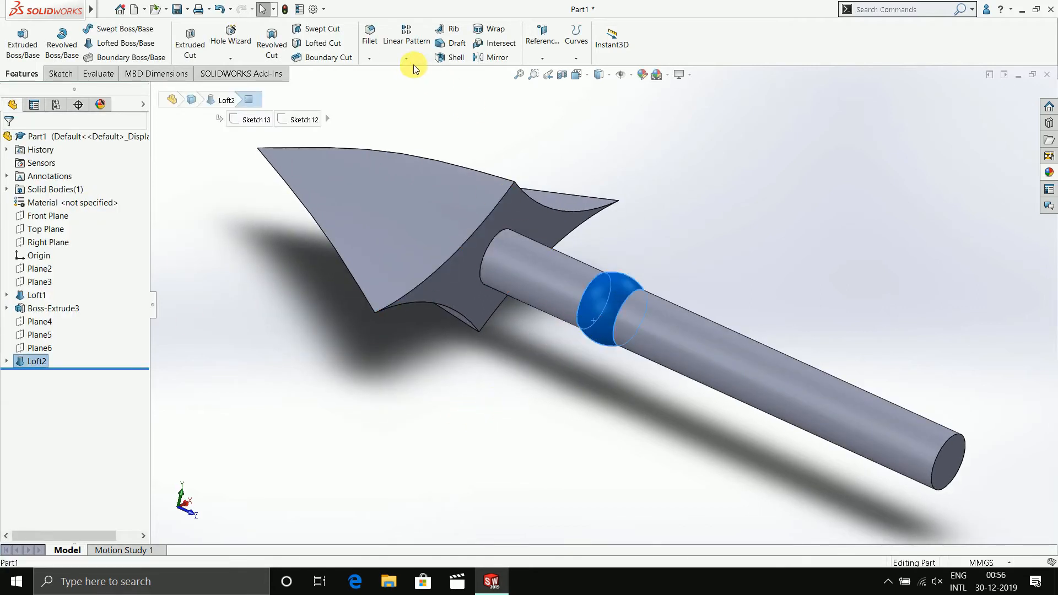
left_click(408, 41)
left_click(787, 371)
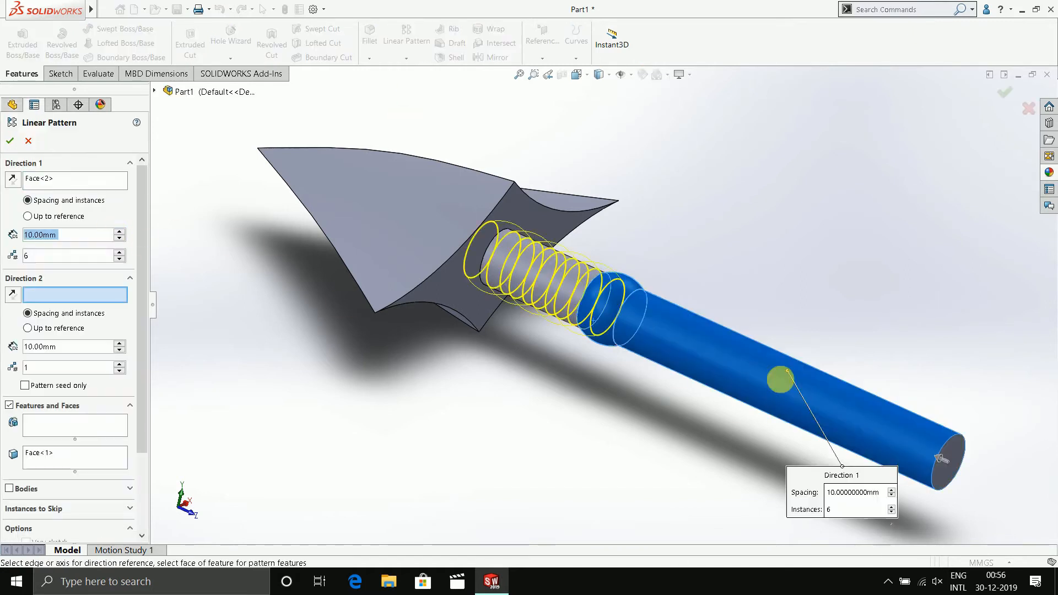
left_click(73, 295)
left_click(13, 182)
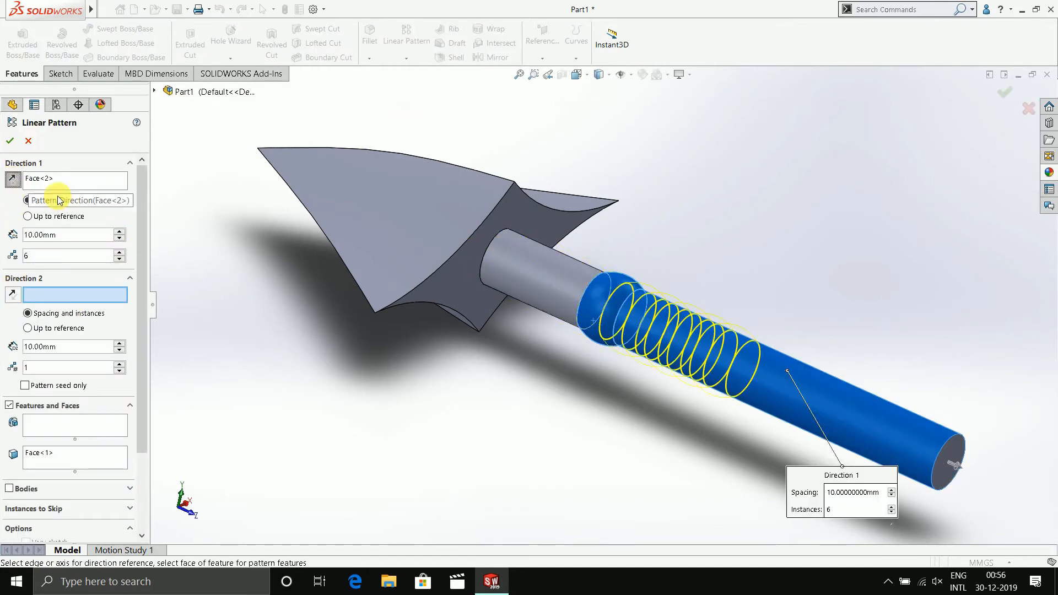
Set the pattern to 7 instances spaced 20 mm apart and complete it.
left_click(120, 231)
left_click(119, 231)
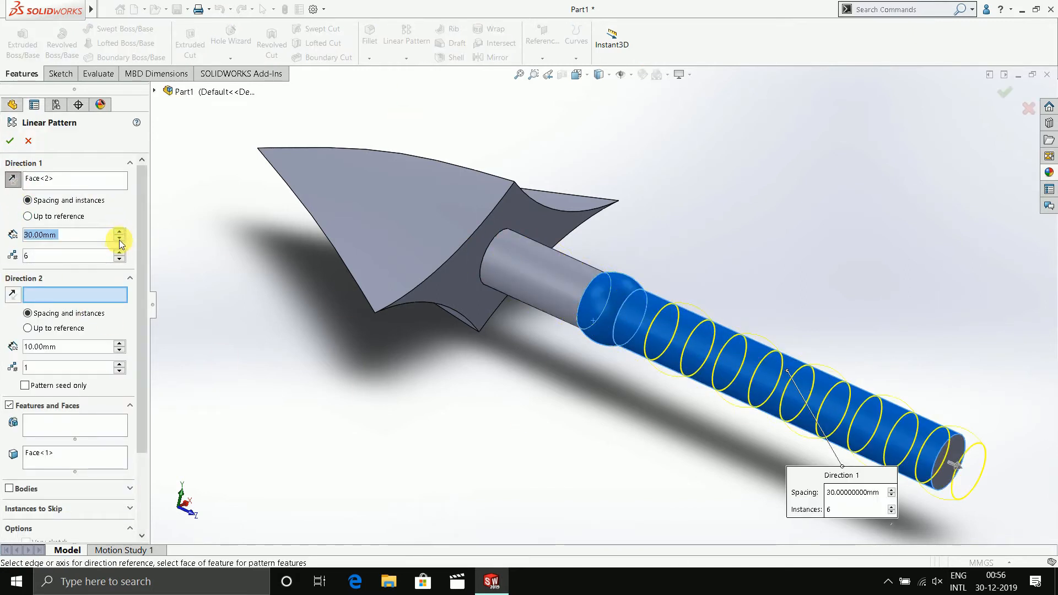
left_click(119, 239)
left_click(119, 253)
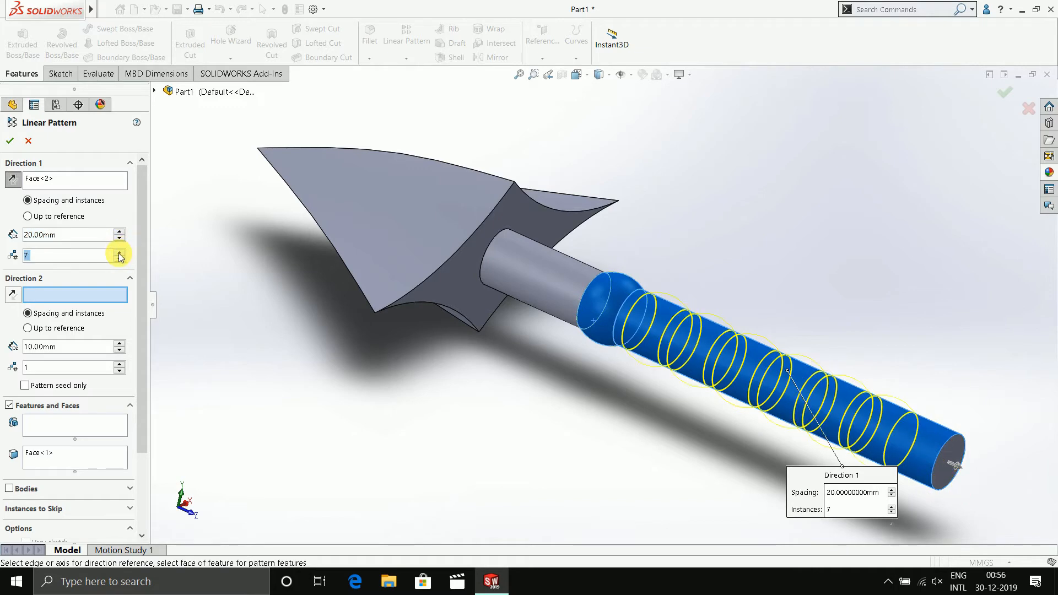
middle_click_drag(169, 275, 213, 361)
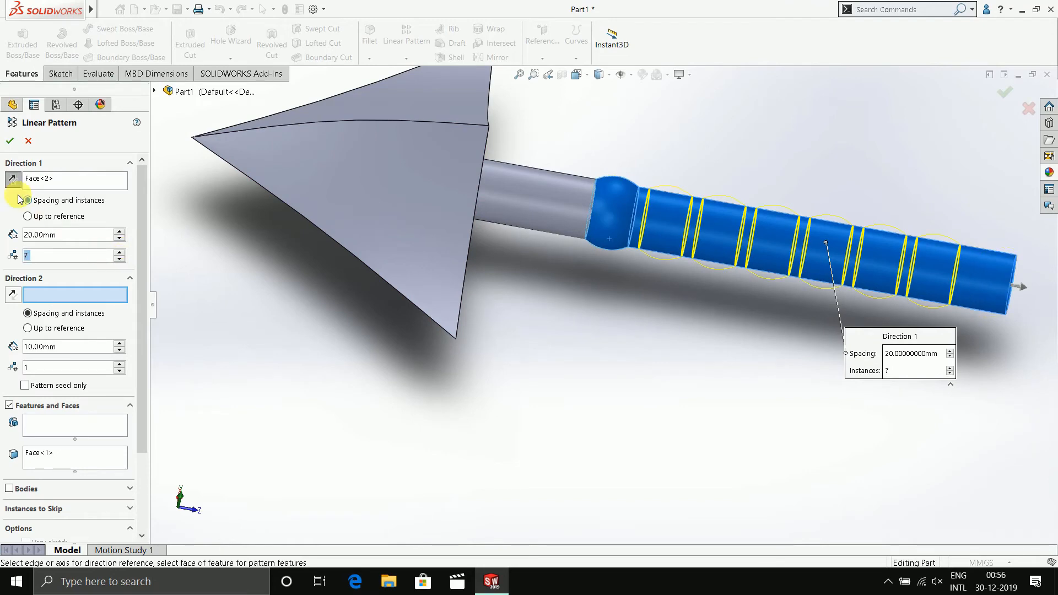
left_click(10, 141)
Orient the view normal to the shaft's free end face and start a sketch on that face.
middle_click_drag(421, 432, 557, 396)
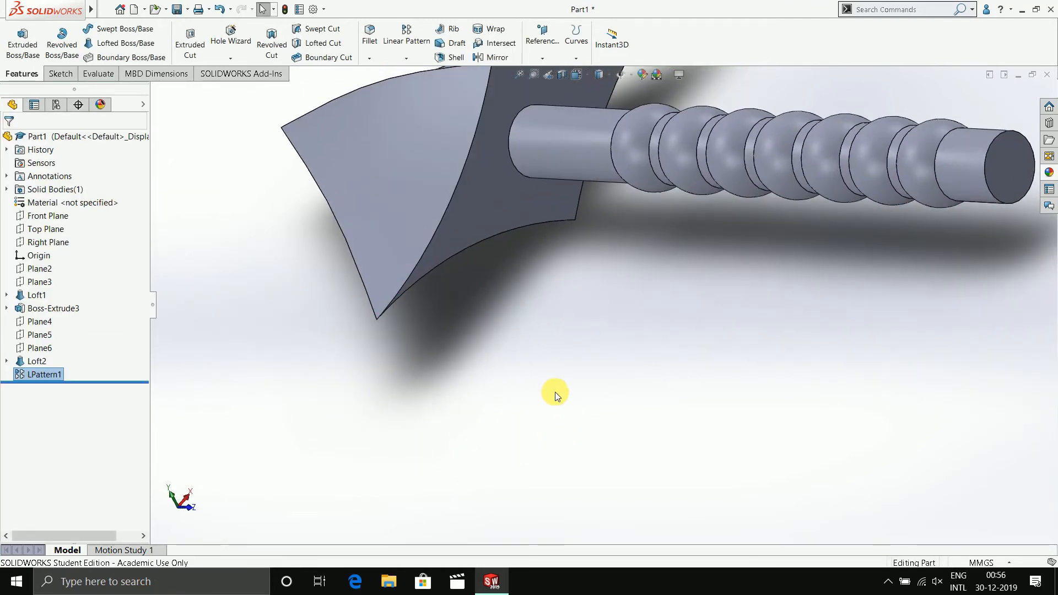
scroll(720, 354, "up", 5)
middle_click_drag(720, 355, 699, 295)
right_click(733, 245)
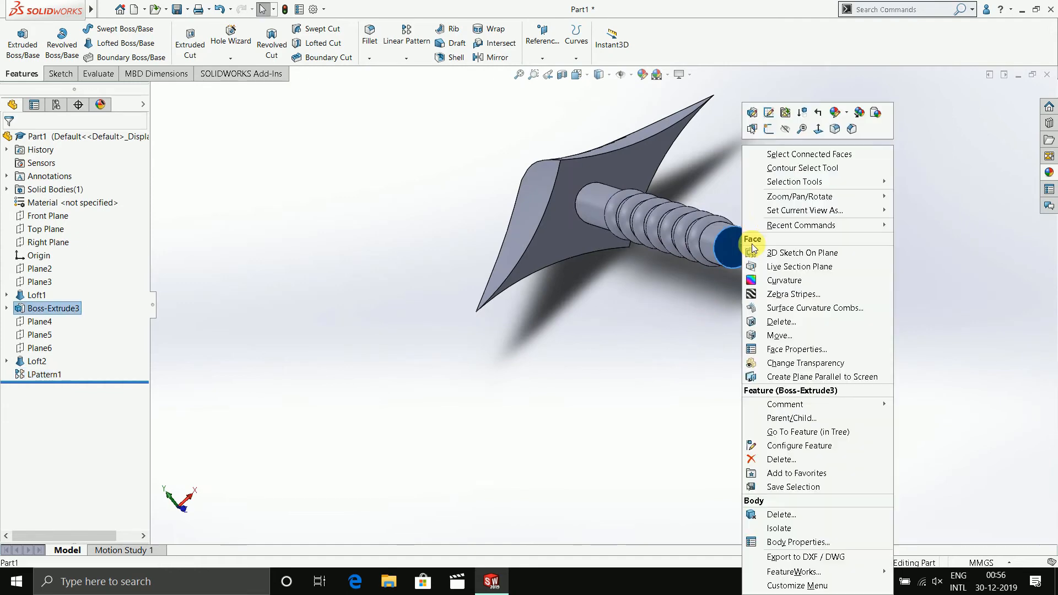
left_click(814, 129)
right_click(585, 304)
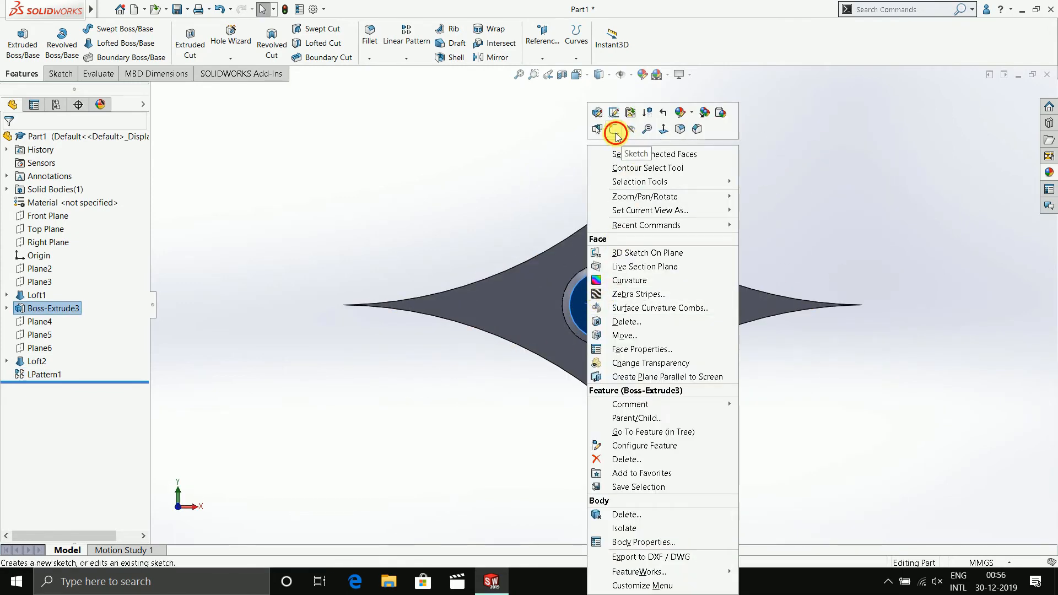
left_click(616, 134)
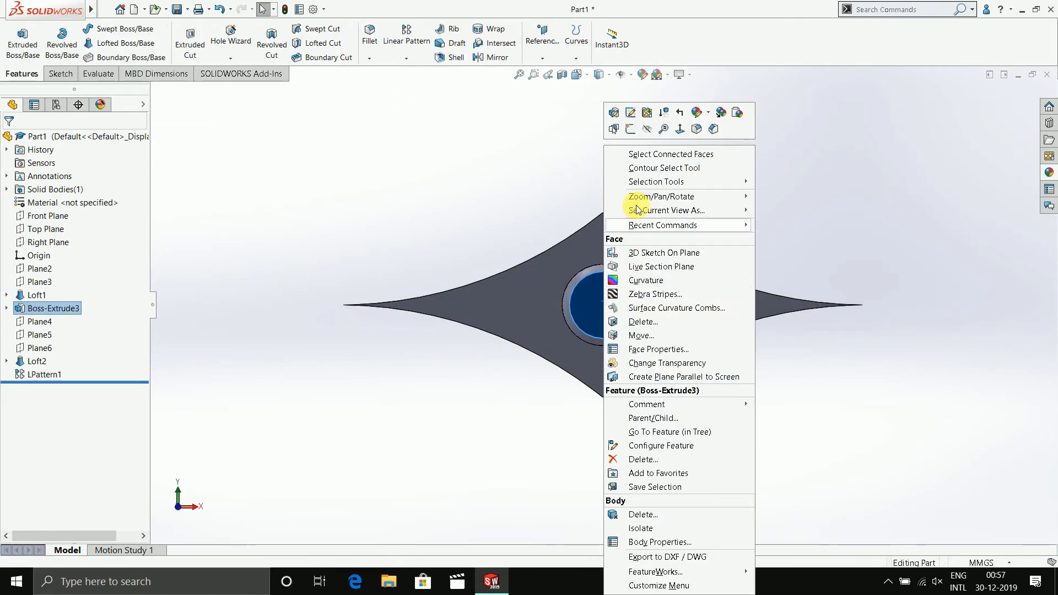
left_click(630, 113)
Draw an origin-centred circle of about 11.2 mm radius, snapped to the shaft's end edge, and exit the sketch.
left_click(126, 28)
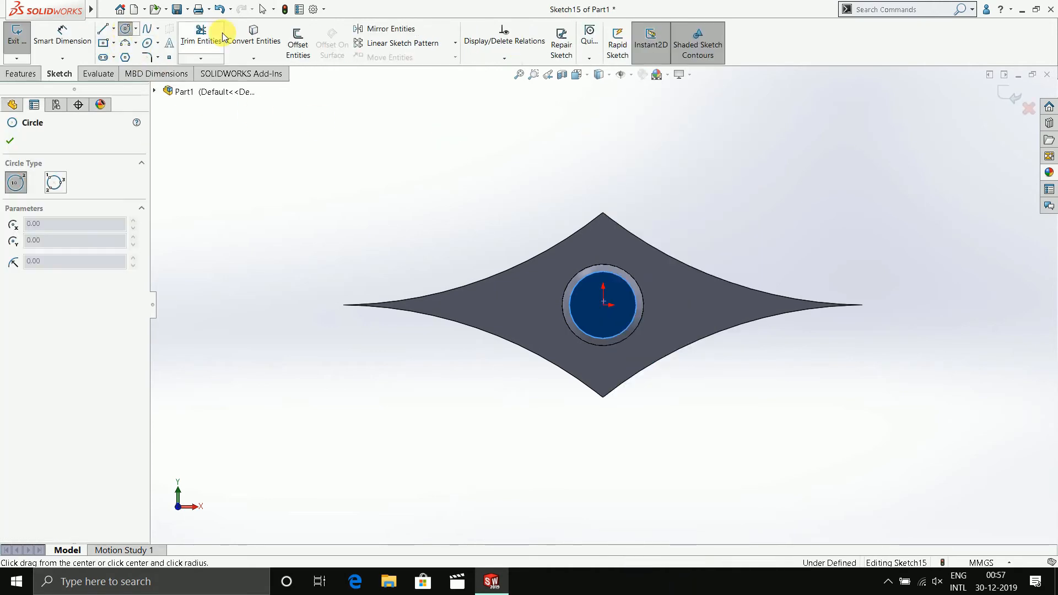
left_click(603, 304)
left_click(622, 338)
right_click(428, 198)
mouse_move(432, 201)
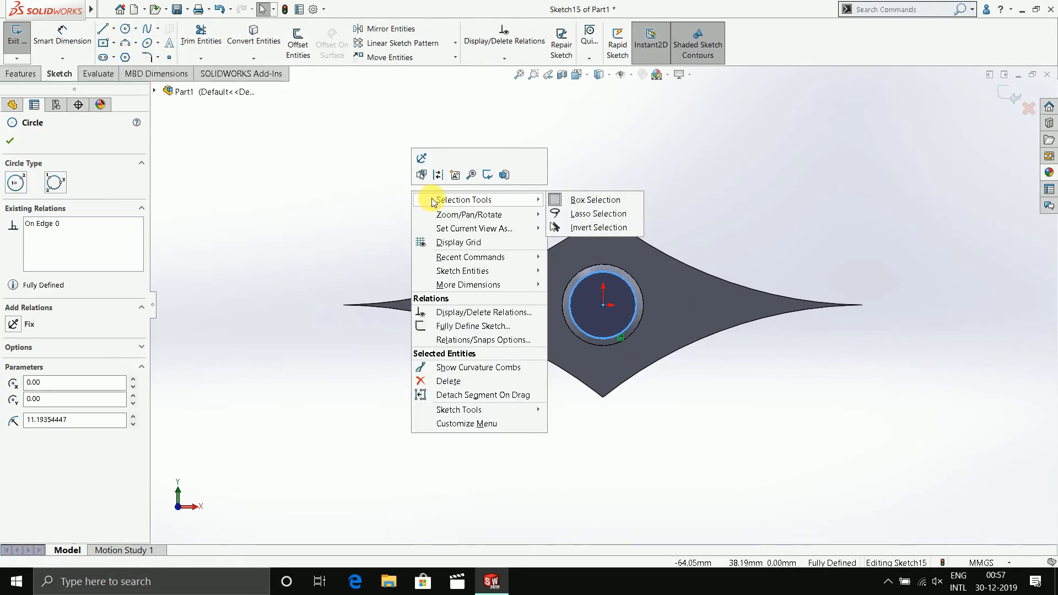
left_click(24, 145)
left_click(10, 140)
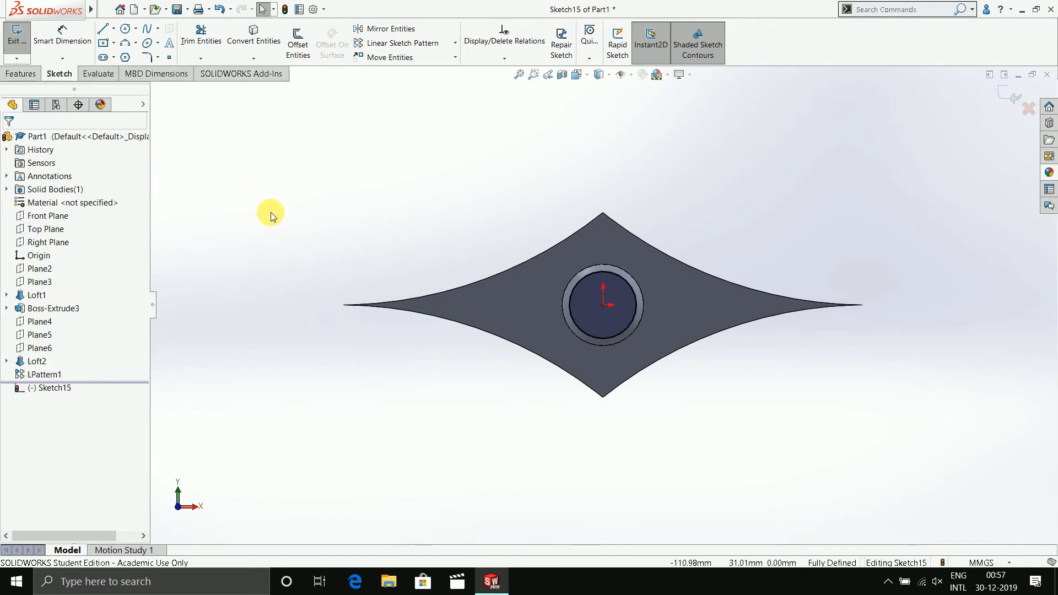
middle_click_drag(271, 213, 499, 329)
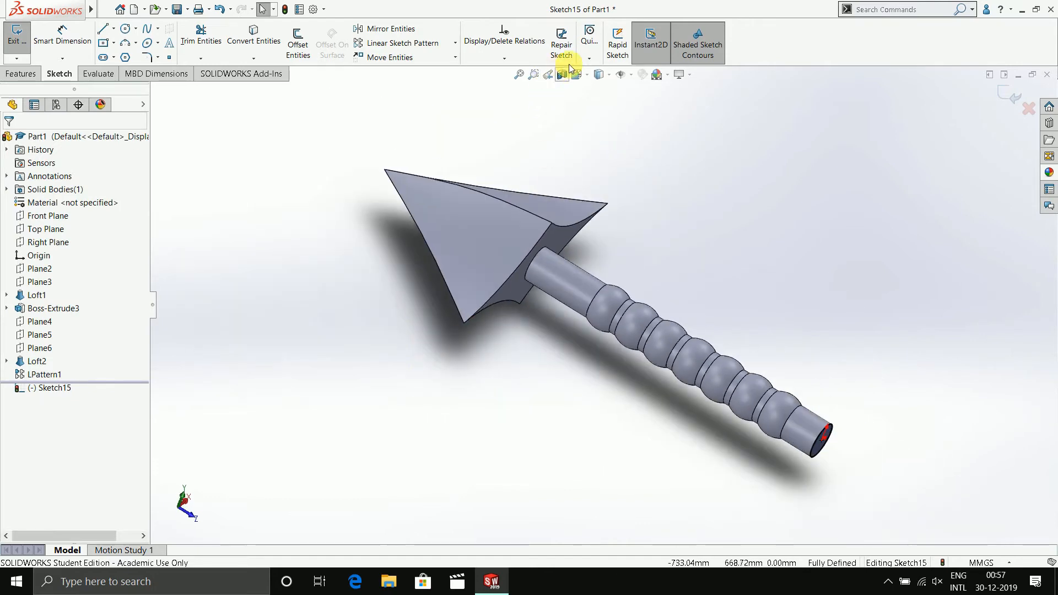
left_click(1009, 95)
Create three reference planes spaced 8 mm apart, offset outward from the shaft's free end face.
left_click(540, 58)
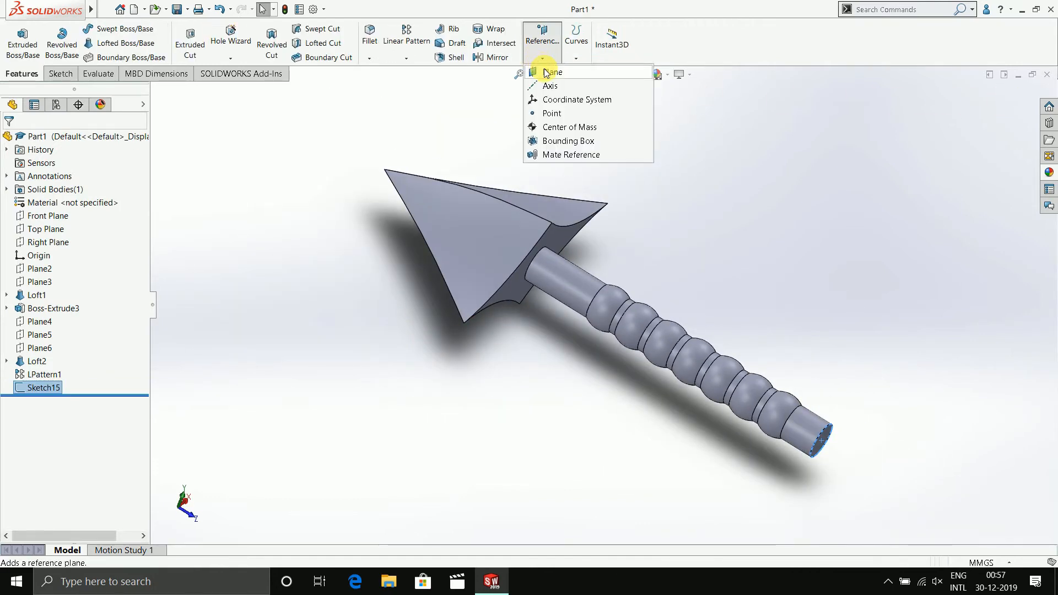
left_click(545, 72)
left_click(822, 439)
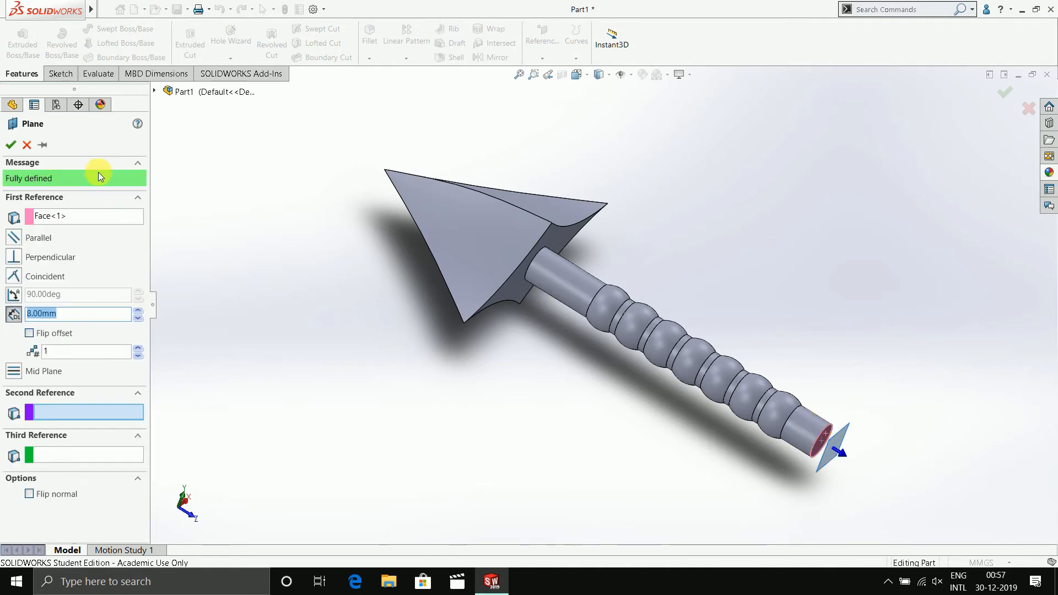
left_click(139, 348)
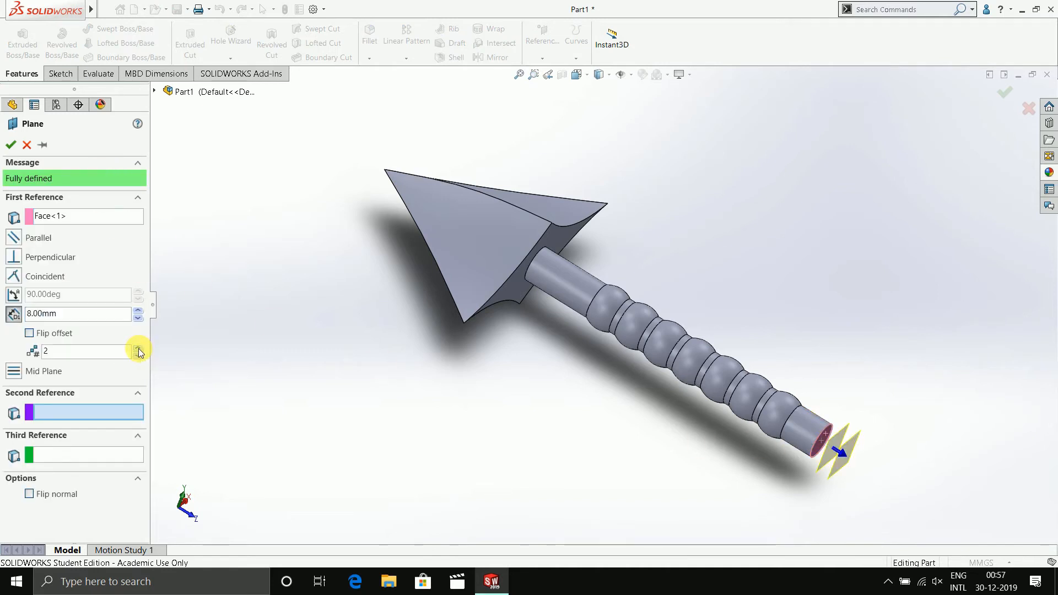
left_click(10, 144)
Start a sketch on Plane8 and draw a circle of about 13 mm radius centred on the origin.
scroll(803, 467, "down", 5)
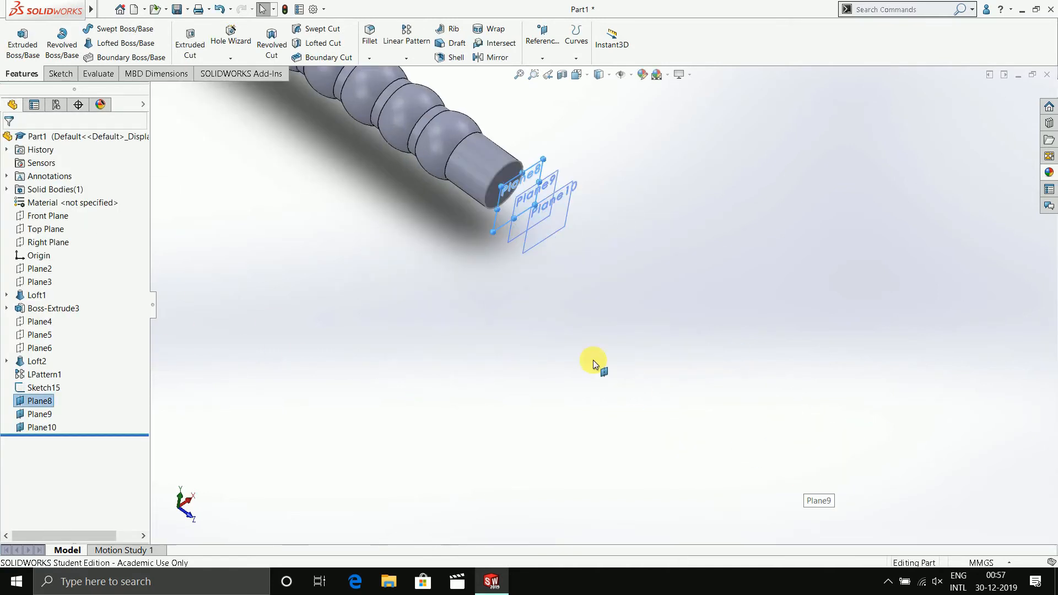
scroll(531, 323, "down", 2)
right_click(488, 169)
left_click(510, 156)
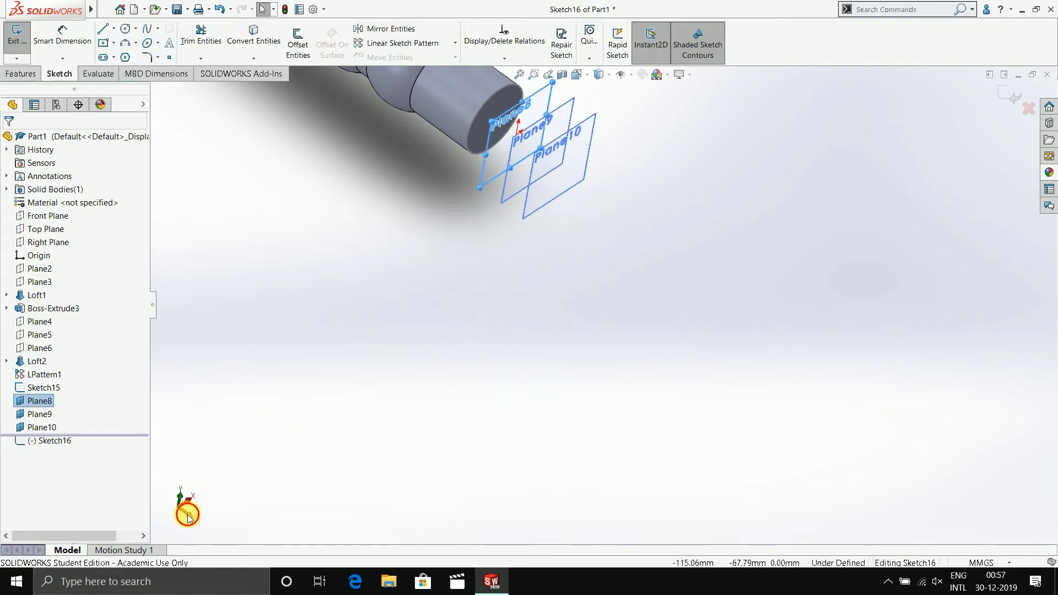
left_click(187, 517)
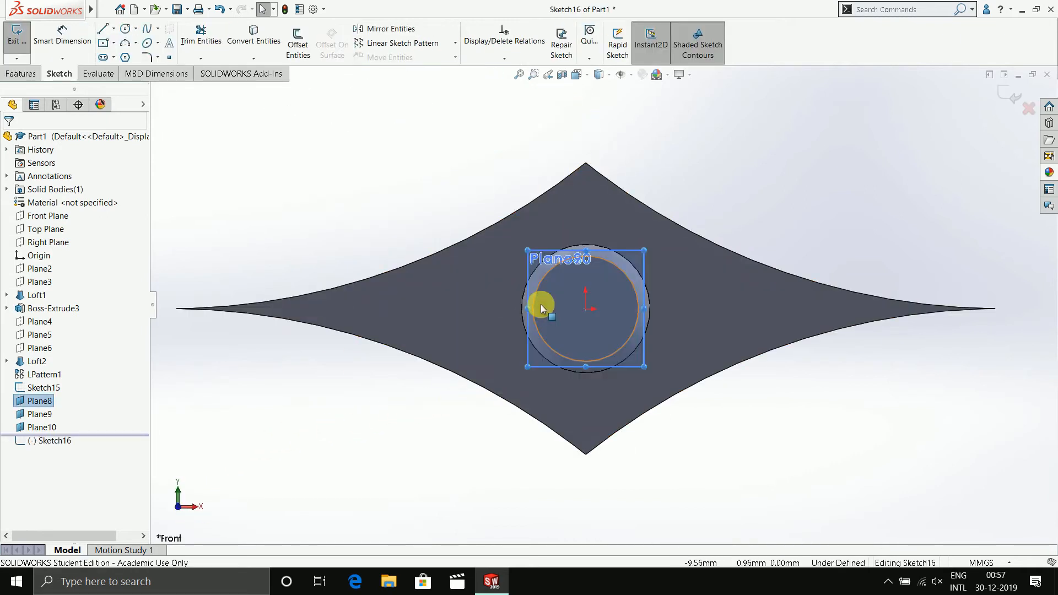
left_click(126, 28)
left_click(586, 309)
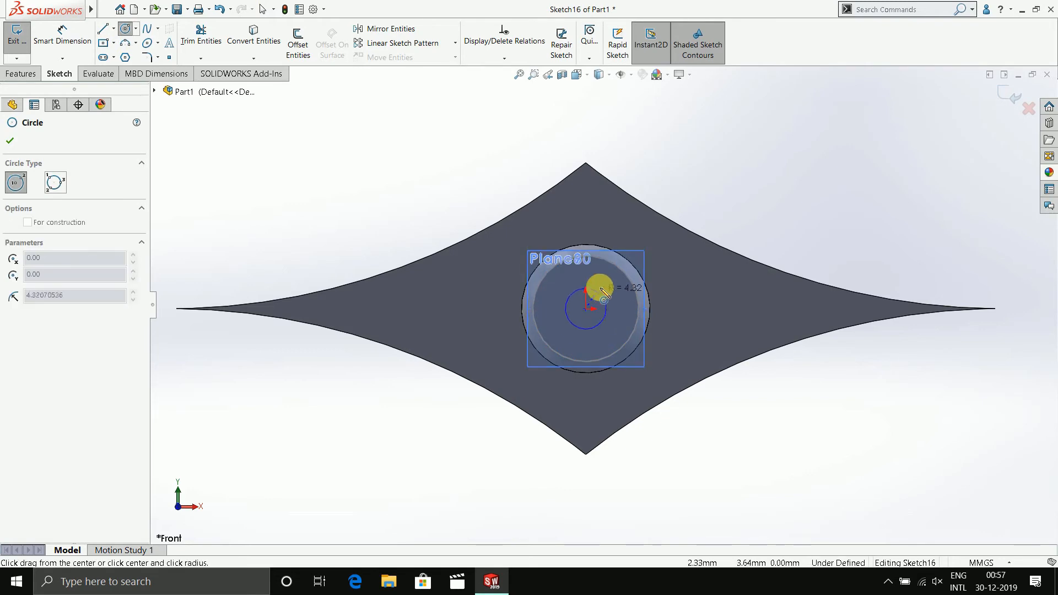
left_click(619, 255)
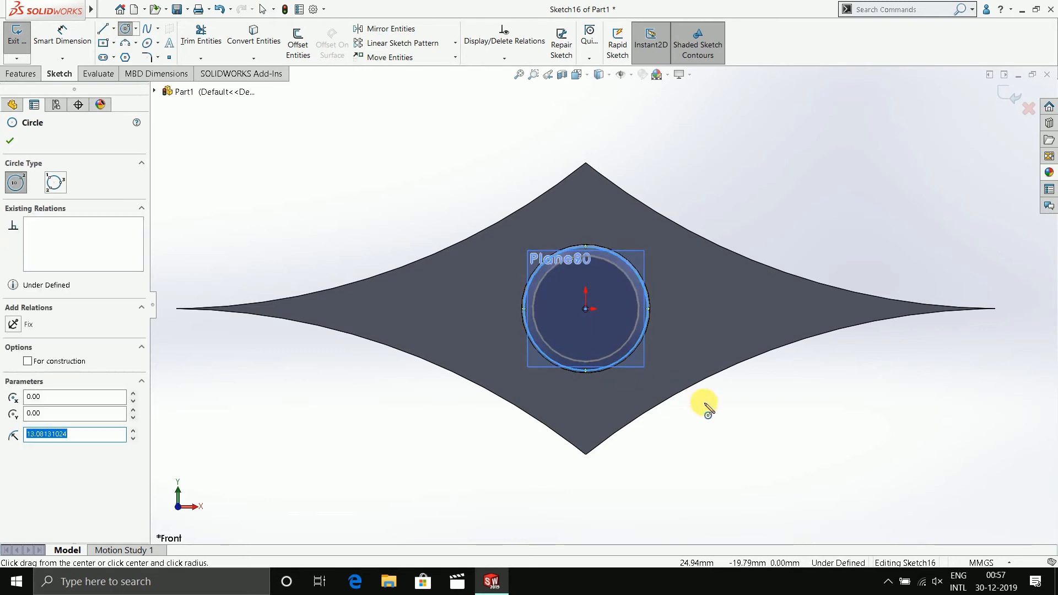
Accept the circle on Plane8 and exit its sketch.
left_click(14, 149)
middle_click_drag(182, 182, 331, 270)
right_click(958, 502)
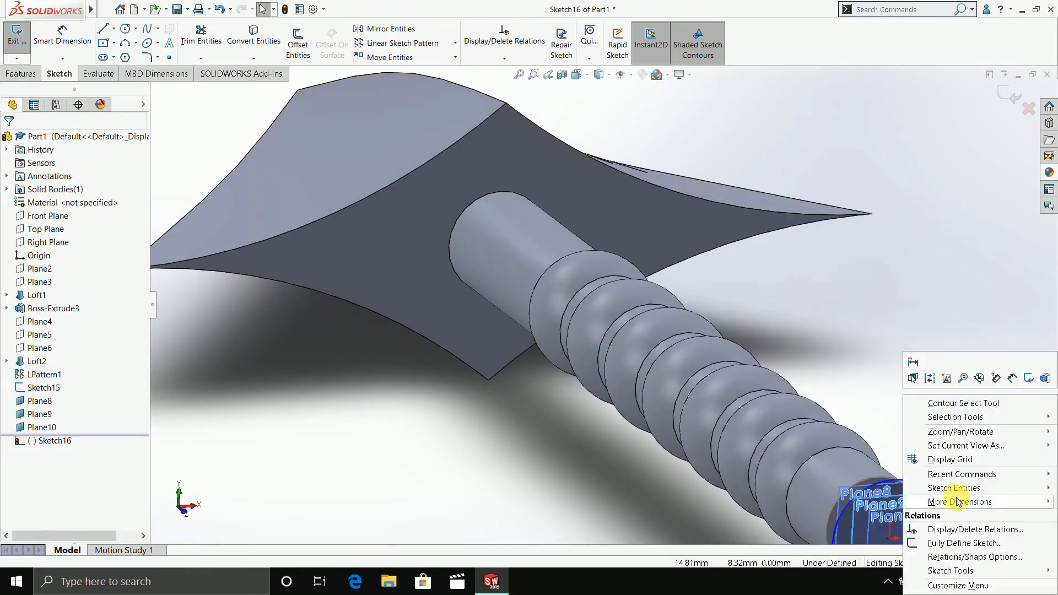
left_click(1010, 95)
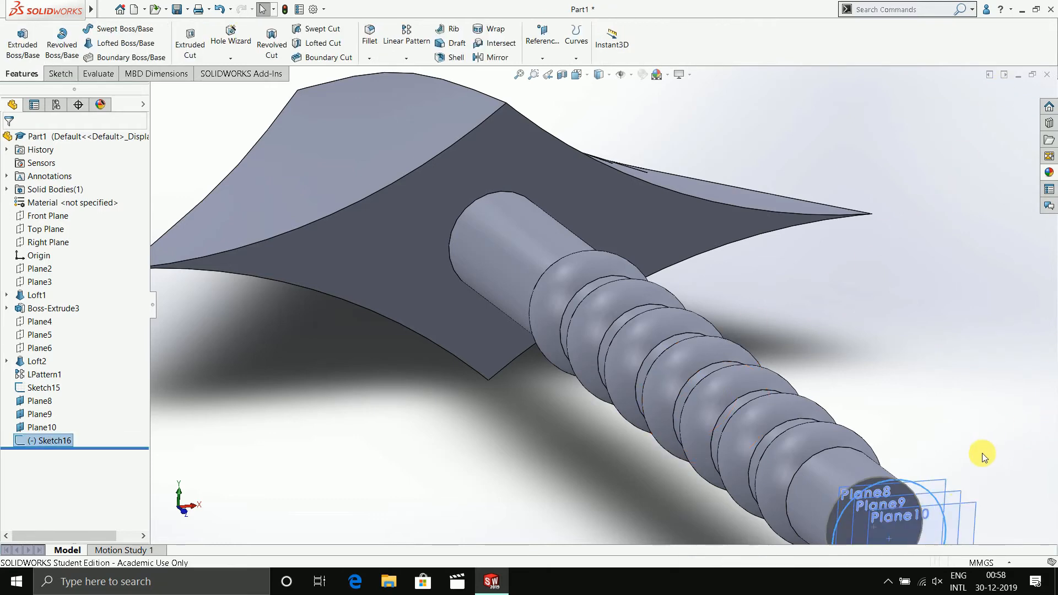
Sketch an origin-centred circle on Plane9, larger than the Plane8 circle, and exit the sketch.
right_click(959, 493)
left_click(963, 327)
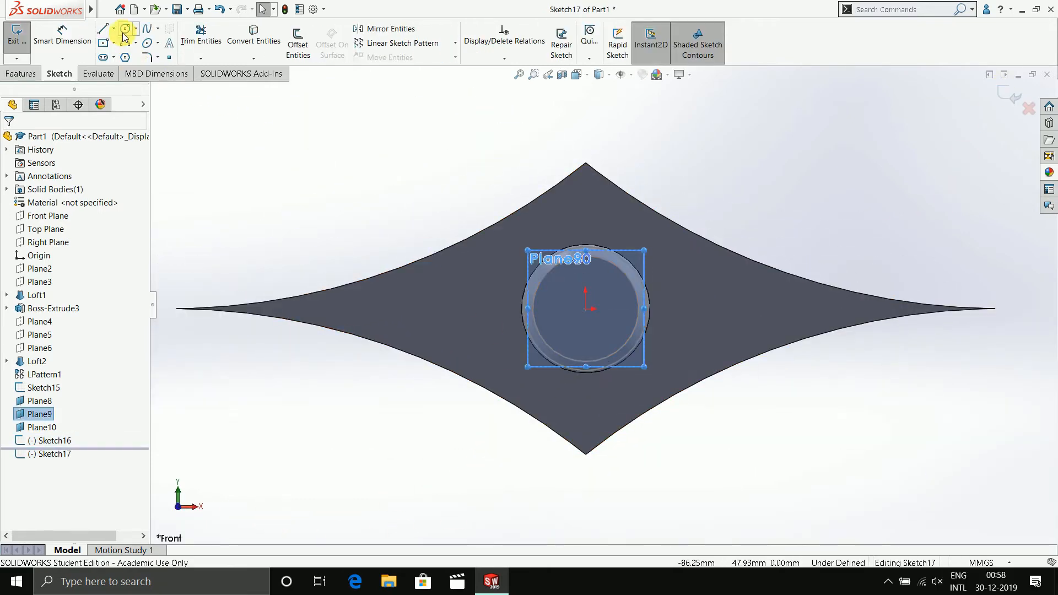
left_click(125, 30)
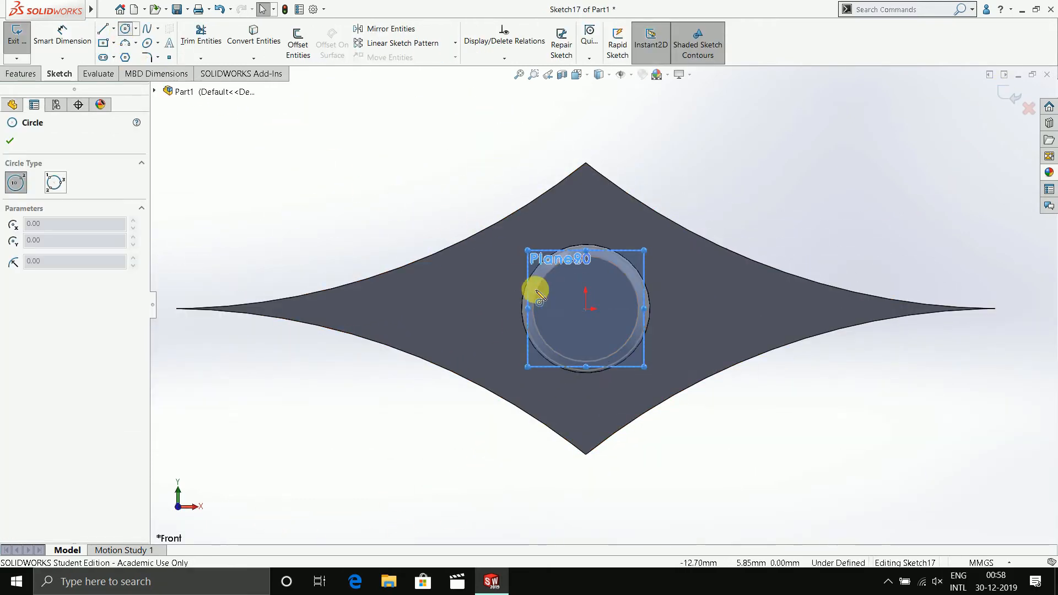
left_click_drag(585, 309, 647, 261)
left_click(10, 140)
left_click(1010, 95)
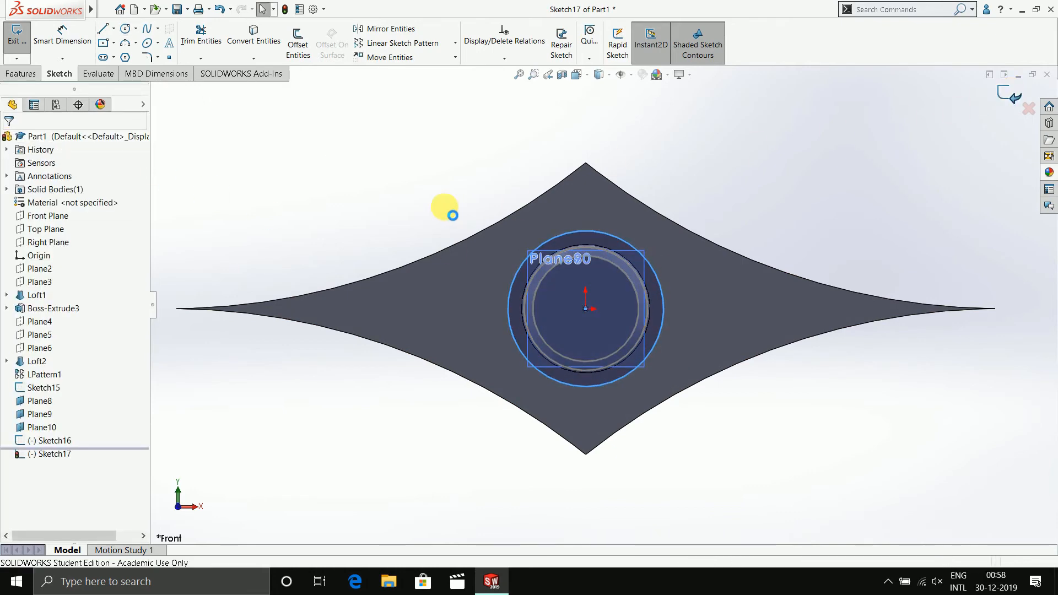
Start a sketch on Plane10, place a single point at the origin and exit the sketch.
middle_click_drag(437, 210, 465, 271)
scroll(673, 357, "up", 3)
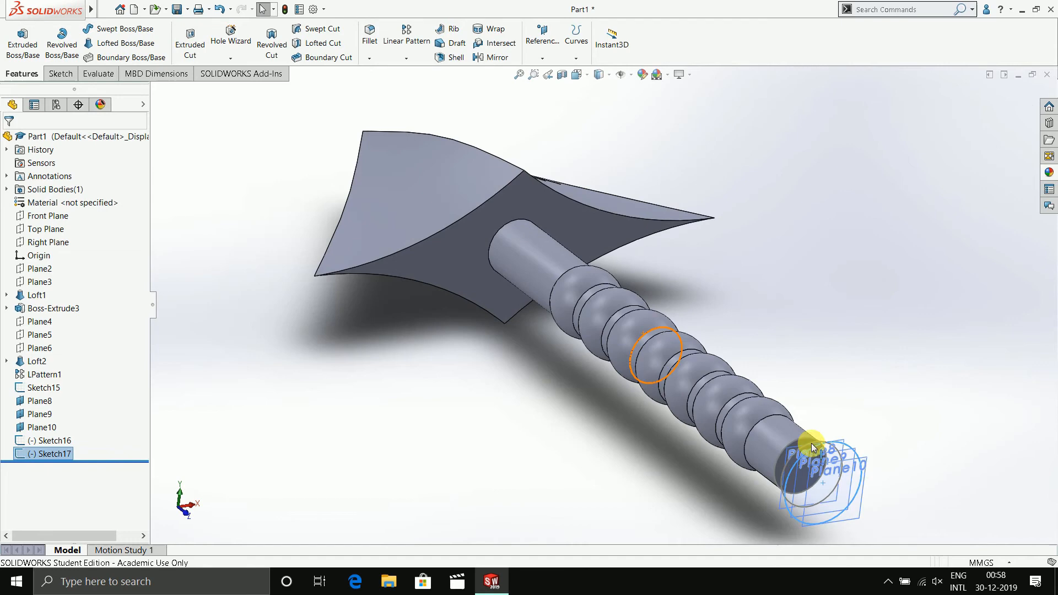
right_click(858, 514)
left_click(881, 240)
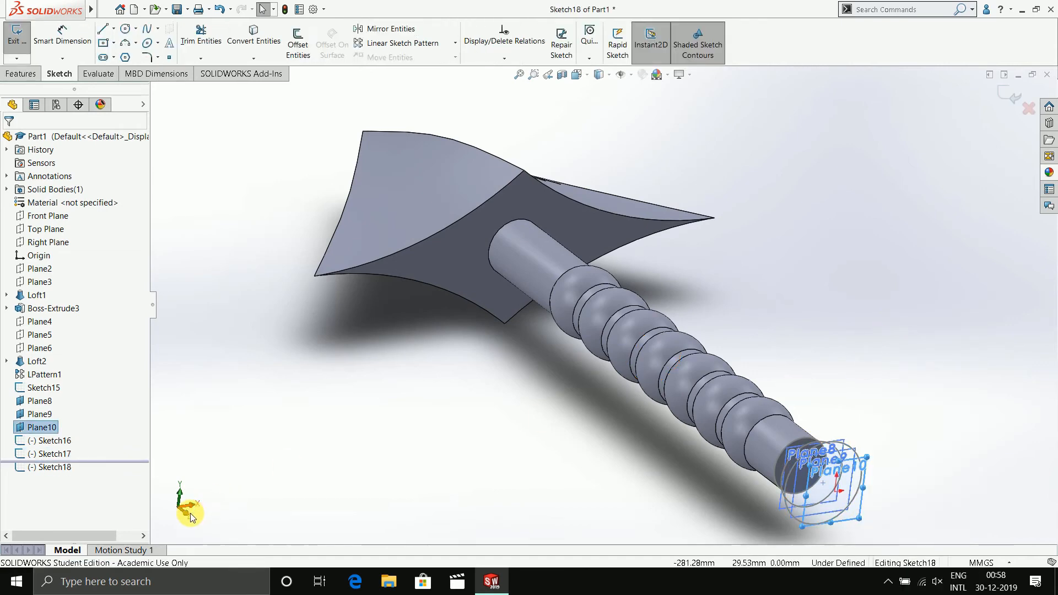
left_click(191, 517)
left_click(169, 56)
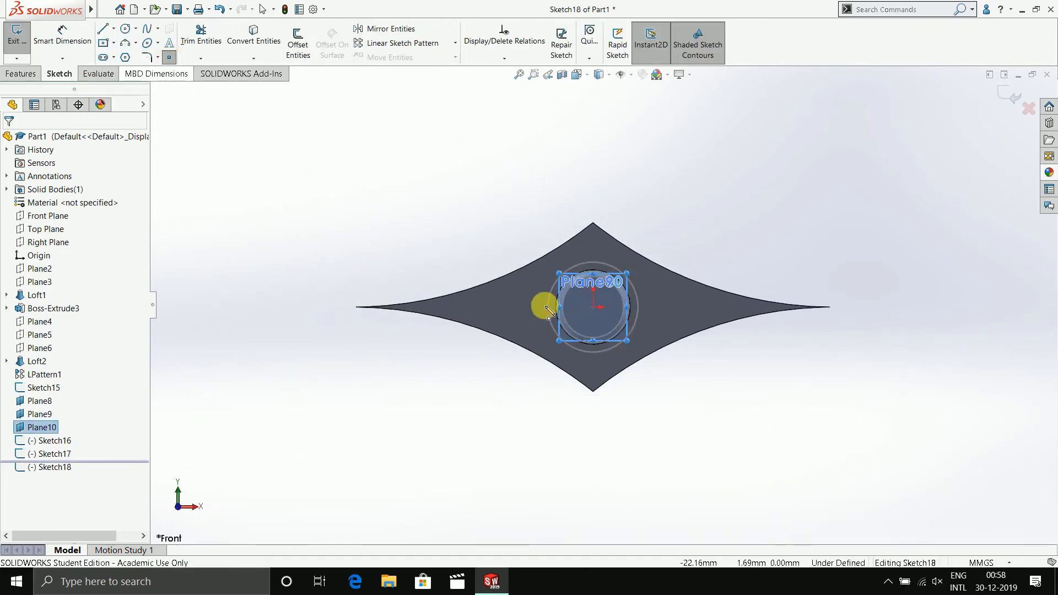
left_click(593, 307)
left_click(1005, 99)
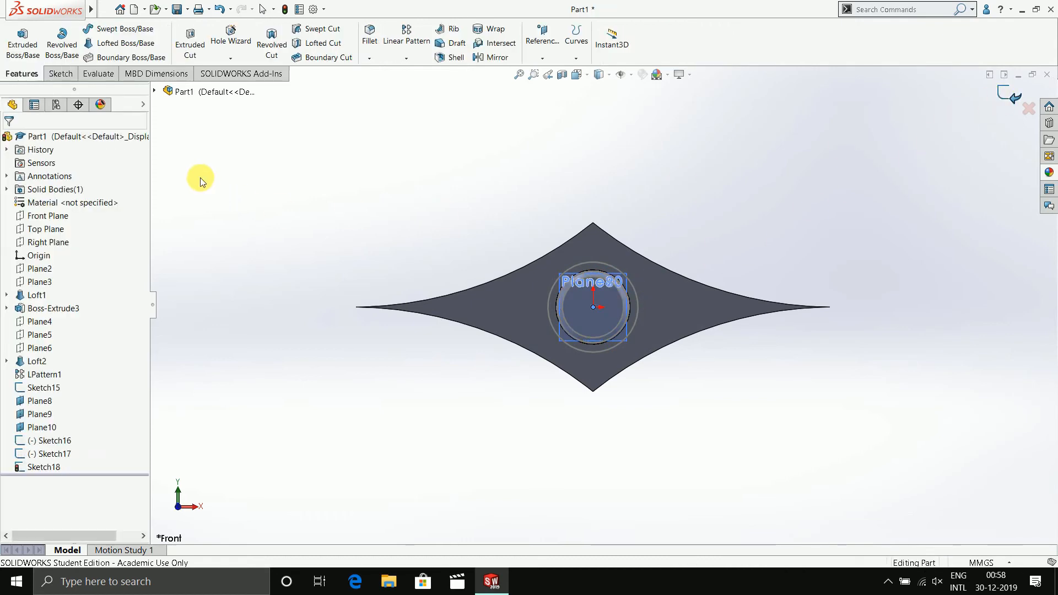
left_click(126, 43)
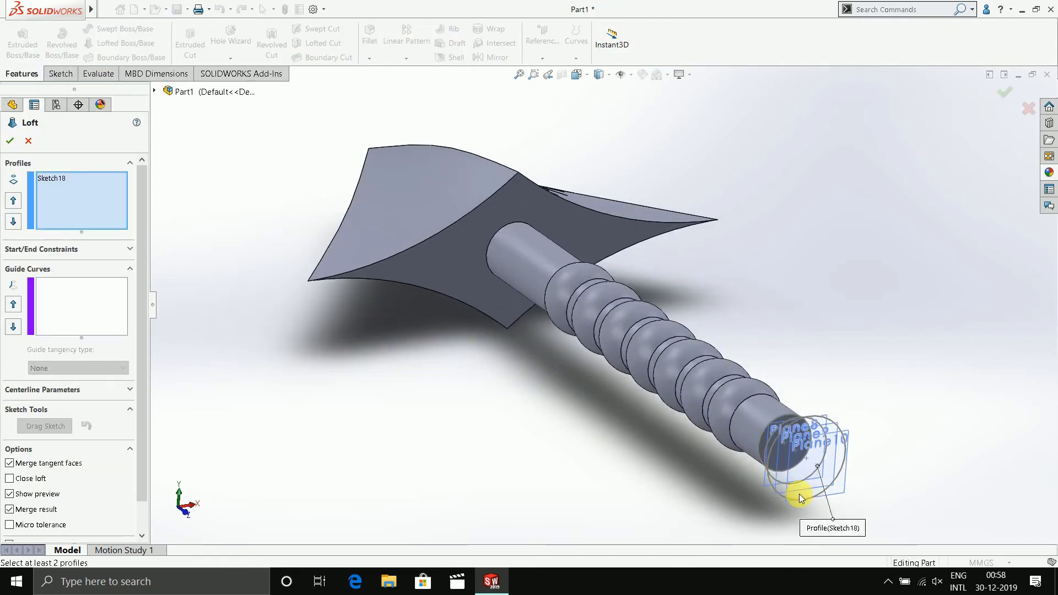
right_click(842, 488)
left_click(1006, 92)
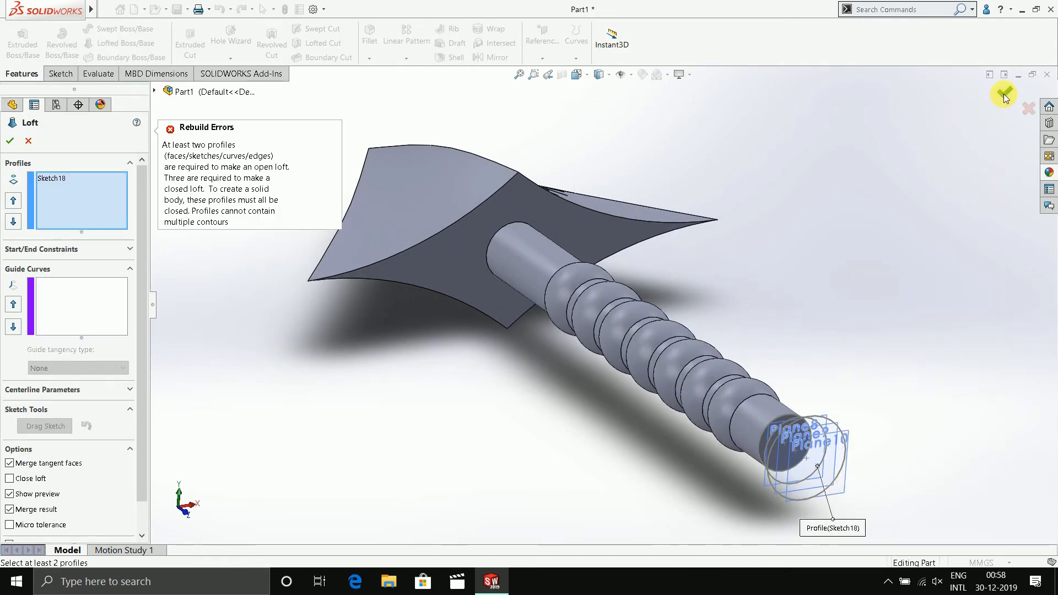
left_click(1028, 108)
Hide the reference planes Plane10, Plane9 and Plane8 at the shaft's free end.
right_click(843, 484)
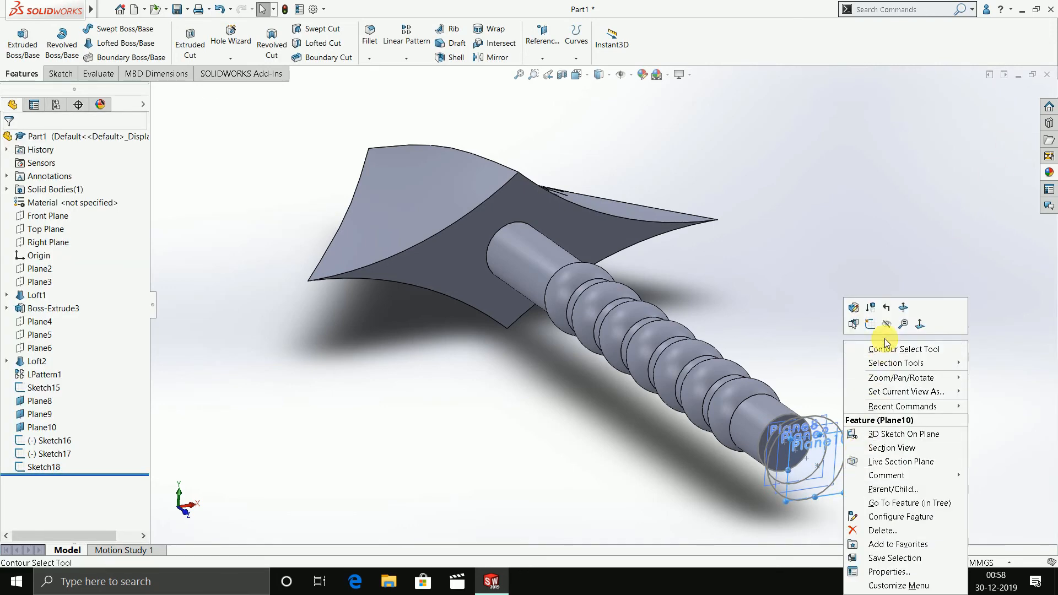
left_click(887, 326)
right_click(829, 472)
left_click(876, 325)
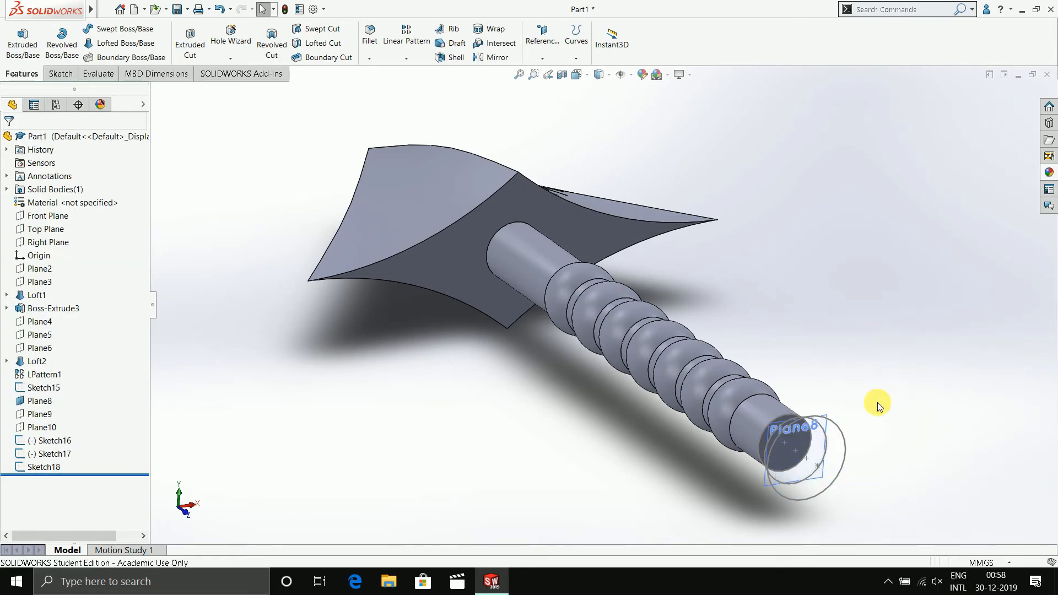
right_click(819, 476)
left_click(865, 382)
middle_click_drag(866, 382, 845, 397)
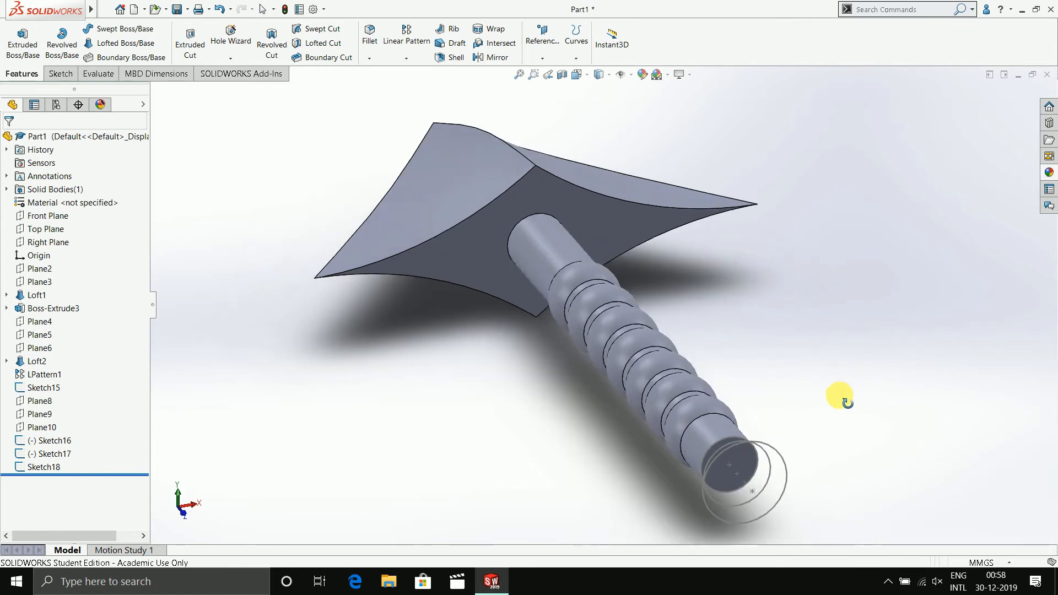
Start a loft, try the shaft-end, Plane8 and Plane9 circles as profiles, and clear the profile selection.
left_click(125, 43)
middle_click_drag(677, 511, 699, 514)
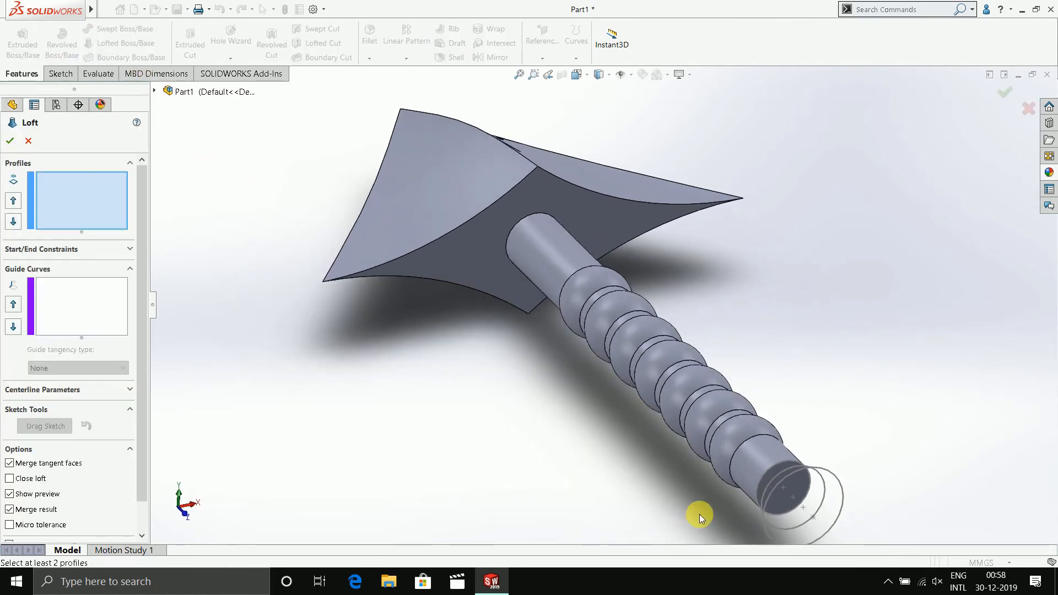
left_click(762, 480)
left_click(773, 481)
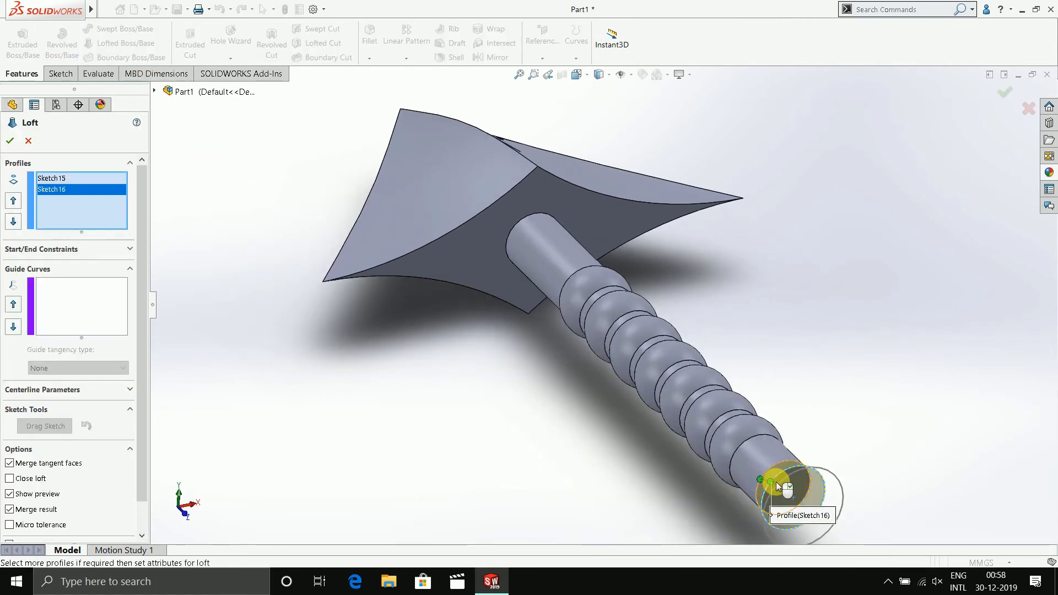
left_click(780, 484)
mouse_move(803, 491)
middle_mouse_down()
mouse_move(846, 421)
mouse_move(831, 489)
mouse_move(688, 401)
mouse_move(729, 395)
middle_mouse_up()
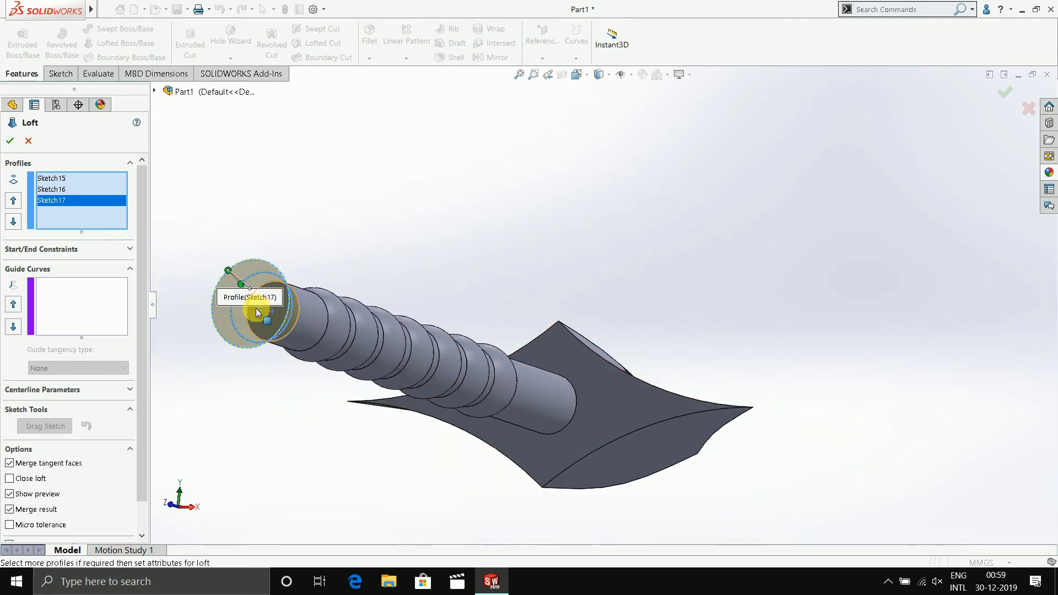
left_click(262, 324)
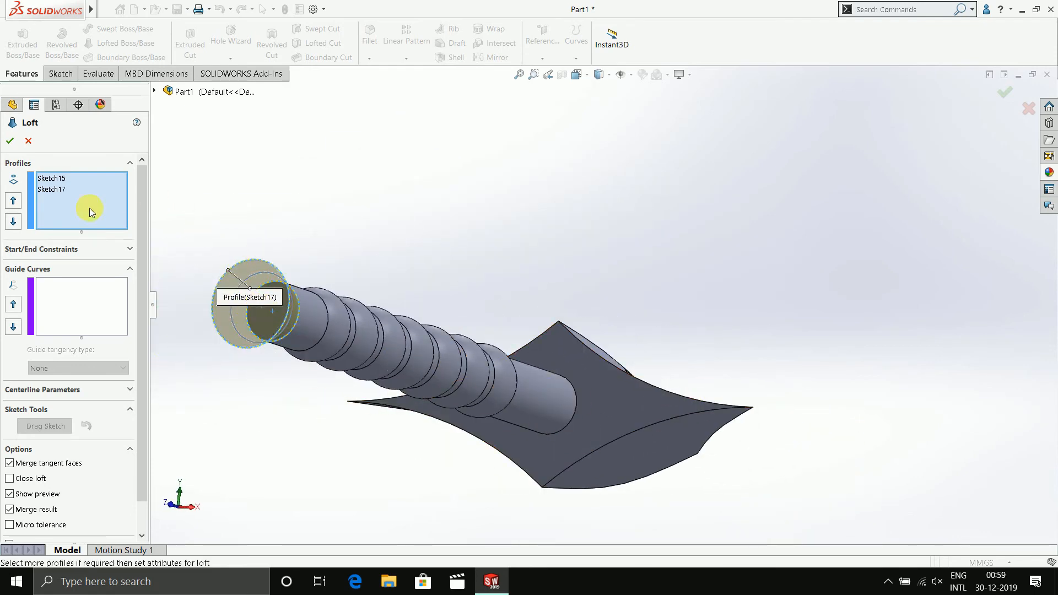
middle_click_drag(204, 236, 347, 300)
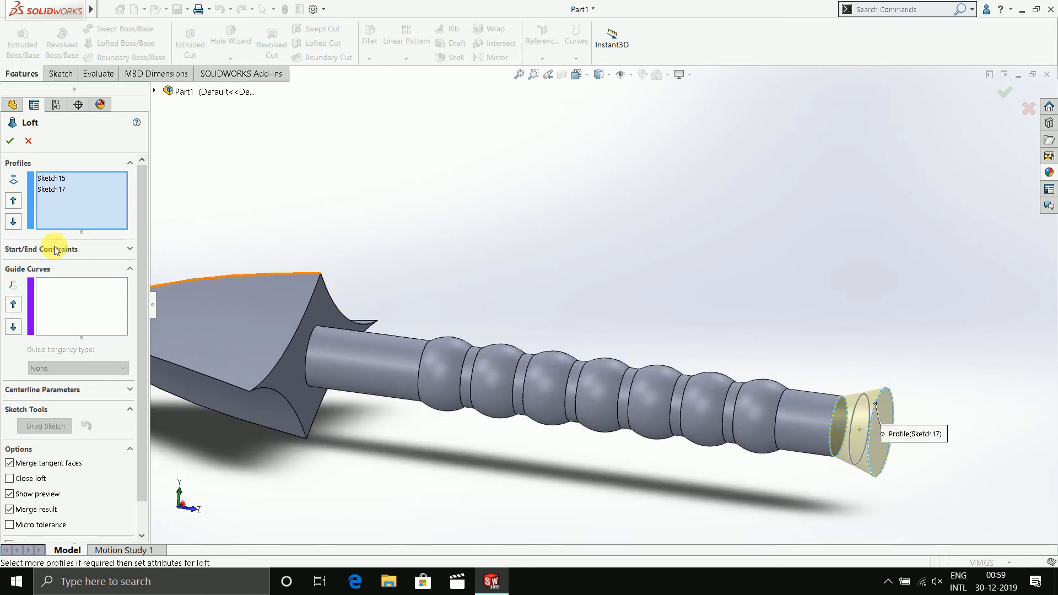
right_click(63, 190)
left_click(97, 211)
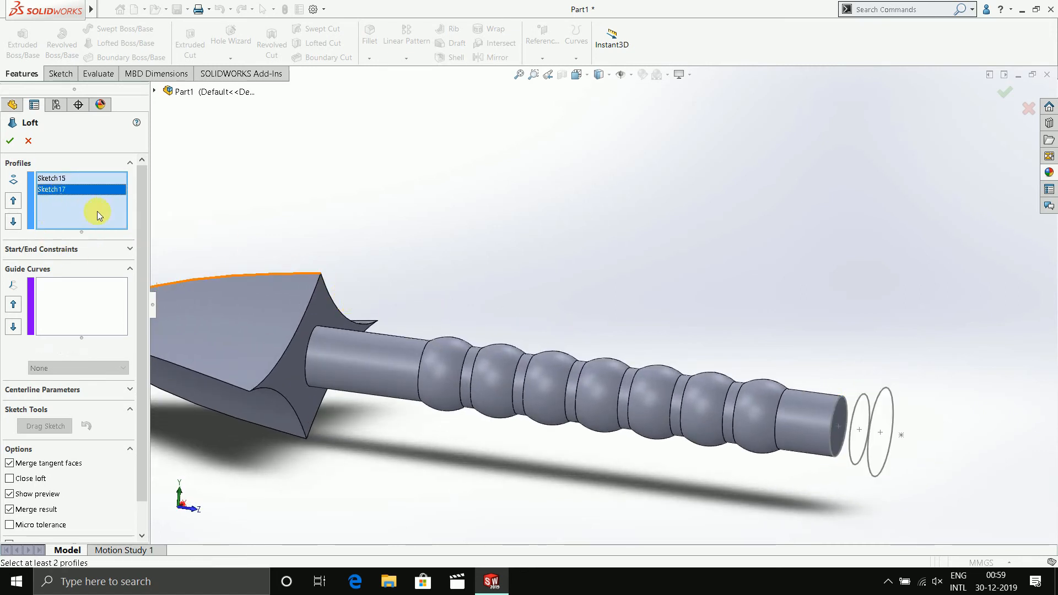
Loft from the shaft-end circle through the Plane8 and Plane9 circles to the point on Plane10.
left_click(830, 445)
left_click(851, 456)
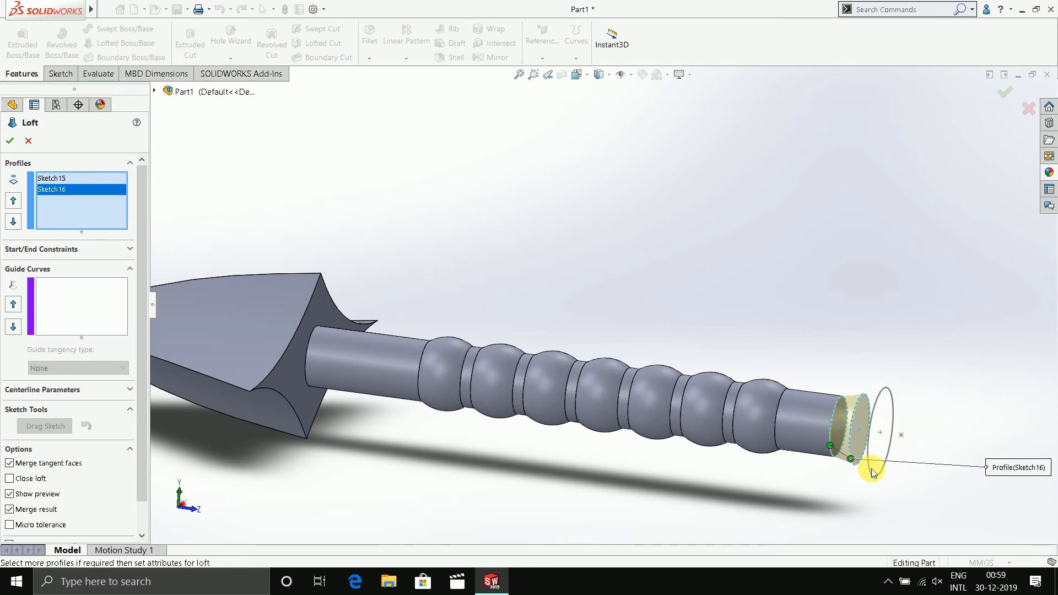
left_click(889, 450)
left_click(901, 436)
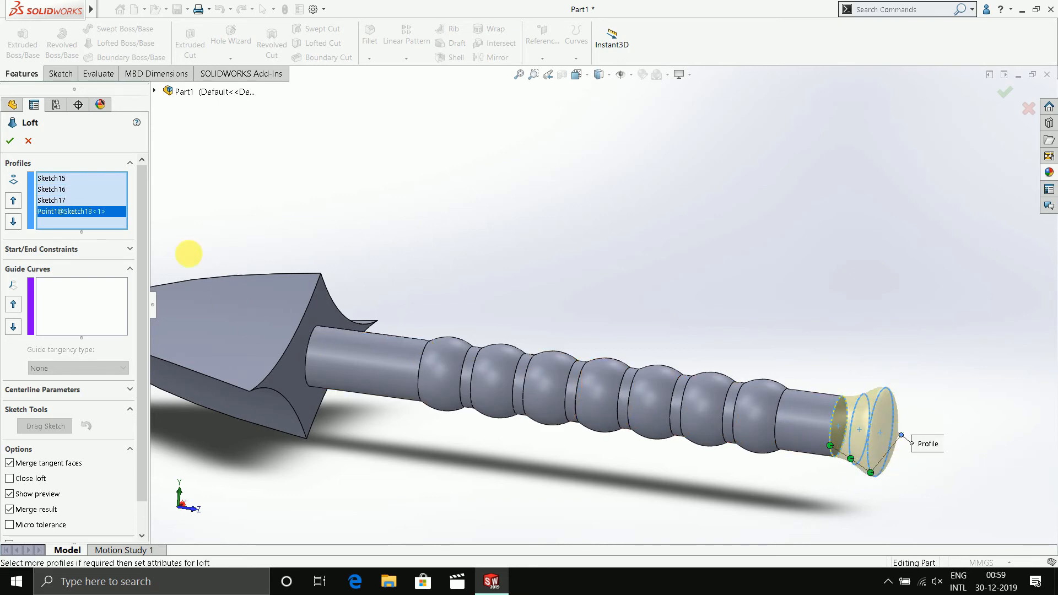
left_click(10, 142)
middle_click_drag(390, 300, 411, 354)
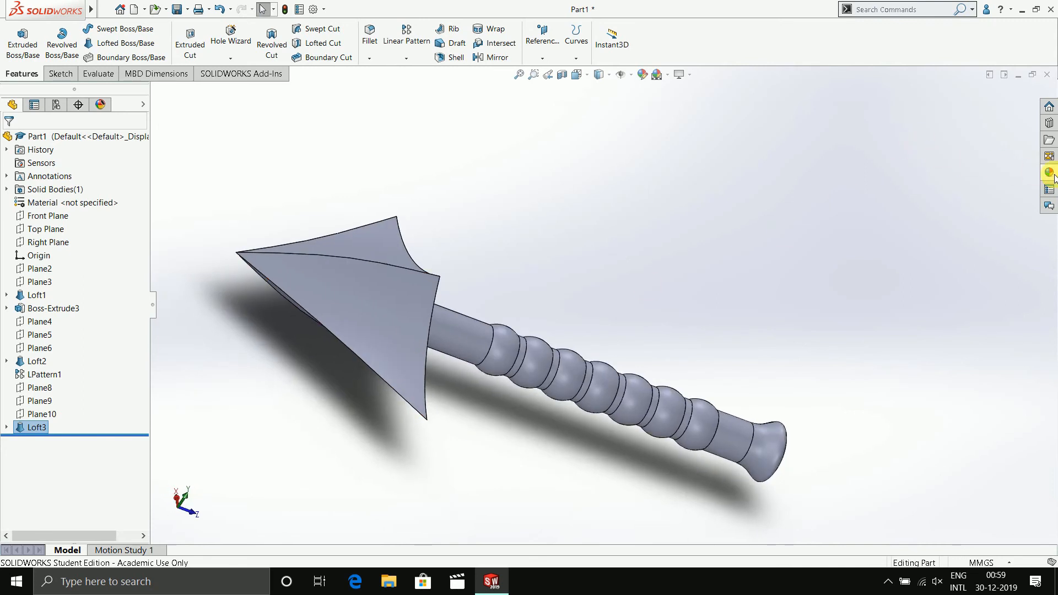
Apply the polished platinum metal appearance to the whole body.
left_click(1050, 173)
scroll(970, 447, "up", 1)
left_click_drag(1007, 429, 371, 322)
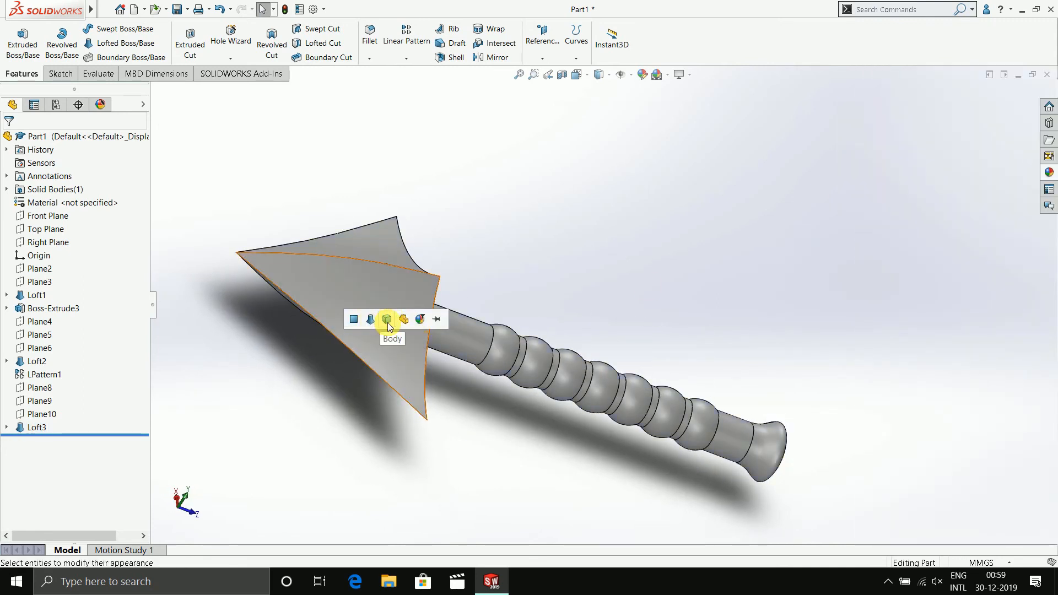
left_click(387, 319)
Apply the polished copper metal appearance to the four-pointed head, Loft1.
left_click(1050, 173)
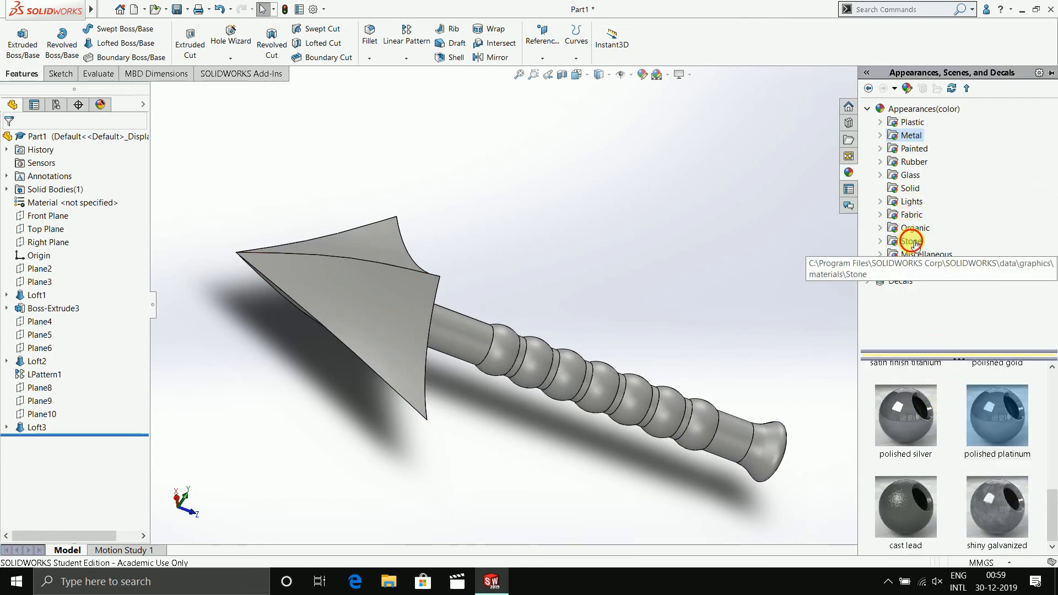
left_click(910, 240)
left_click(912, 136)
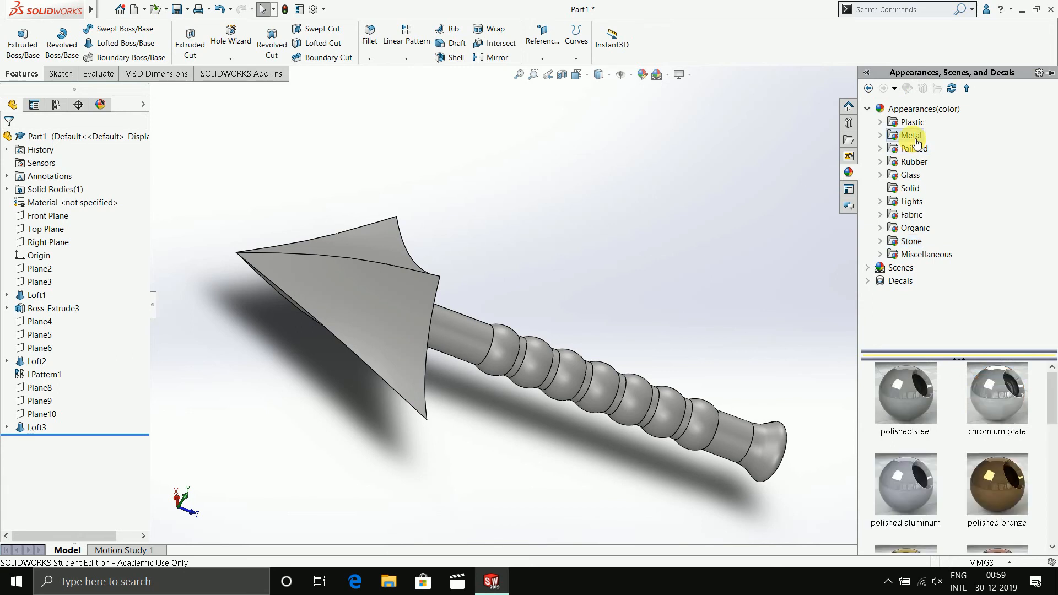
scroll(962, 426, "down", 3)
left_click_drag(997, 444, 357, 324)
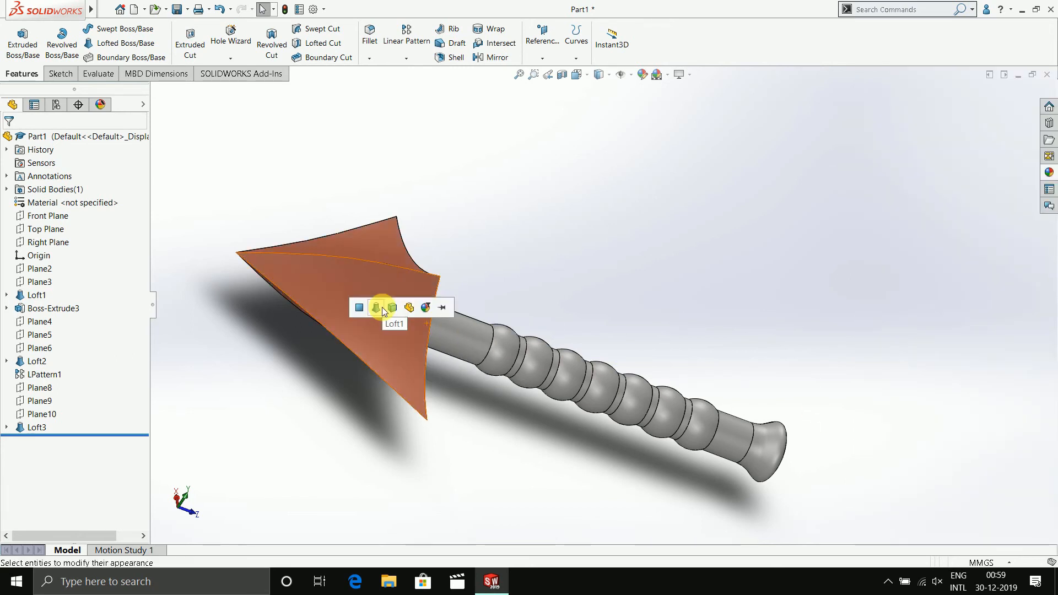
left_click(382, 307)
Apply the wrought iron appearance to the extruded shaft and polished brass to the patterned bulges.
left_click(1049, 173)
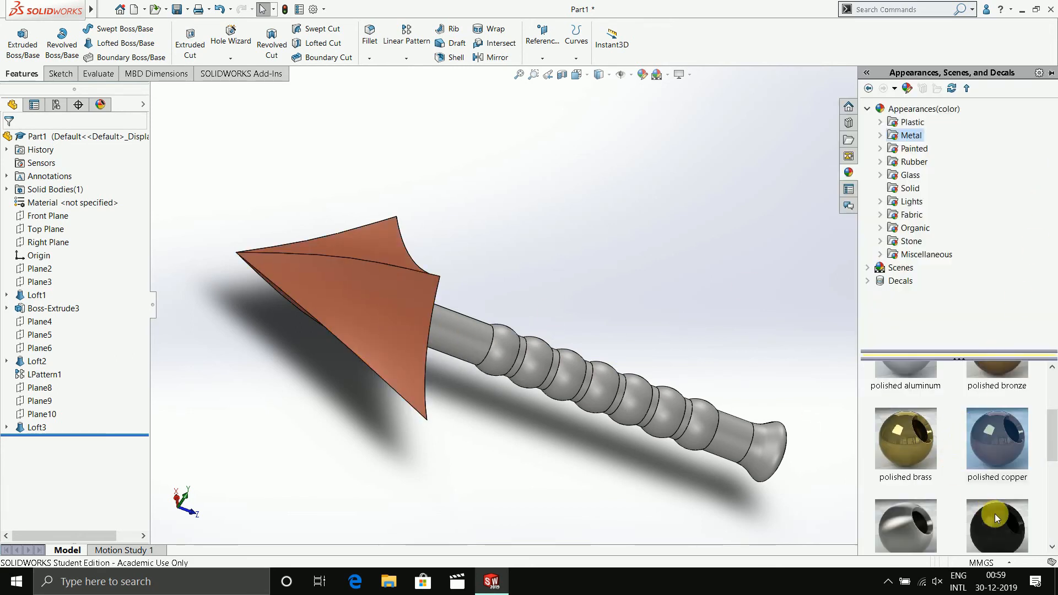
left_click_drag(994, 514, 475, 332)
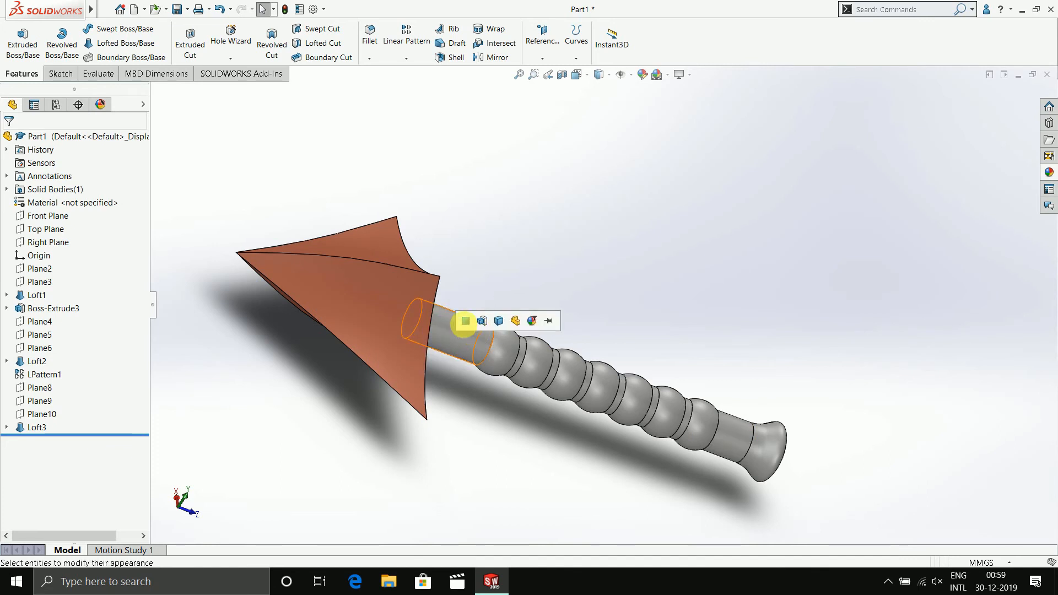
left_click(481, 321)
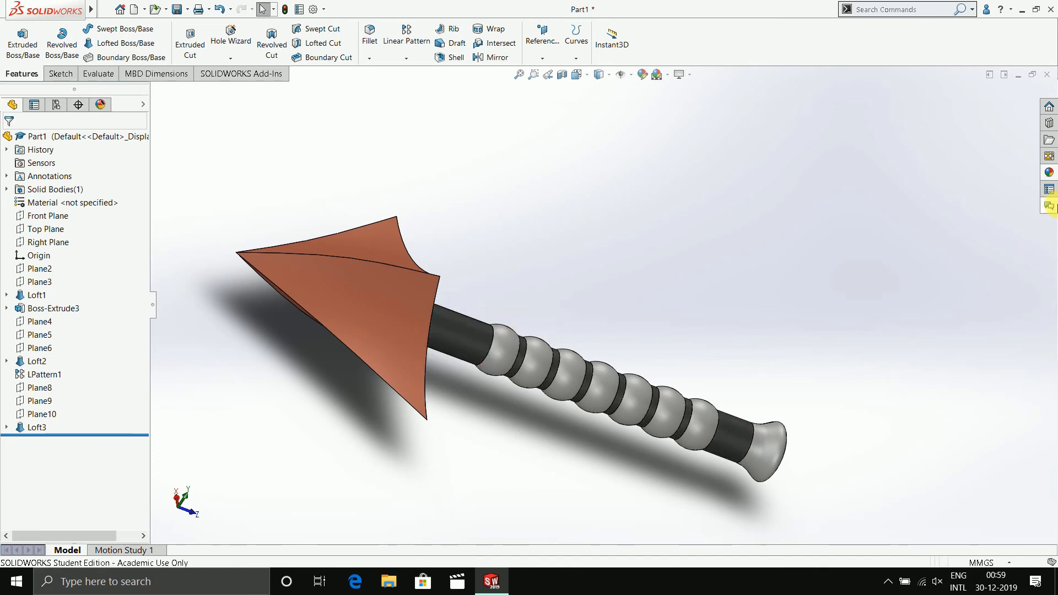
left_click(1050, 173)
left_click_drag(930, 434, 710, 420)
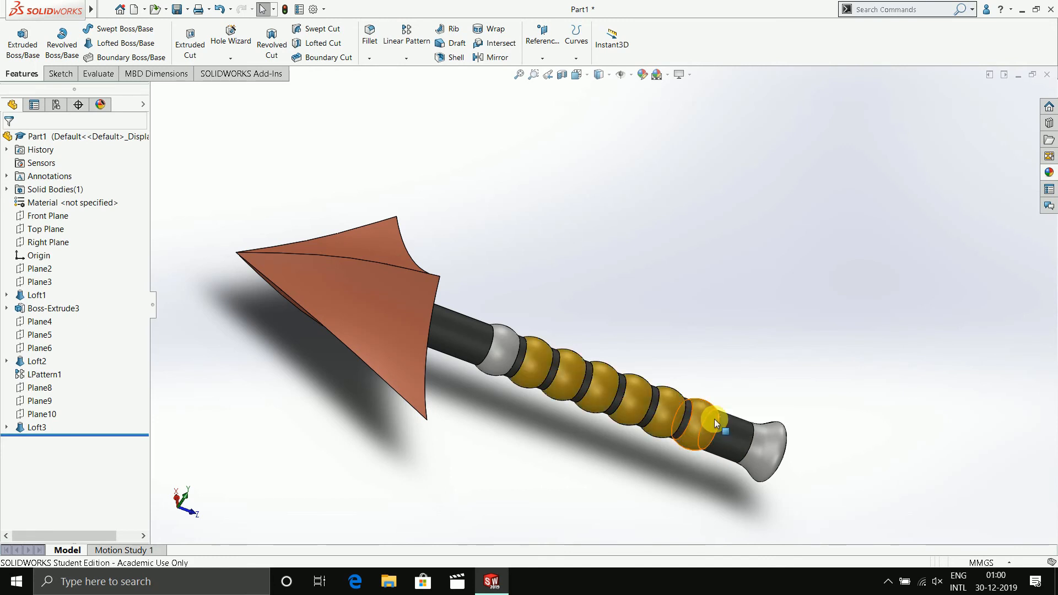
Apply the cast lead metal appearance to the flared loft at the shaft's free end, Loft3.
left_click(1049, 172)
scroll(958, 462, "down", 2)
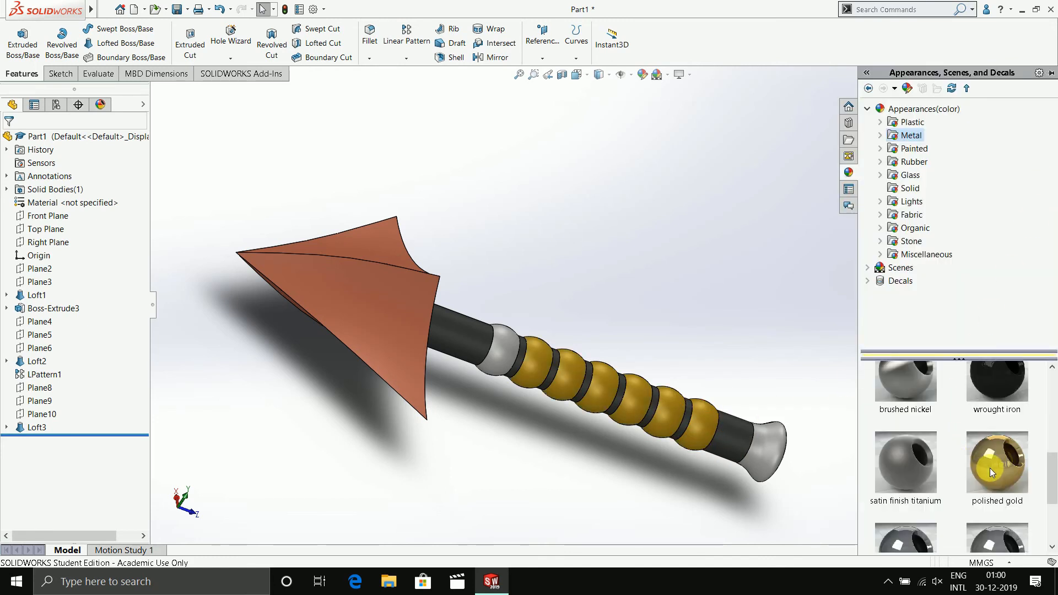
scroll(989, 467, "down", 1)
left_click_drag(908, 506, 780, 447)
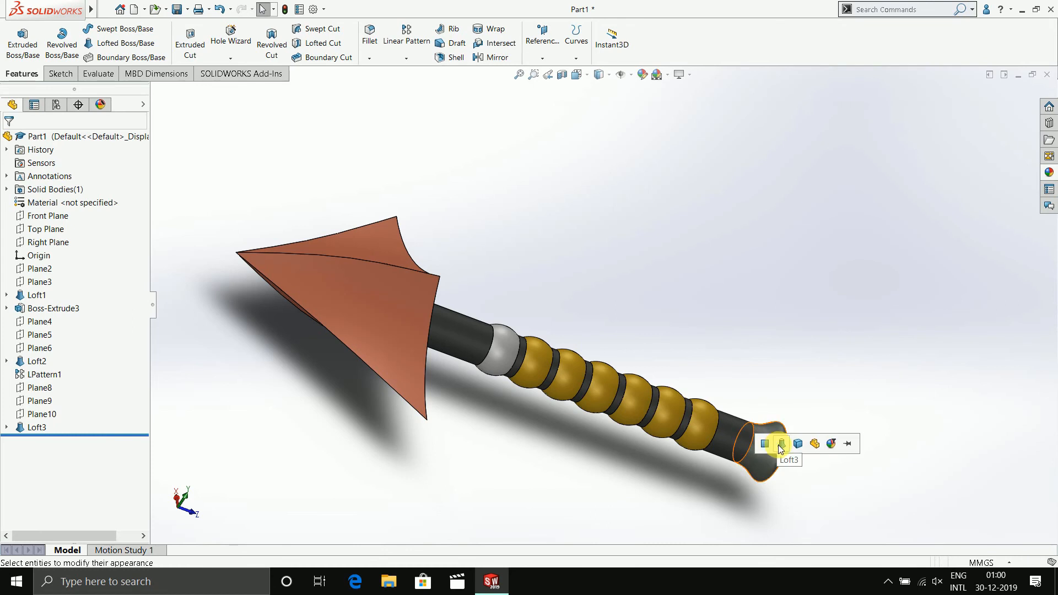
left_click(780, 445)
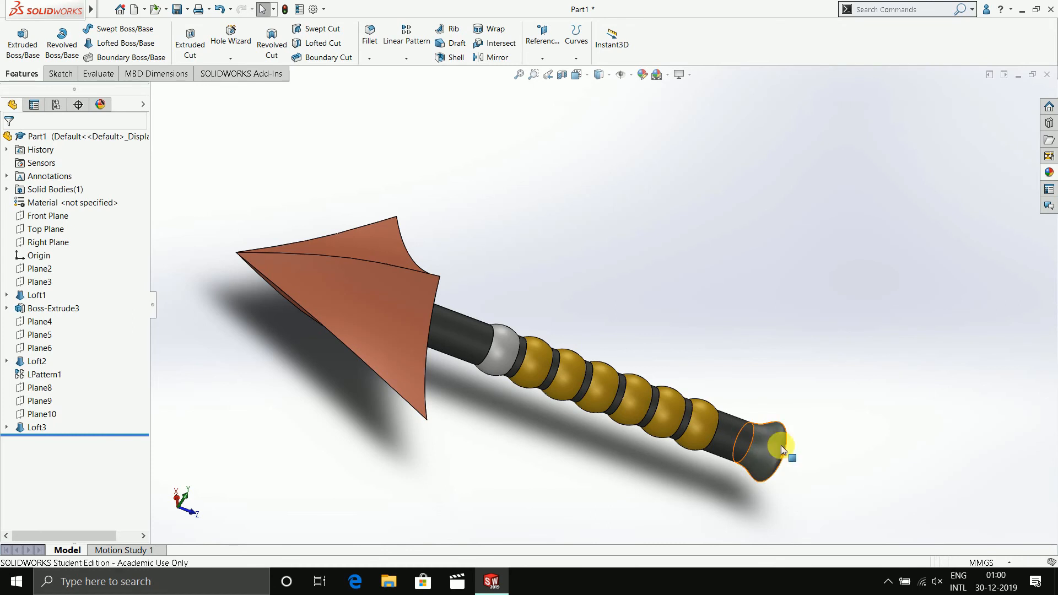
Apply a tan metal appearance to the face of the original bulge, Loft2, nearest the four-pointed head.
left_click(1050, 173)
scroll(984, 418, "down", 2)
left_click_drag(997, 458, 499, 351)
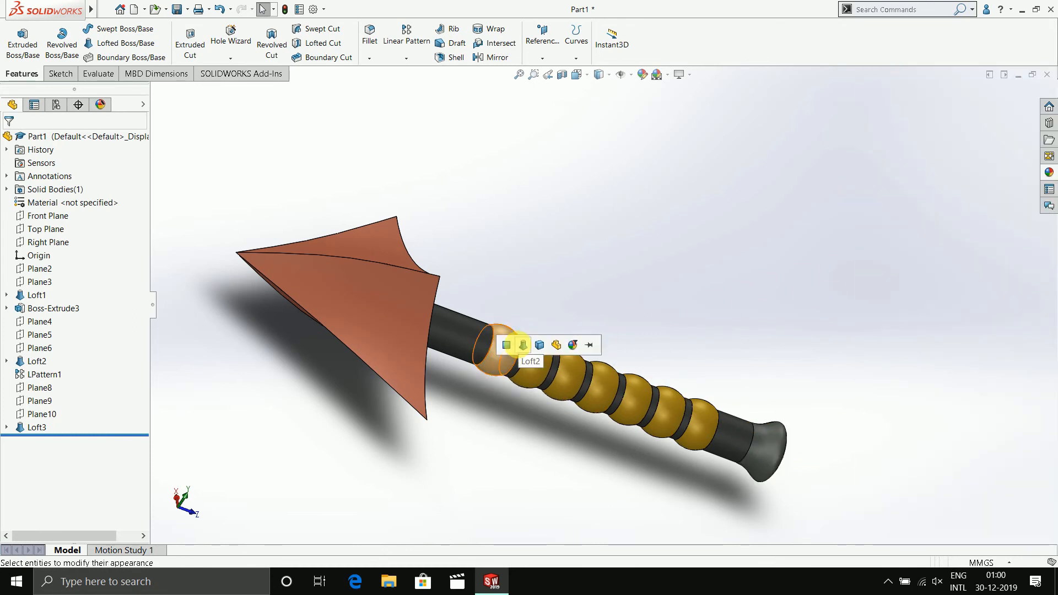
left_click(506, 345)
Apply the candy apple red painted appearance to the face of the flared loft, Loft3.
middle_click_drag(609, 288, 894, 250)
left_click(1049, 173)
scroll(957, 507, "up", 2)
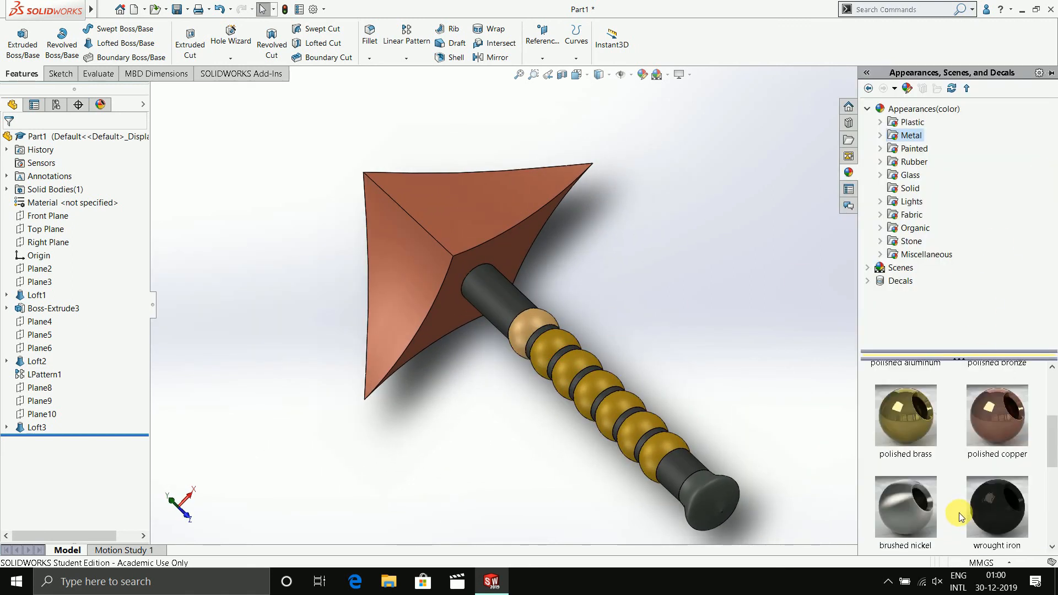
left_click(915, 148)
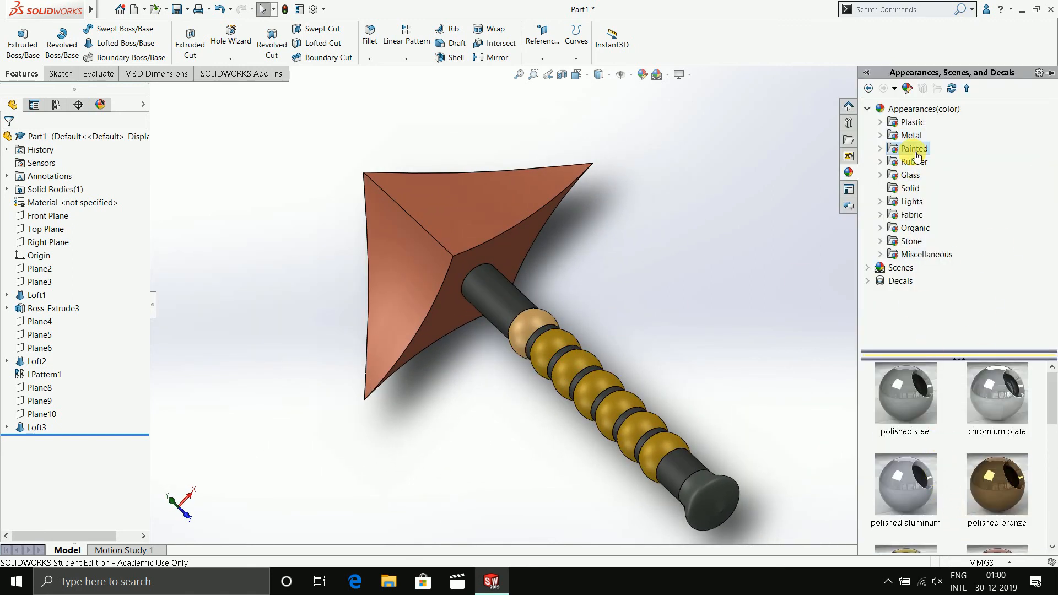
left_click_drag(897, 385, 732, 494)
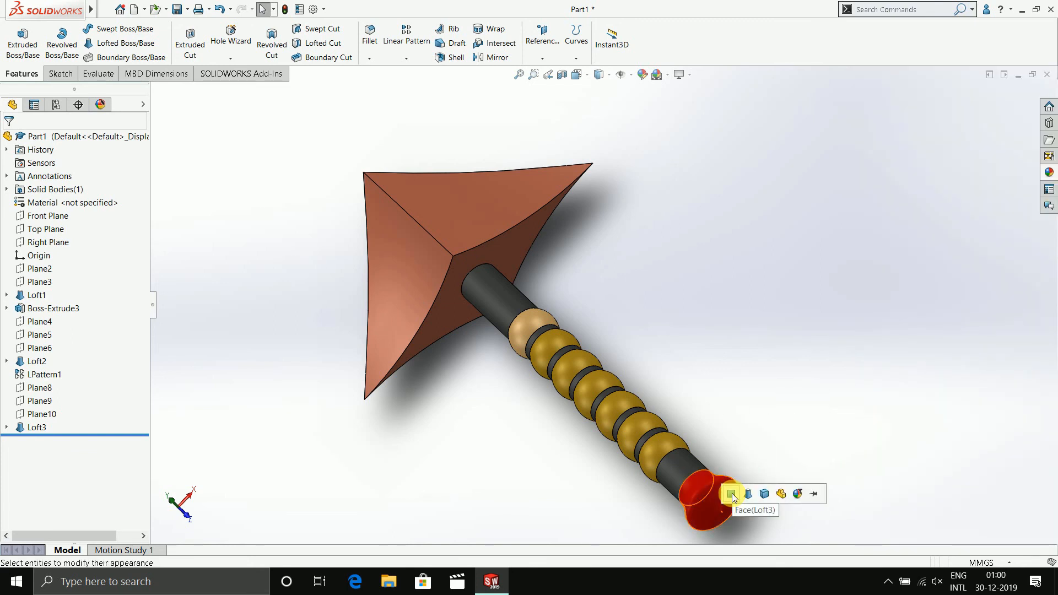
left_click(732, 492)
Apply the PW-MT11150 plastic appearance to the back face of the four-pointed head, around the shaft.
middle_click_drag(765, 465, 1037, 240)
left_click(1047, 173)
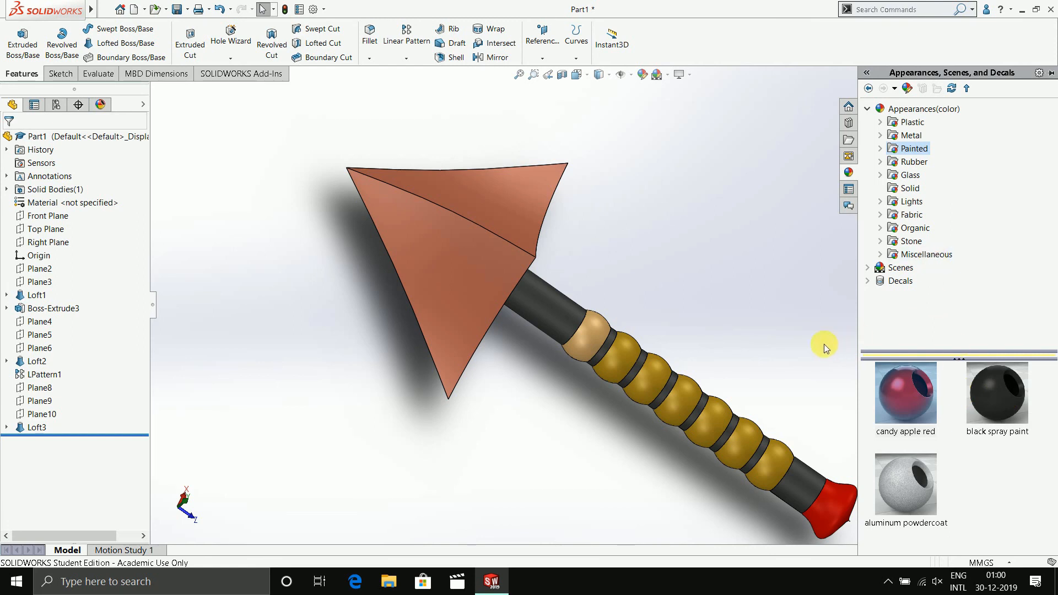
middle_click_drag(819, 344, 722, 311)
left_click(1044, 175)
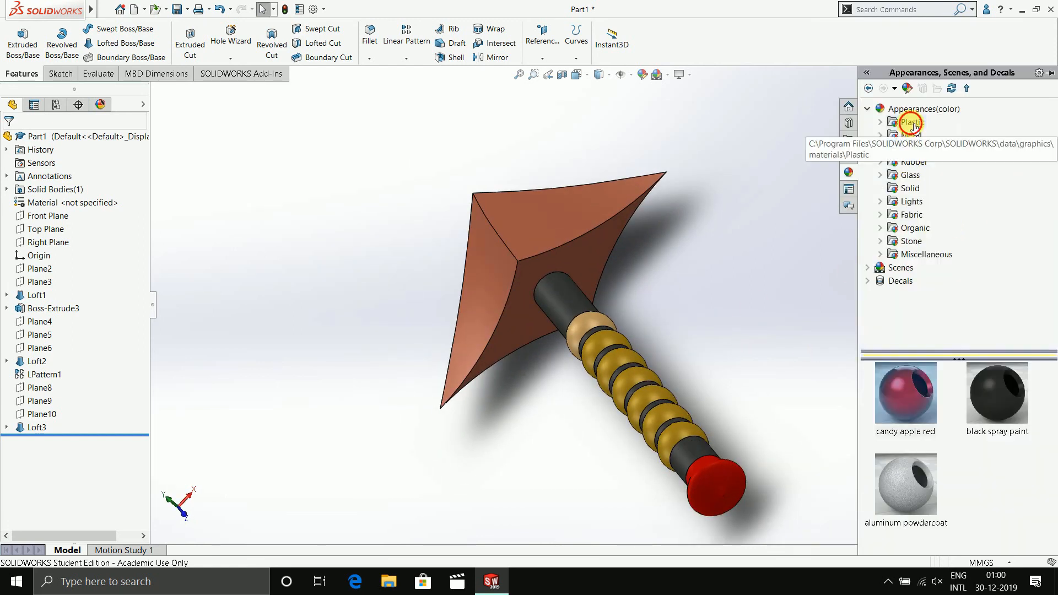
left_click(913, 123)
scroll(974, 492, "down", 3)
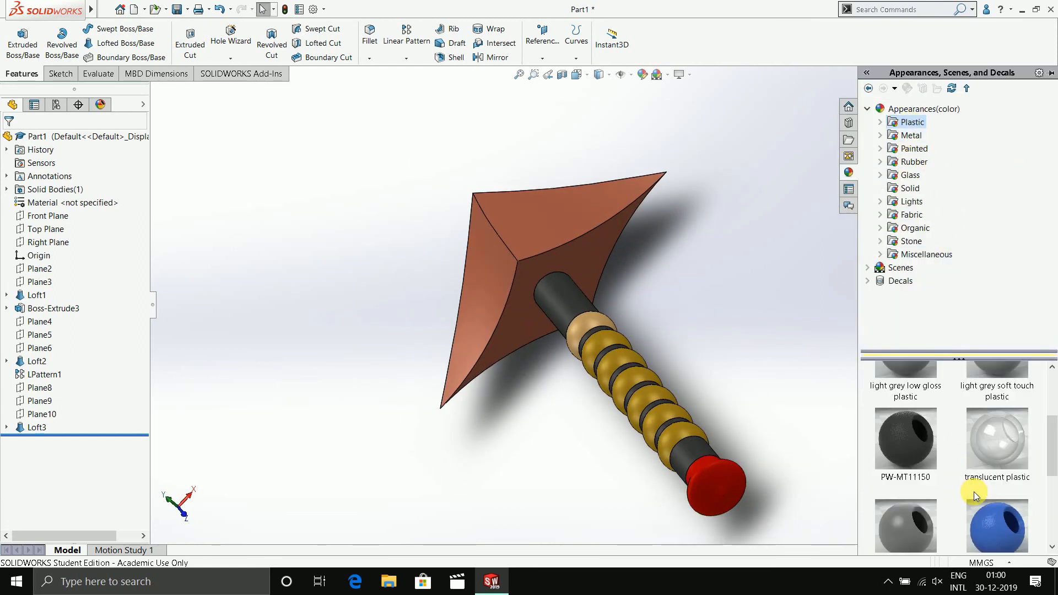
left_click_drag(922, 444, 595, 266)
left_click(593, 263)
middle_click_drag(595, 266, 748, 362)
middle_click_drag(749, 323, 753, 326)
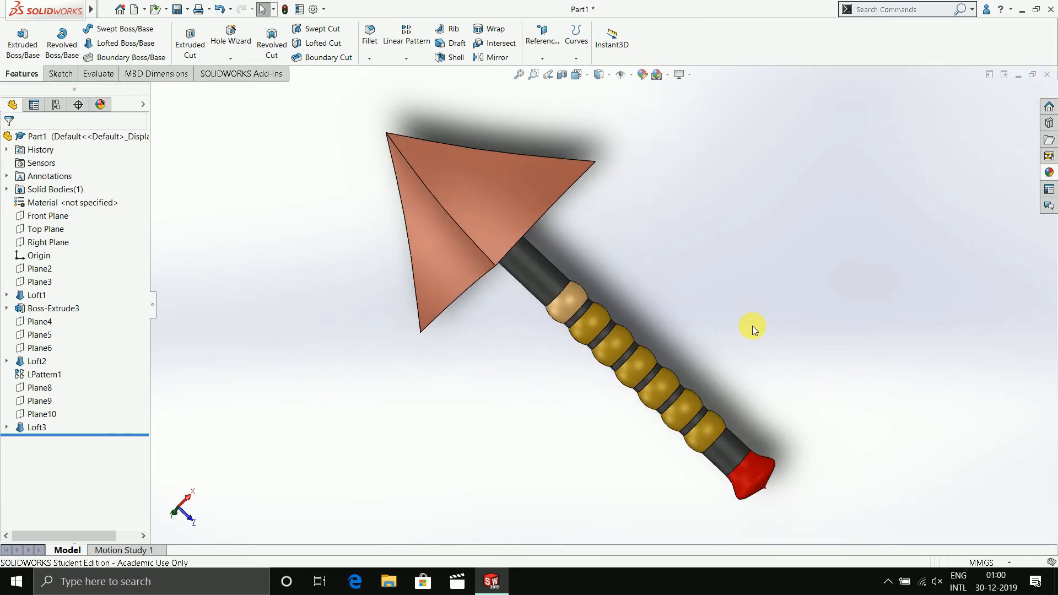